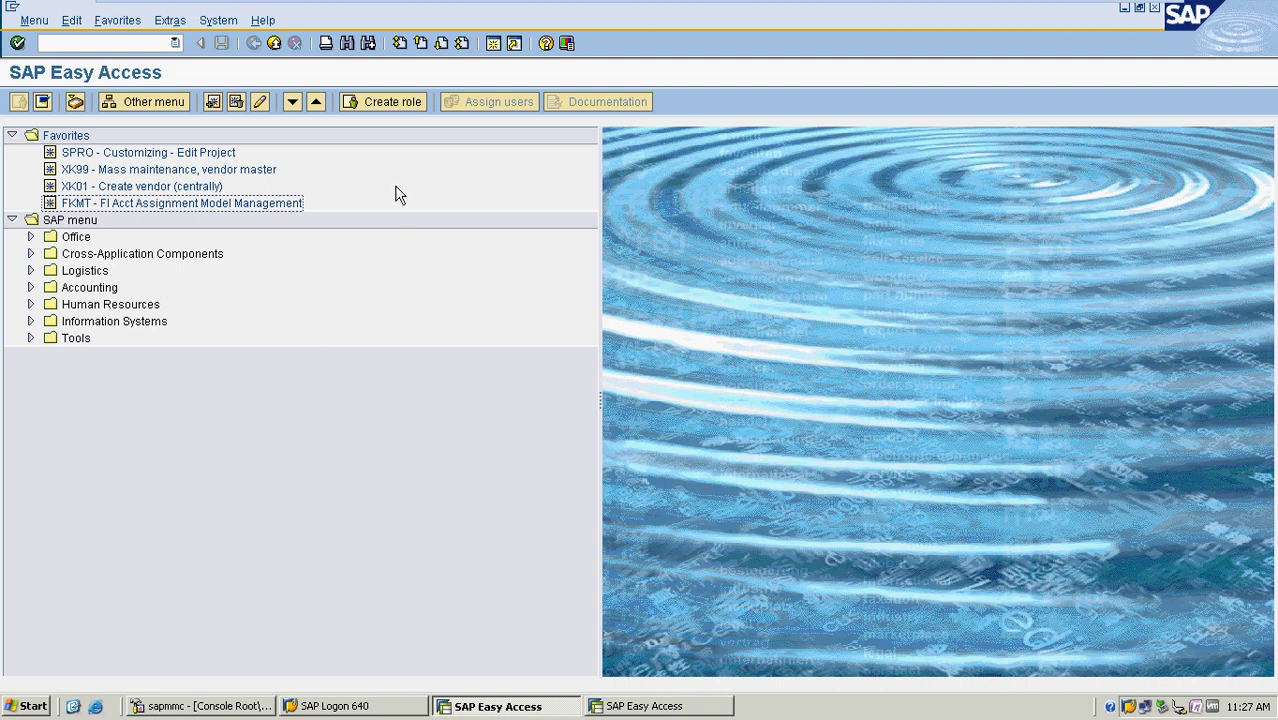
Run transaction OBD2 to list the 42 existing customer account groups
{"action": "left_click", "coordinate": [141, 44]}
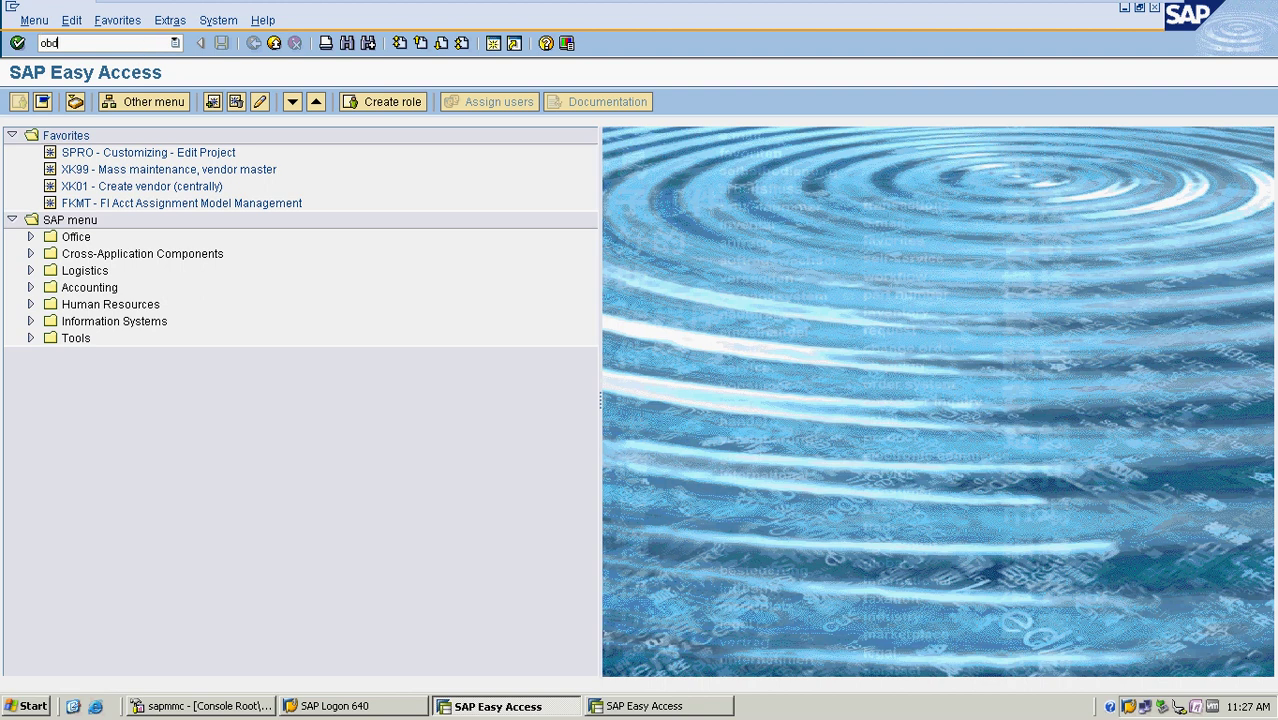
{"action": "key", "text": "Return"}
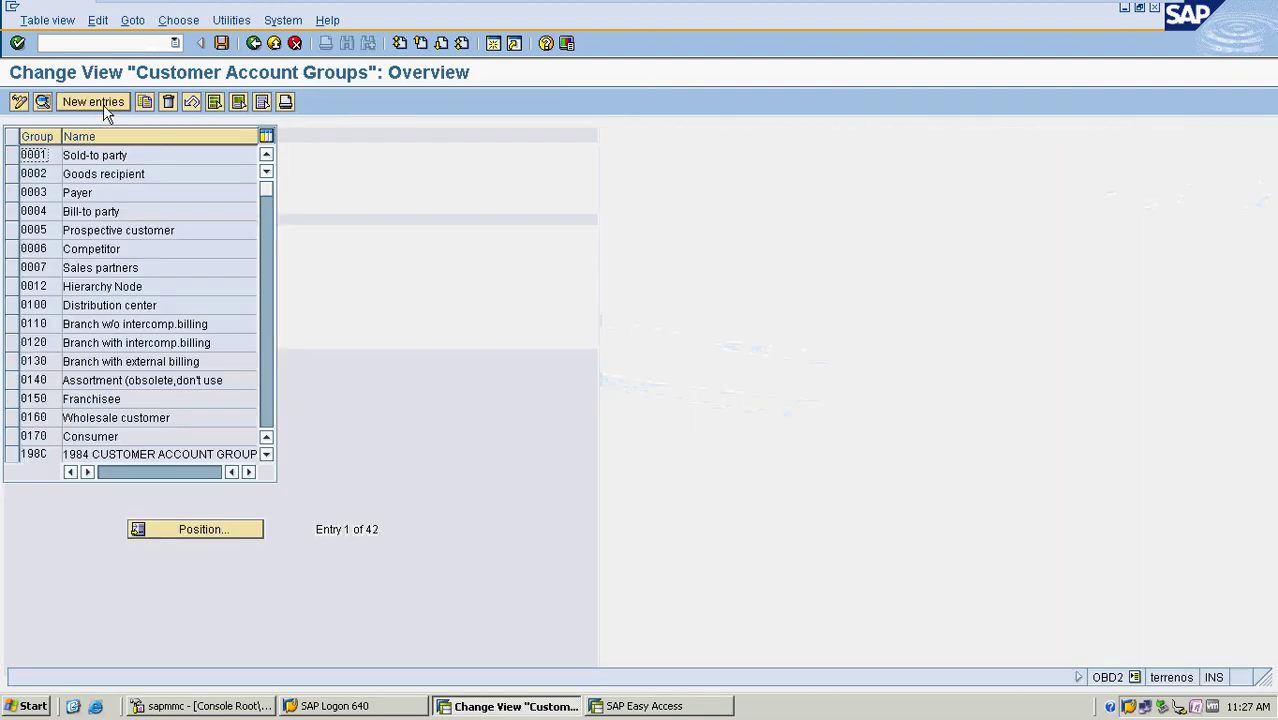
Create account group MRF4 named 'CUSTOMER GROUP' and show its company code Account management field statuses
{"action": "left_click", "coordinate": [93, 102]}
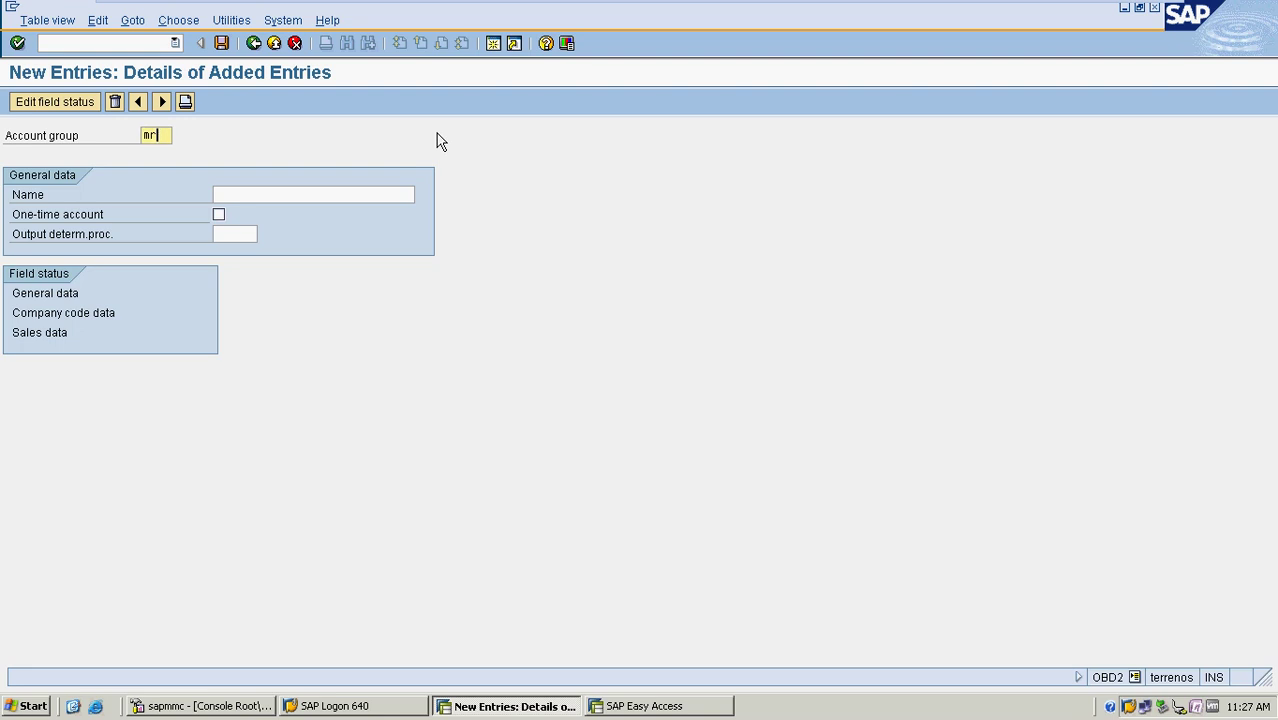
{"action": "key", "text": "BackSpace"}
{"action": "key", "text": "BackSpace"}
{"action": "type", "text": "MRF4"}
{"action": "key", "text": "Tab"}
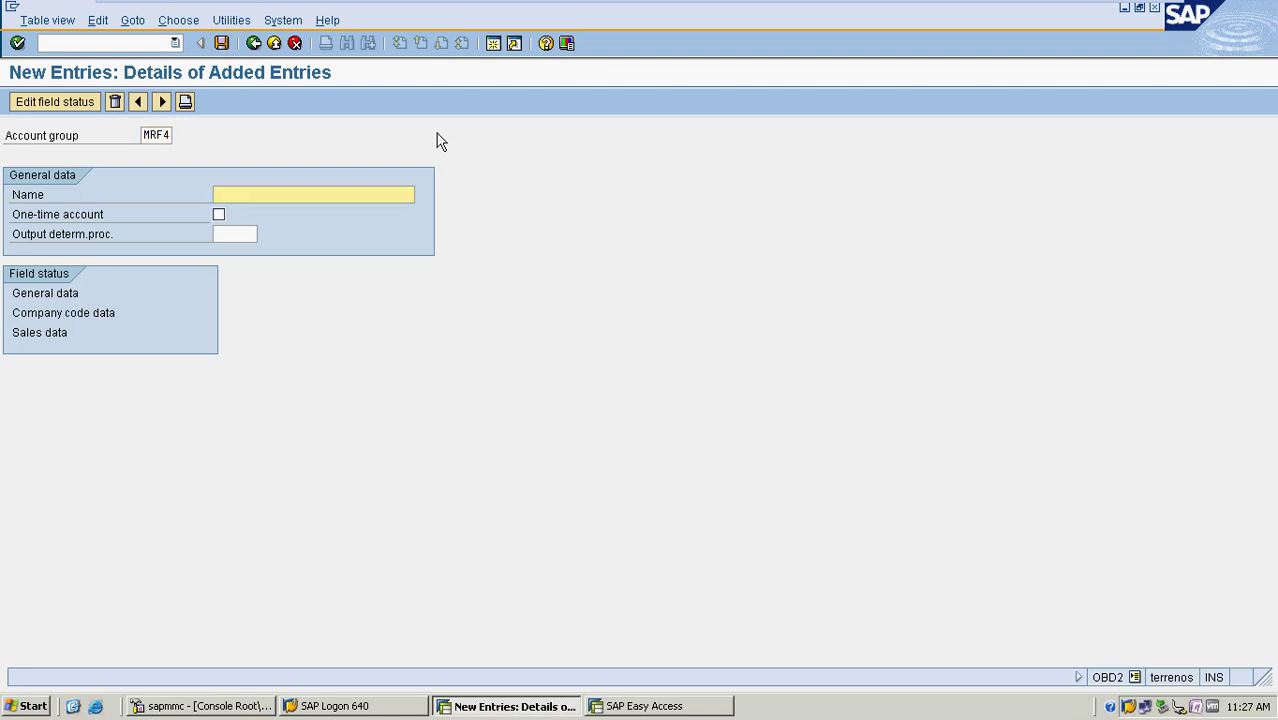
{"action": "type", "text": "CUSTOMER GROUP"}
{"action": "double_click", "coordinate": [55, 313]}
{"action": "double_click", "coordinate": [122, 254]}
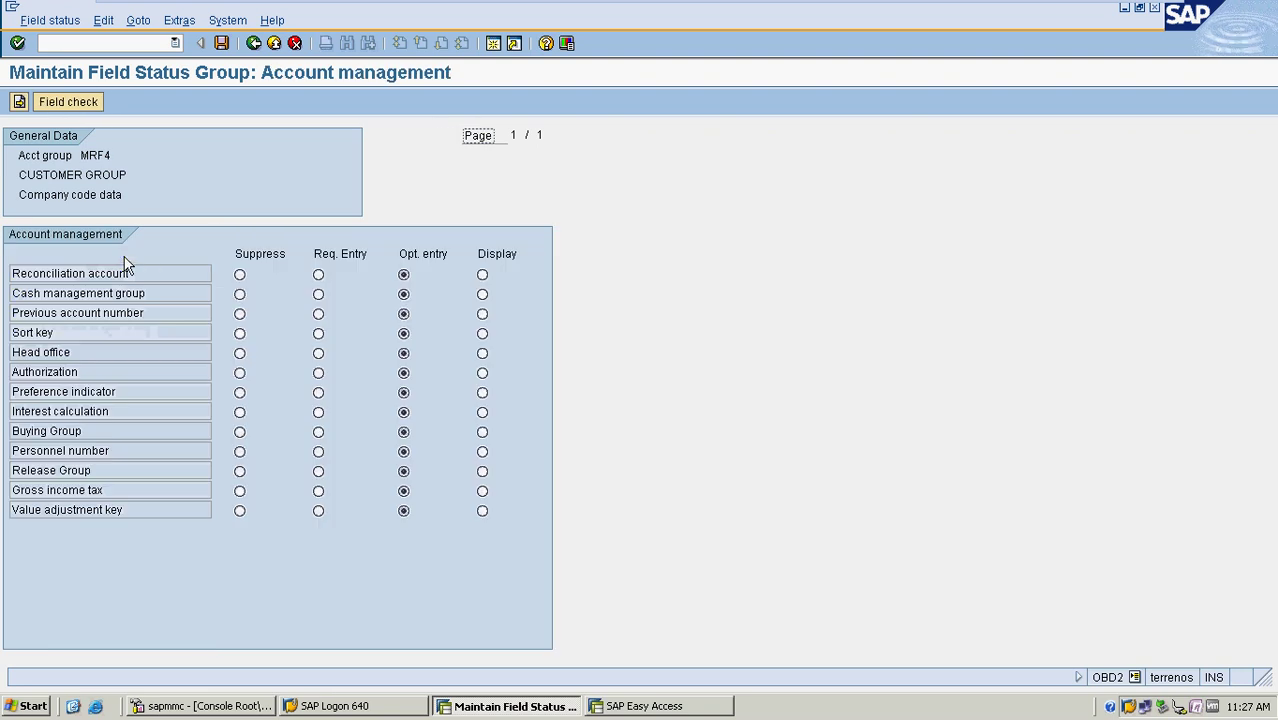
Make Reconciliation account a required entry and save under new request 'ACCOUNTS RECEIVABLE CONFIG FOR MRF'
{"action": "left_click", "coordinate": [318, 276]}
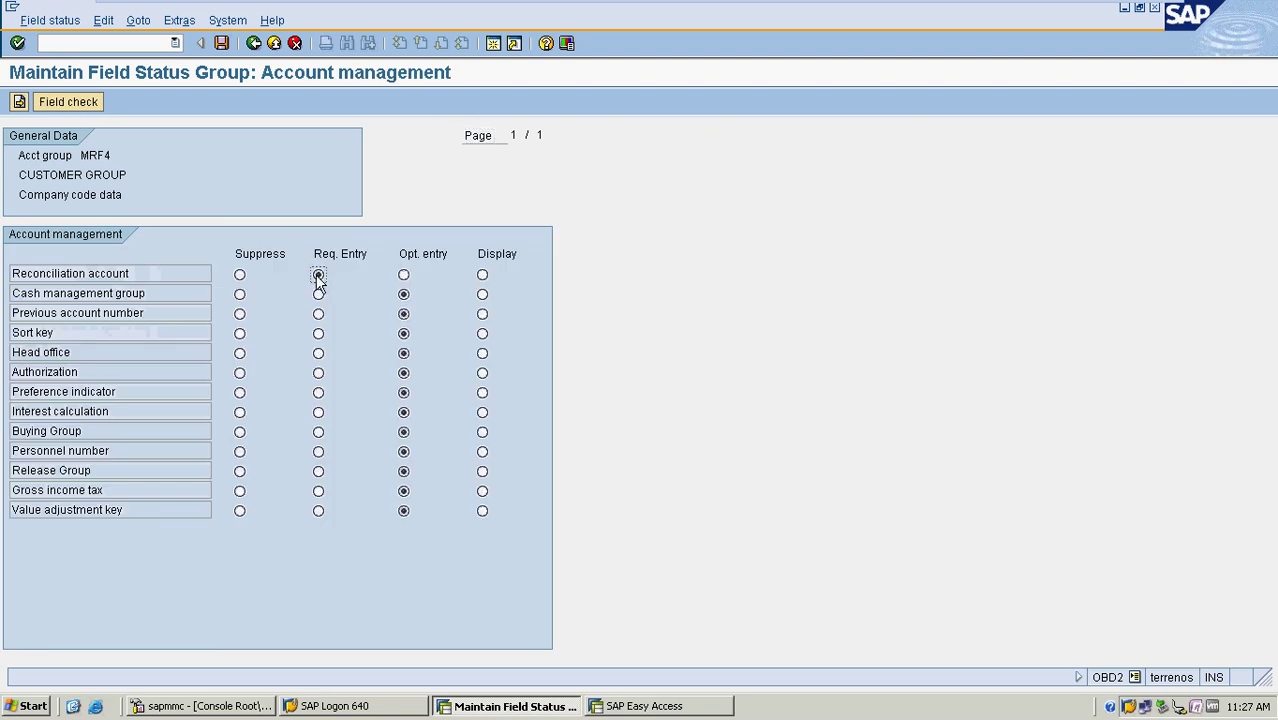
{"action": "left_click", "coordinate": [222, 43]}
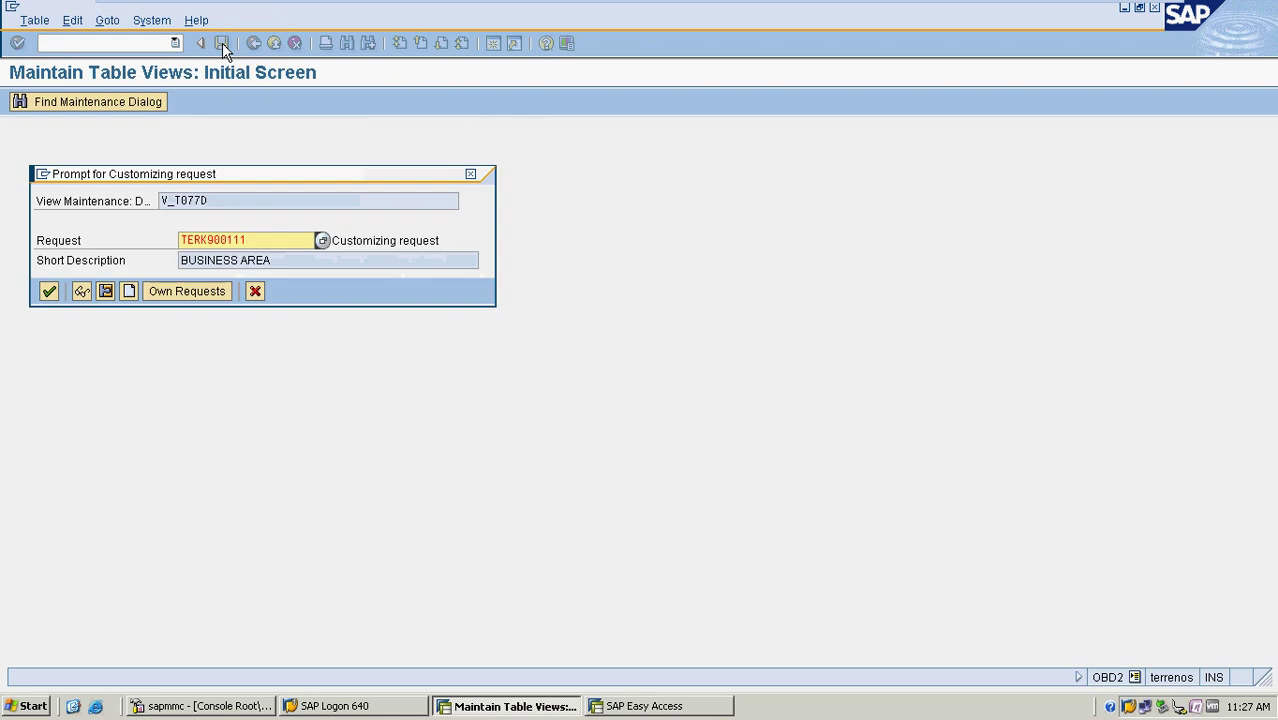
{"action": "left_click", "coordinate": [130, 291]}
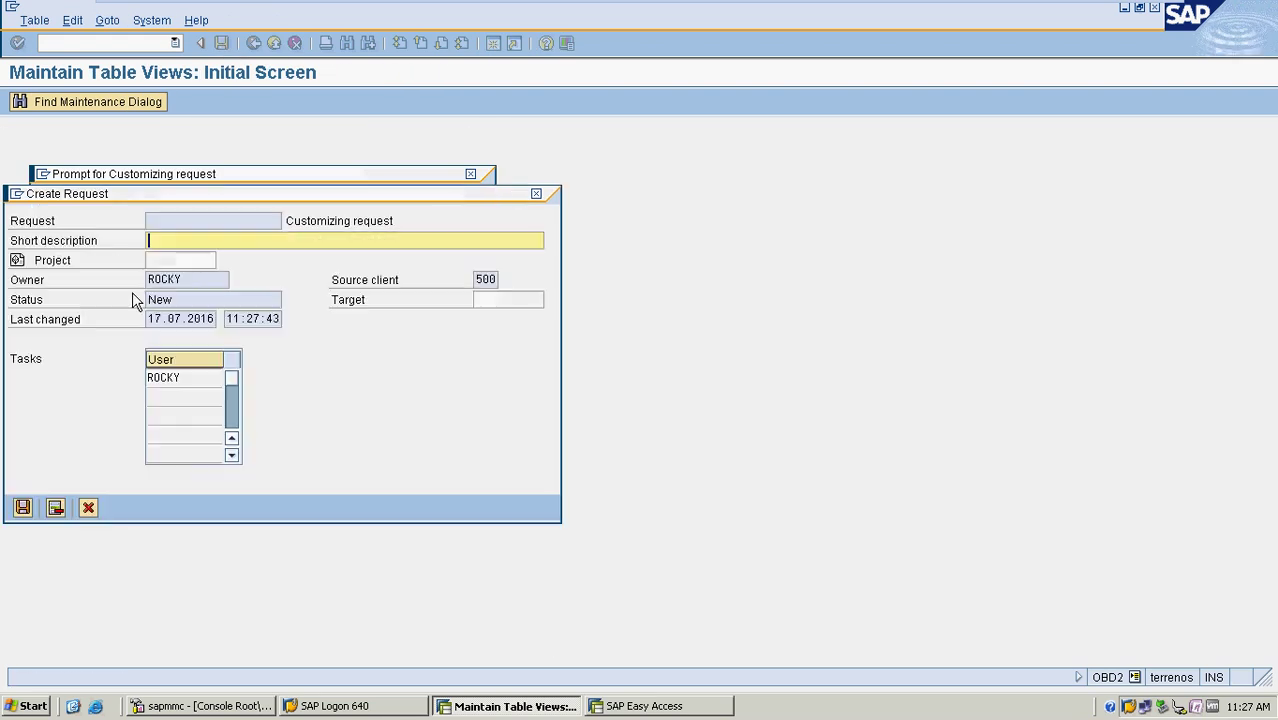
{"action": "type", "text": "CUSTOMER"}
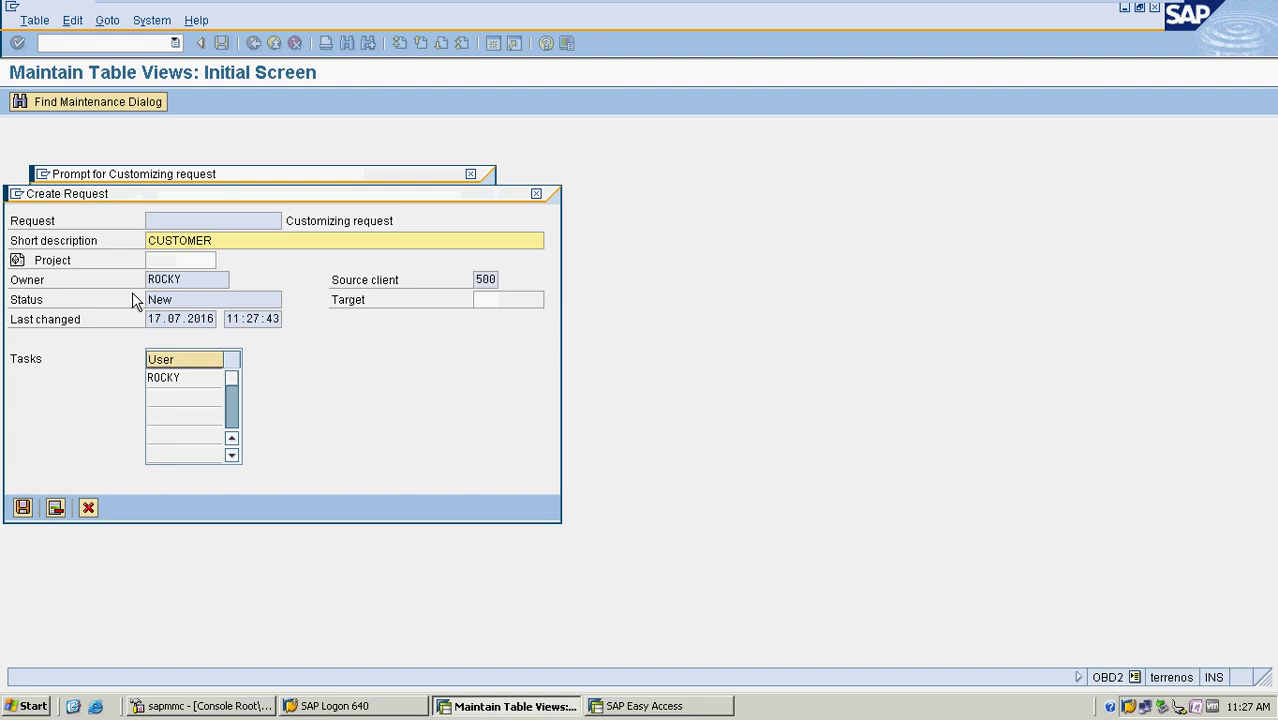
{"action": "key", "text": "BackSpace"}
{"action": "key", "text": "BackSpace"}
{"action": "key", "text": "BackSpace"}
{"action": "key", "text": "BackSpace"}
{"action": "key", "text": "BackSpace"}
{"action": "key", "text": "BackSpace"}
{"action": "key", "text": "BackSpace"}
{"action": "key", "text": "BackSpace"}
{"action": "type", "text": "ACCOUNTS R"}
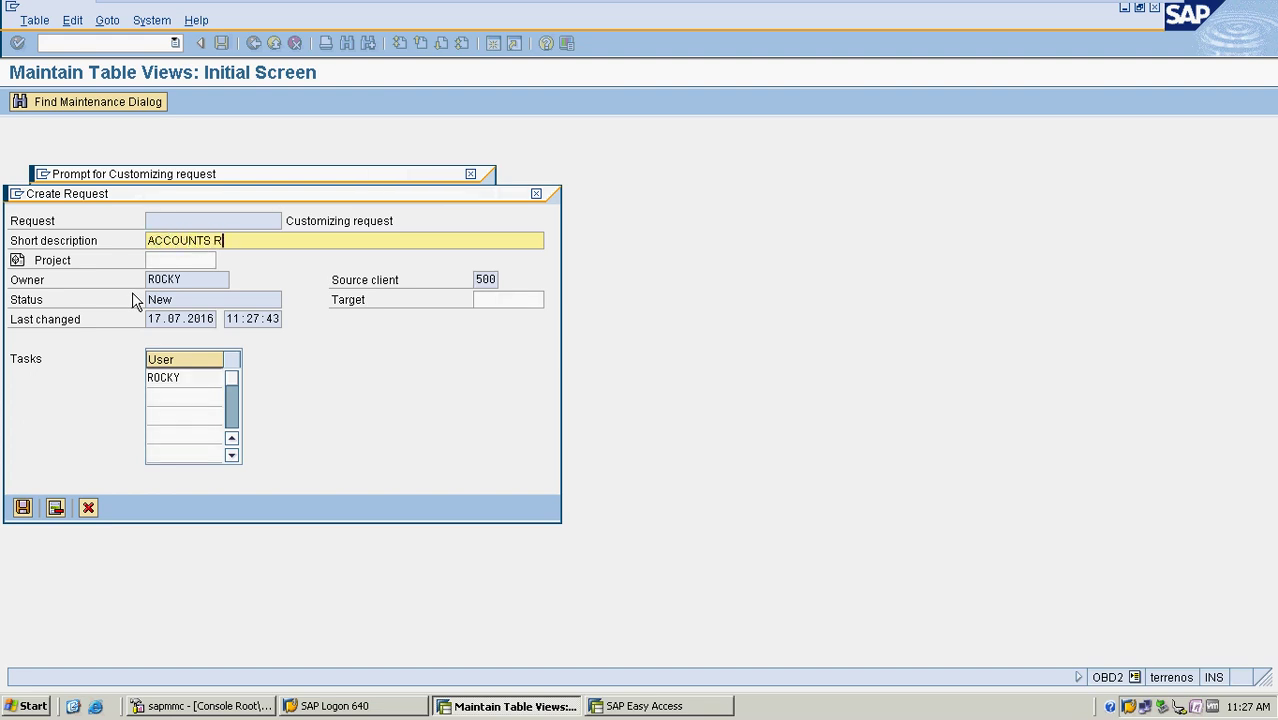
{"action": "type", "text": "ECEIVABLE CONFIG FOR "}
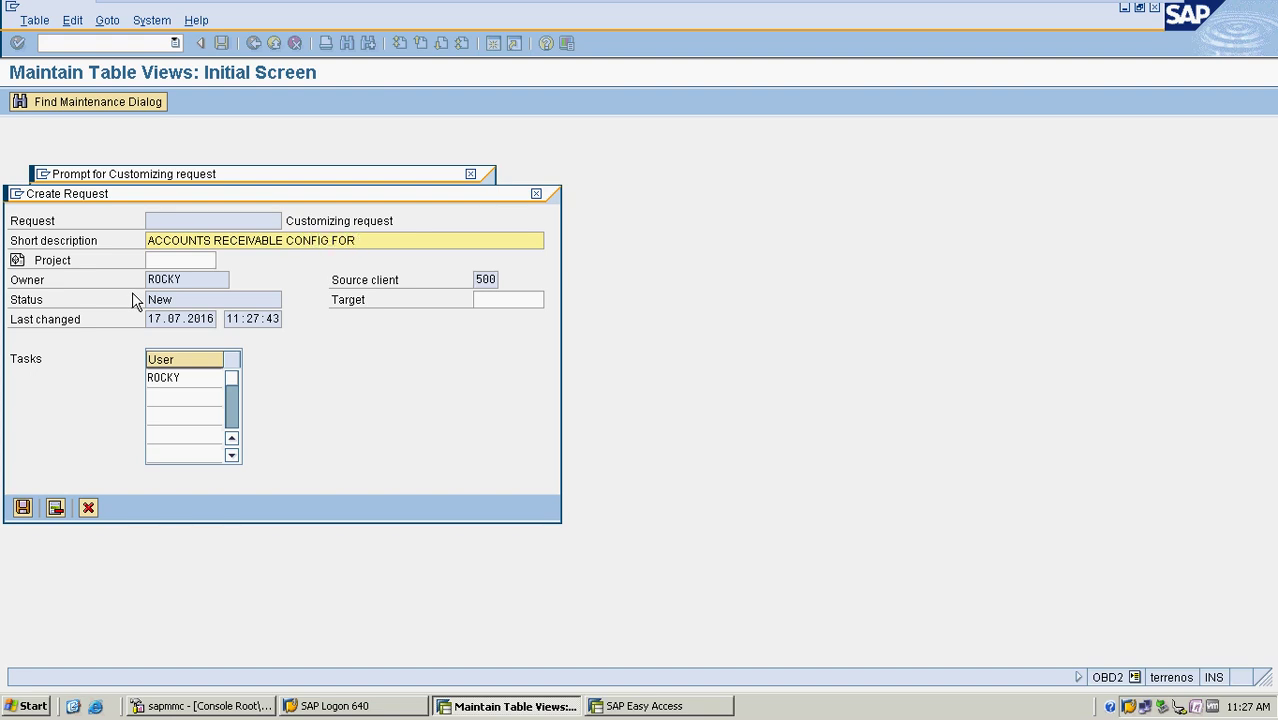
{"action": "type", "text": "MRF"}
{"action": "key", "text": "Return"}
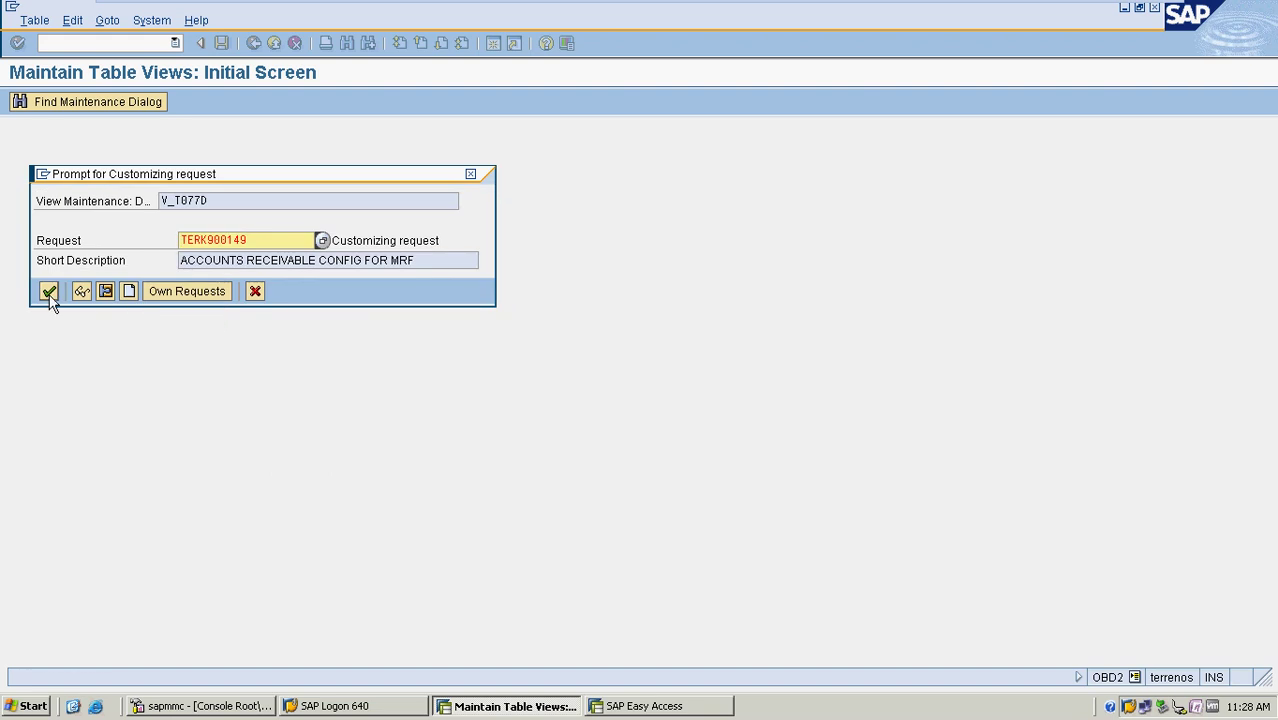
{"action": "left_click", "coordinate": [48, 291]}
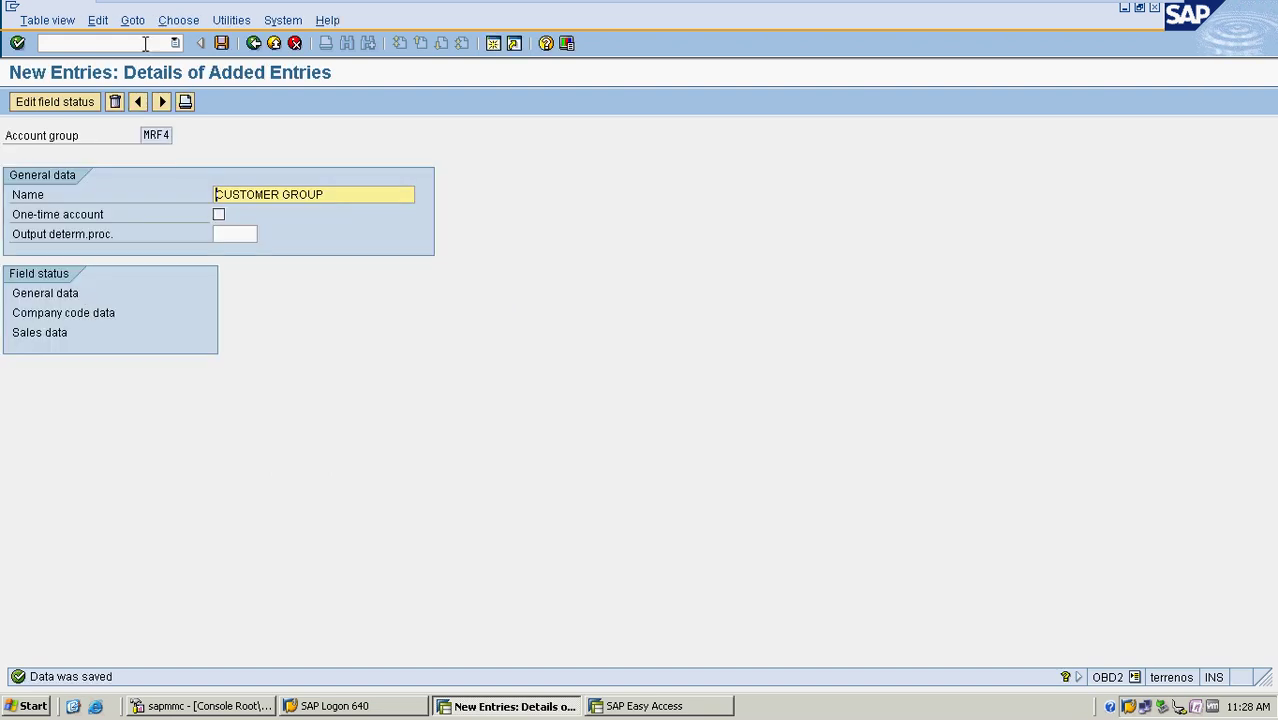
Return to the main menu and open the customer number ranges with XDN1
{"action": "left_click", "coordinate": [254, 44]}
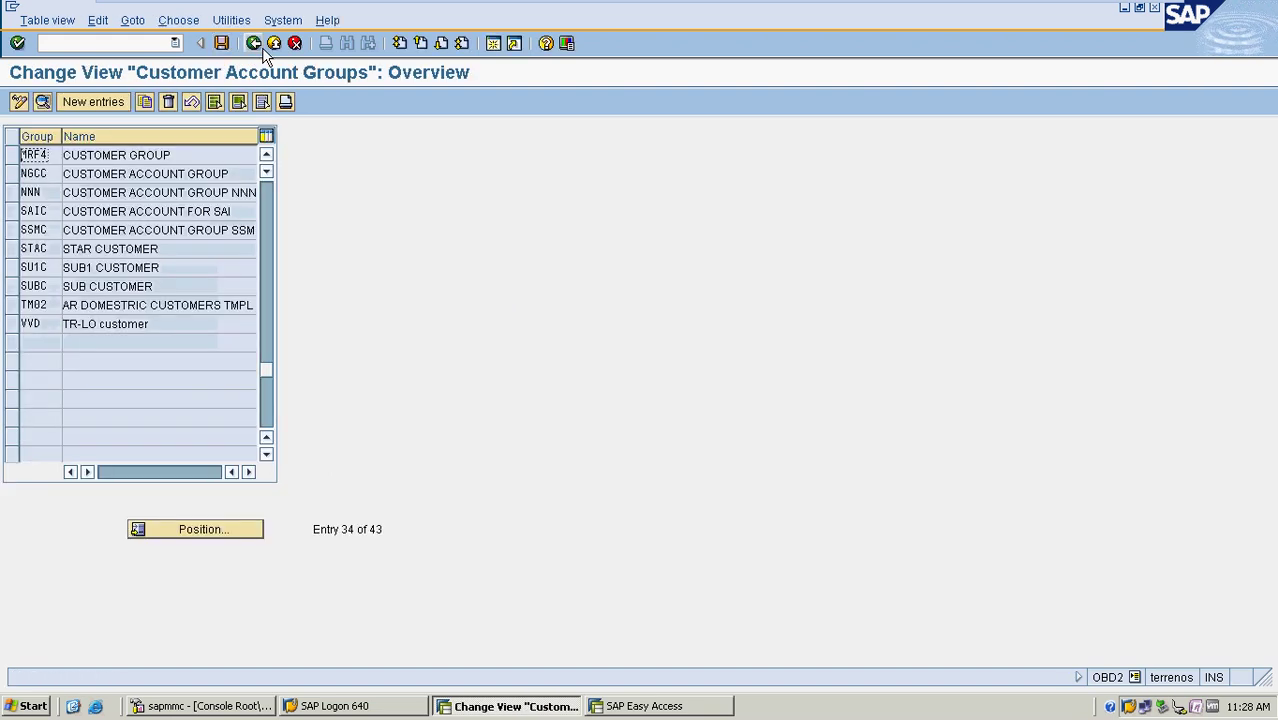
{"action": "left_click", "coordinate": [249, 46]}
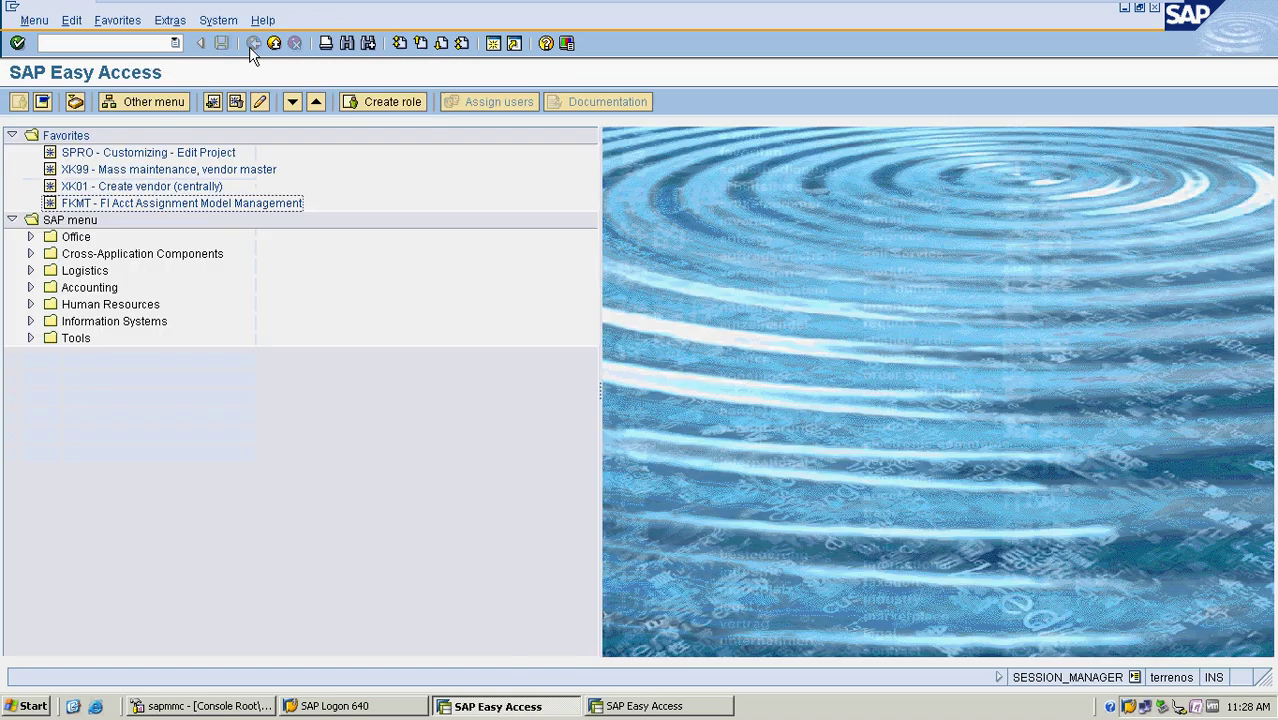
{"action": "left_click", "coordinate": [112, 44]}
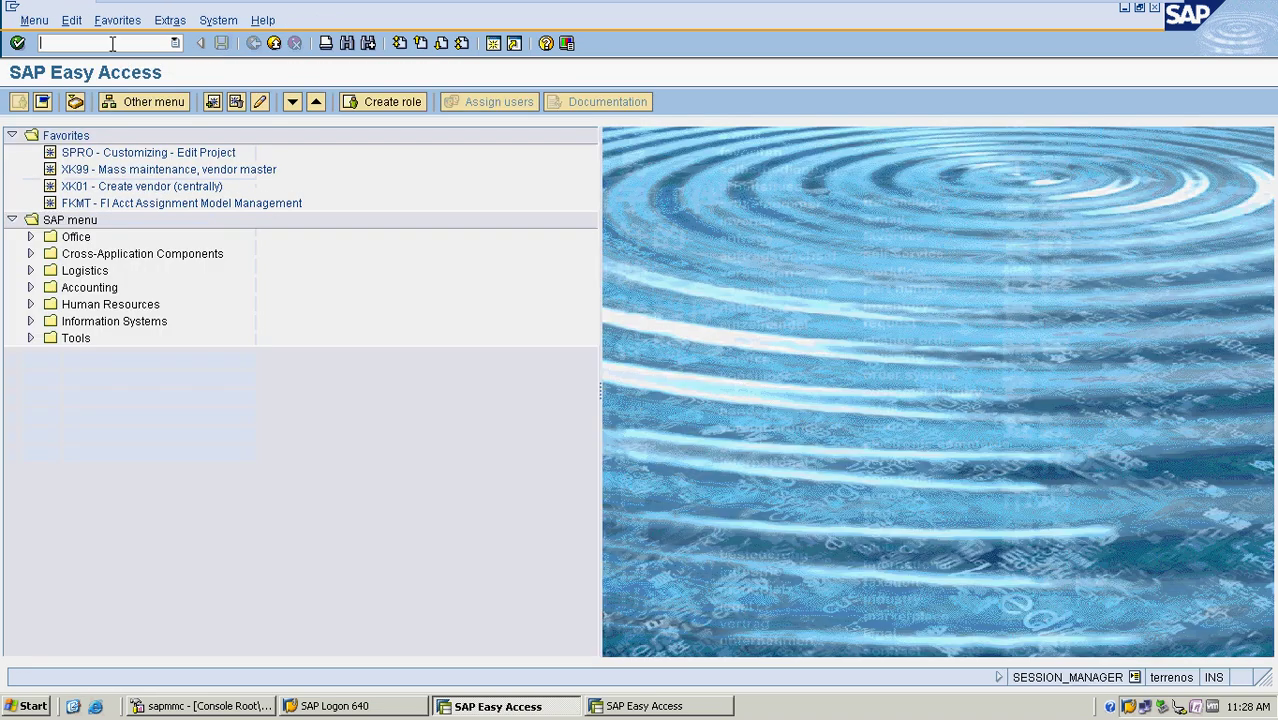
{"action": "type", "text": "XDN1"}
{"action": "key", "text": "Return"}
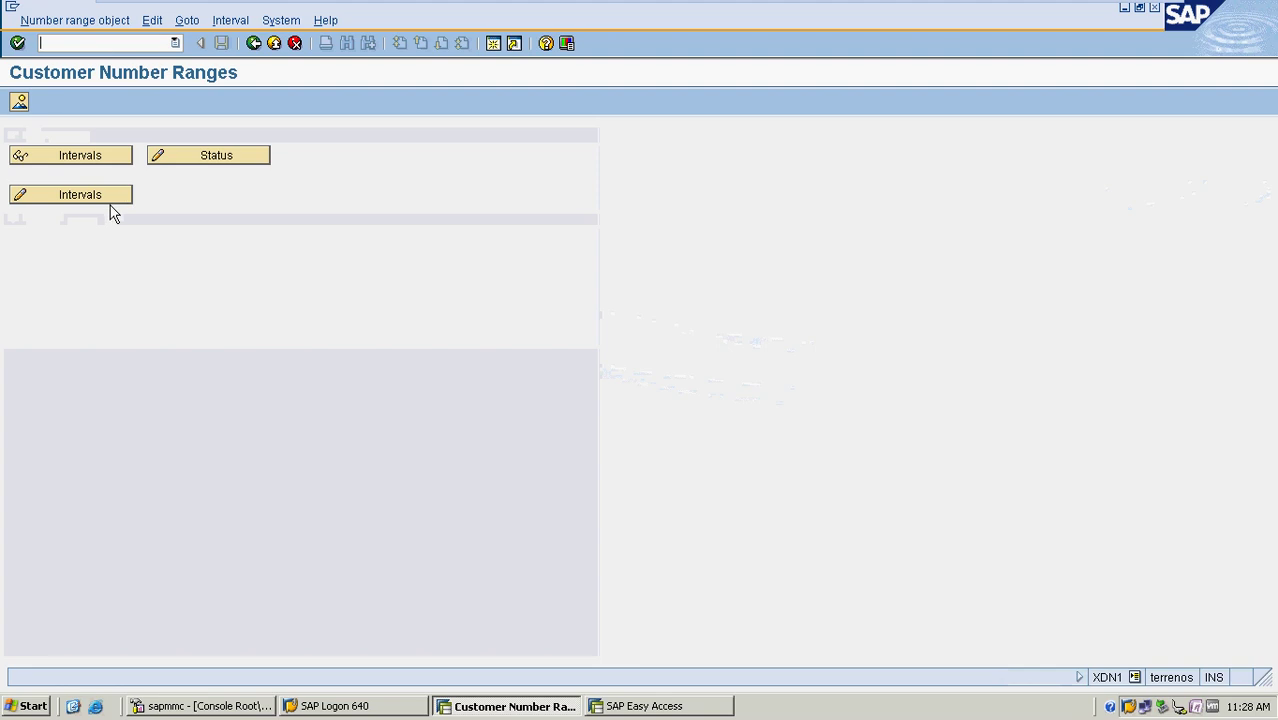
Review the customer number range intervals, then go back to SAP Easy Access
{"action": "left_click", "coordinate": [110, 197]}
{"action": "scroll", "coordinate": [368, 276], "scroll_direction": "down", "scroll_amount": 1}
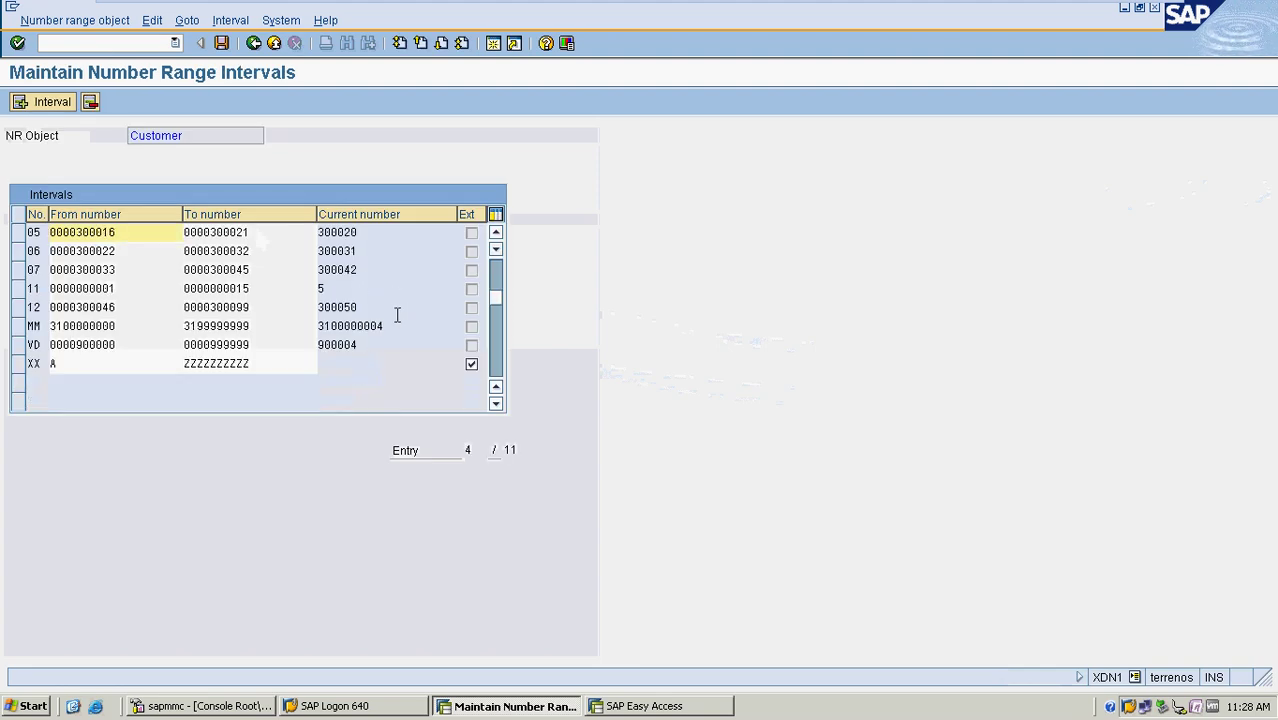
{"action": "scroll", "coordinate": [397, 315], "scroll_direction": "up", "scroll_amount": 1}
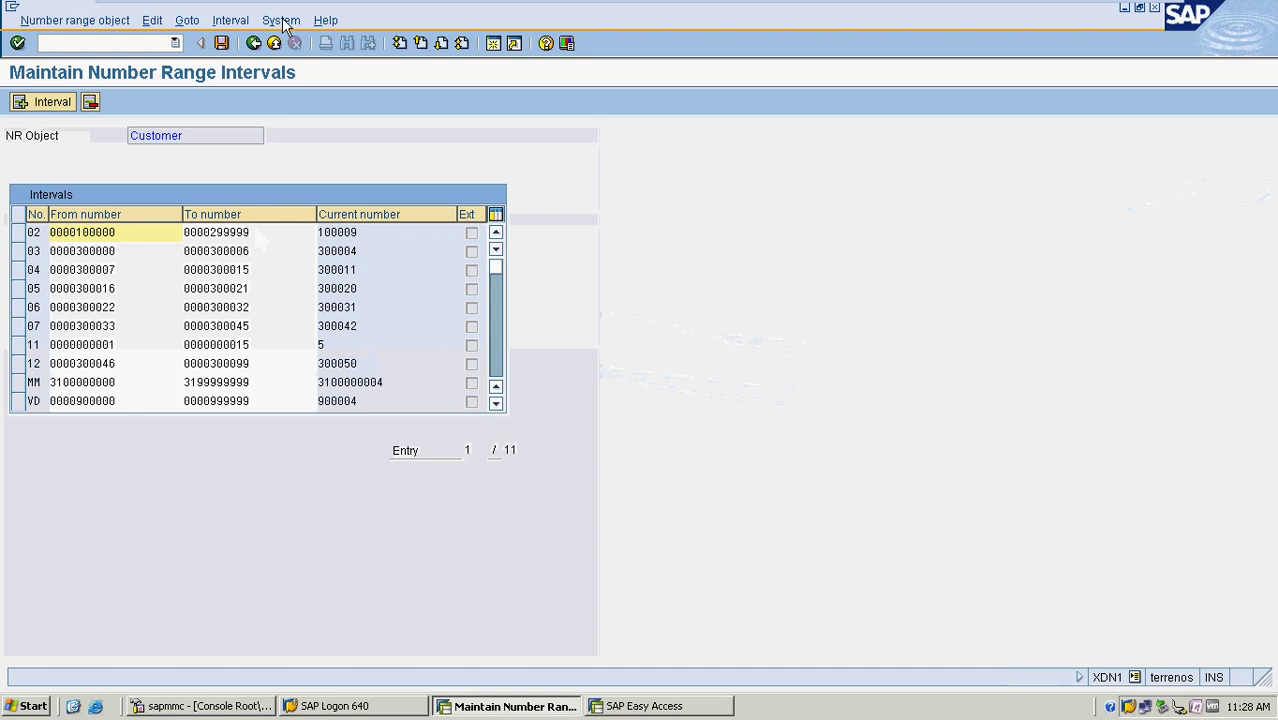
{"action": "left_click", "coordinate": [254, 43]}
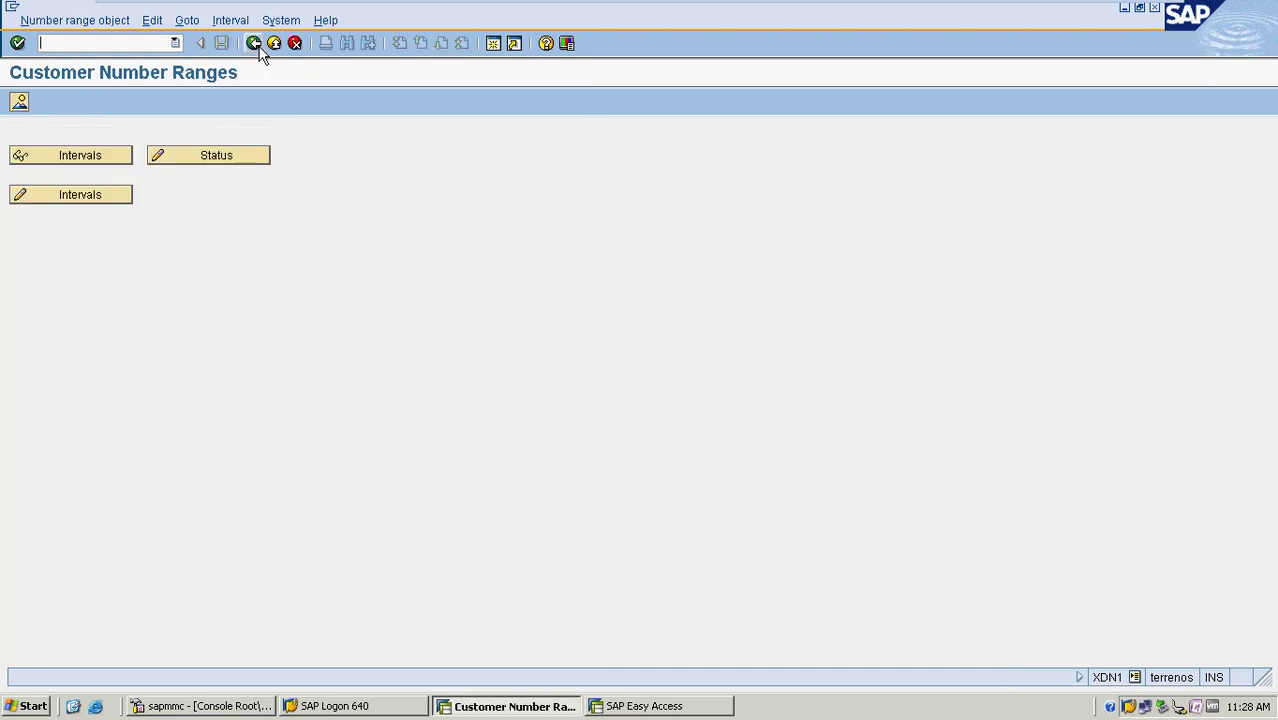
{"action": "left_click", "coordinate": [254, 43]}
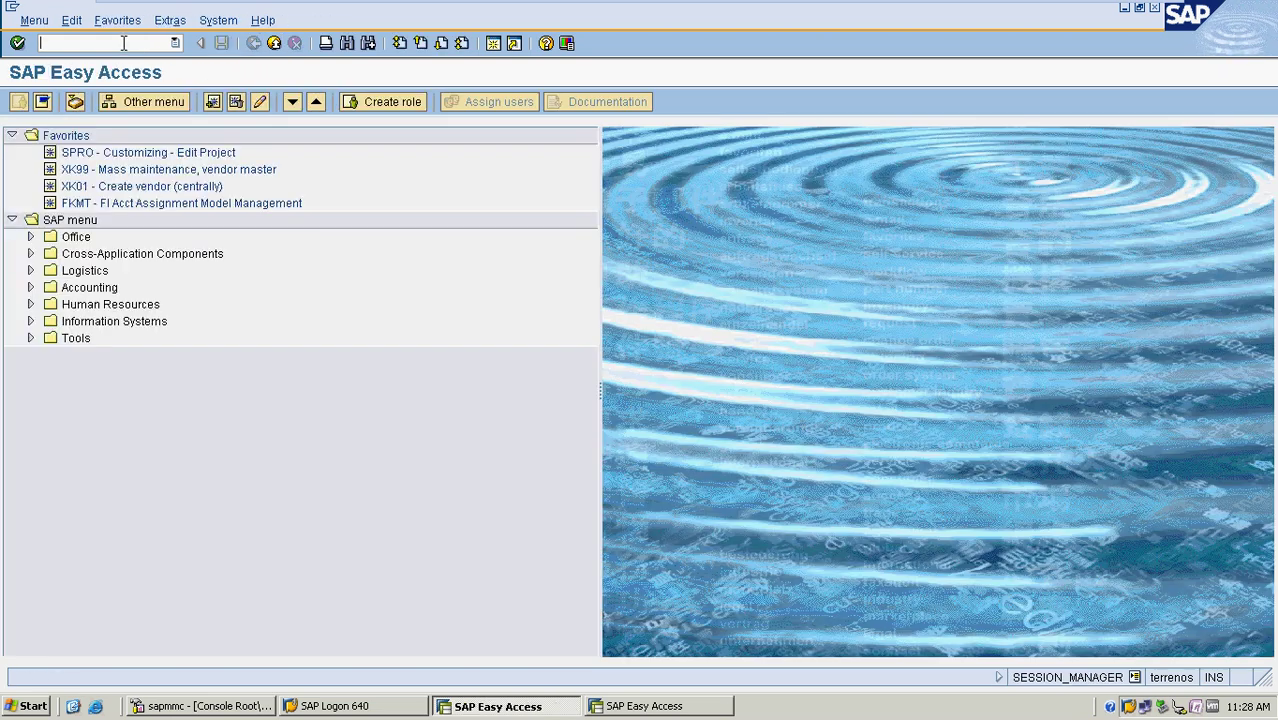
Open the OBAR number range assignment and position the table on account group MRF4
{"action": "type", "text": "OBA"}
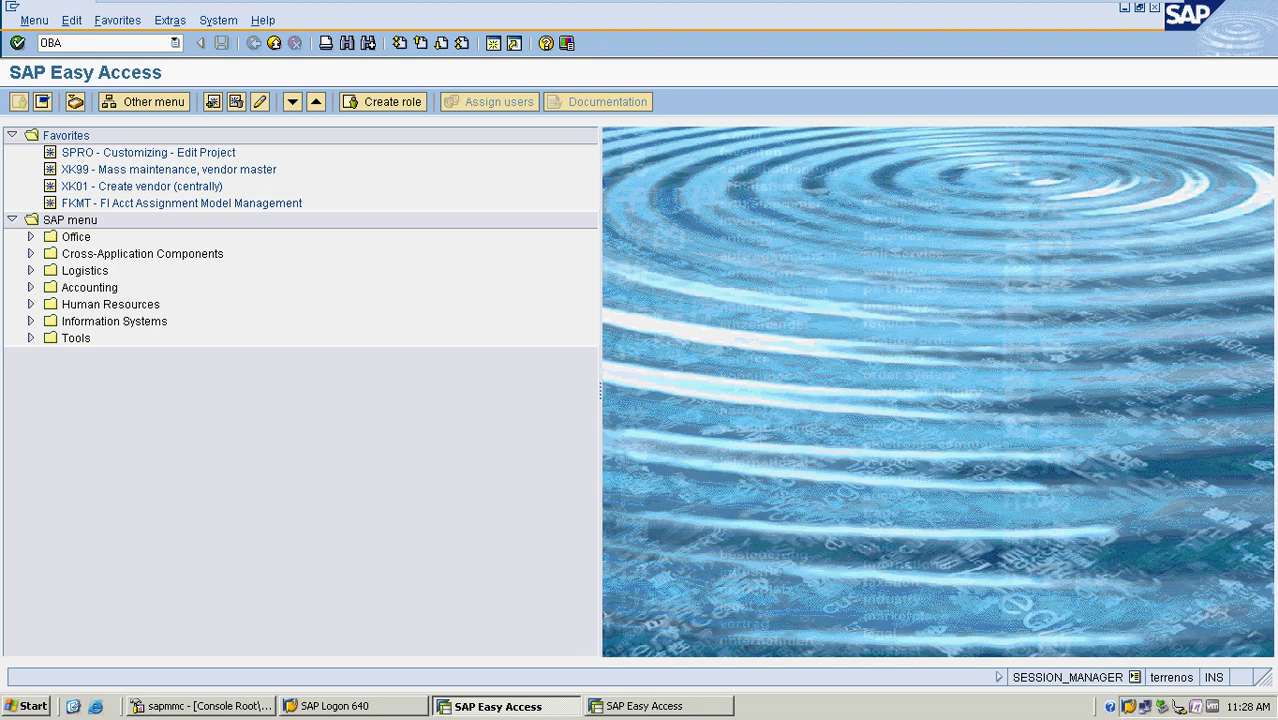
{"action": "type", "text": "R"}
{"action": "key", "text": "Return"}
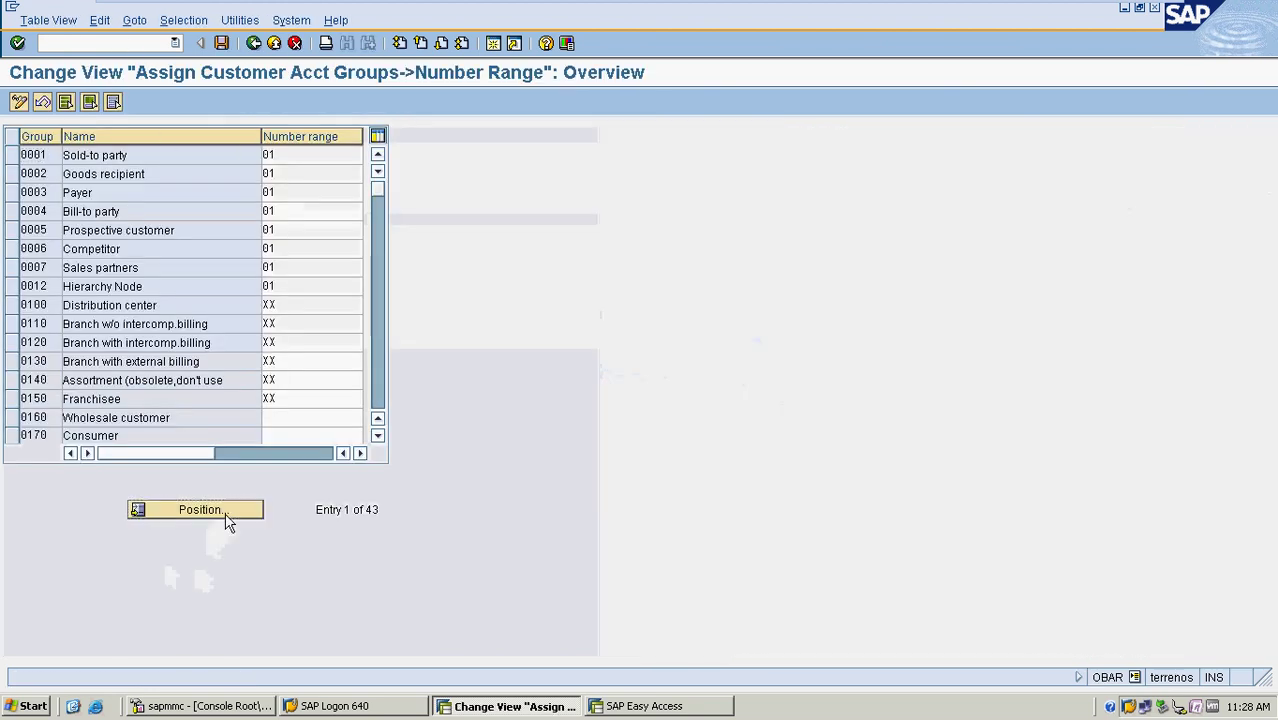
{"action": "left_click", "coordinate": [226, 512]}
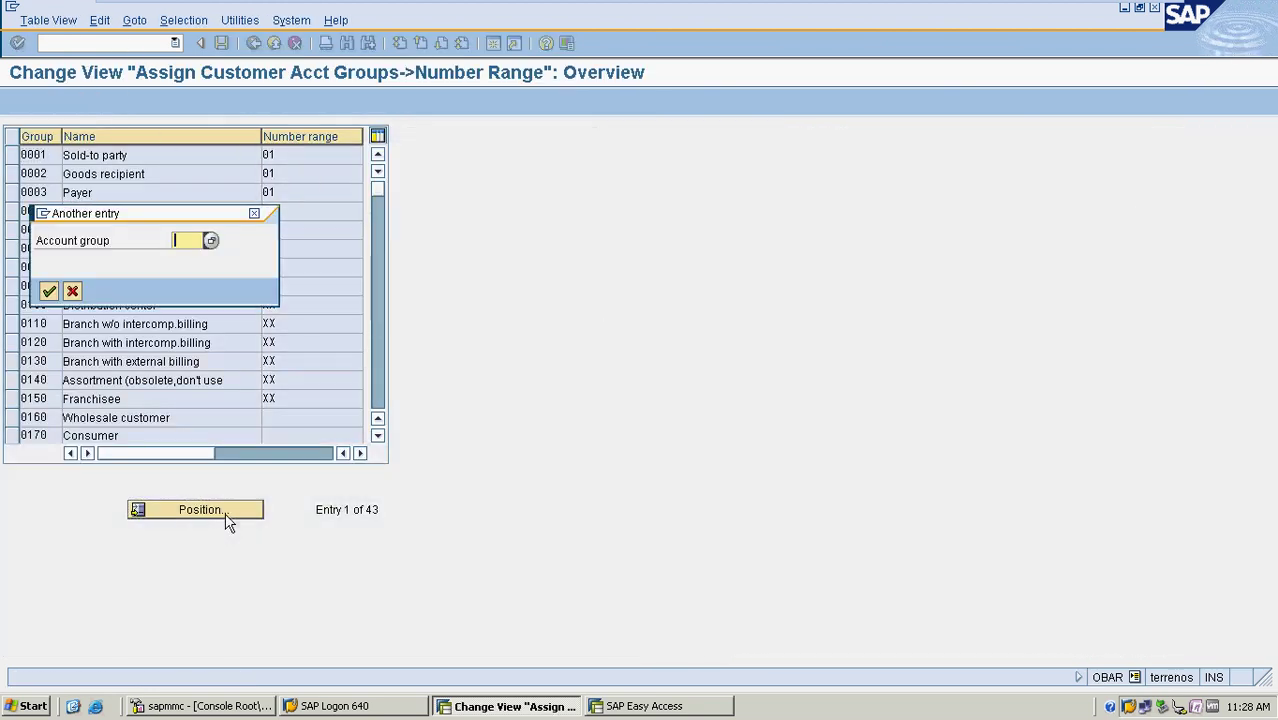
{"action": "left_click", "coordinate": [210, 241]}
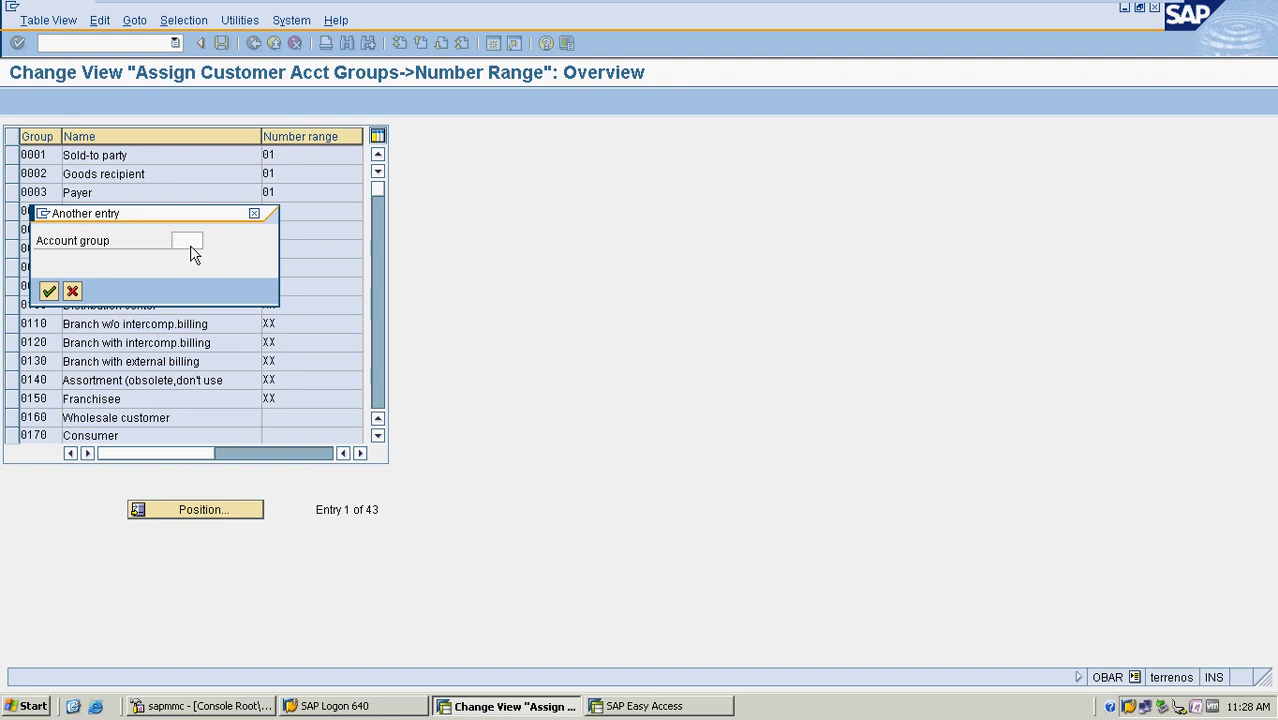
{"action": "scroll", "coordinate": [395, 536], "scroll_direction": "down", "scroll_amount": 2}
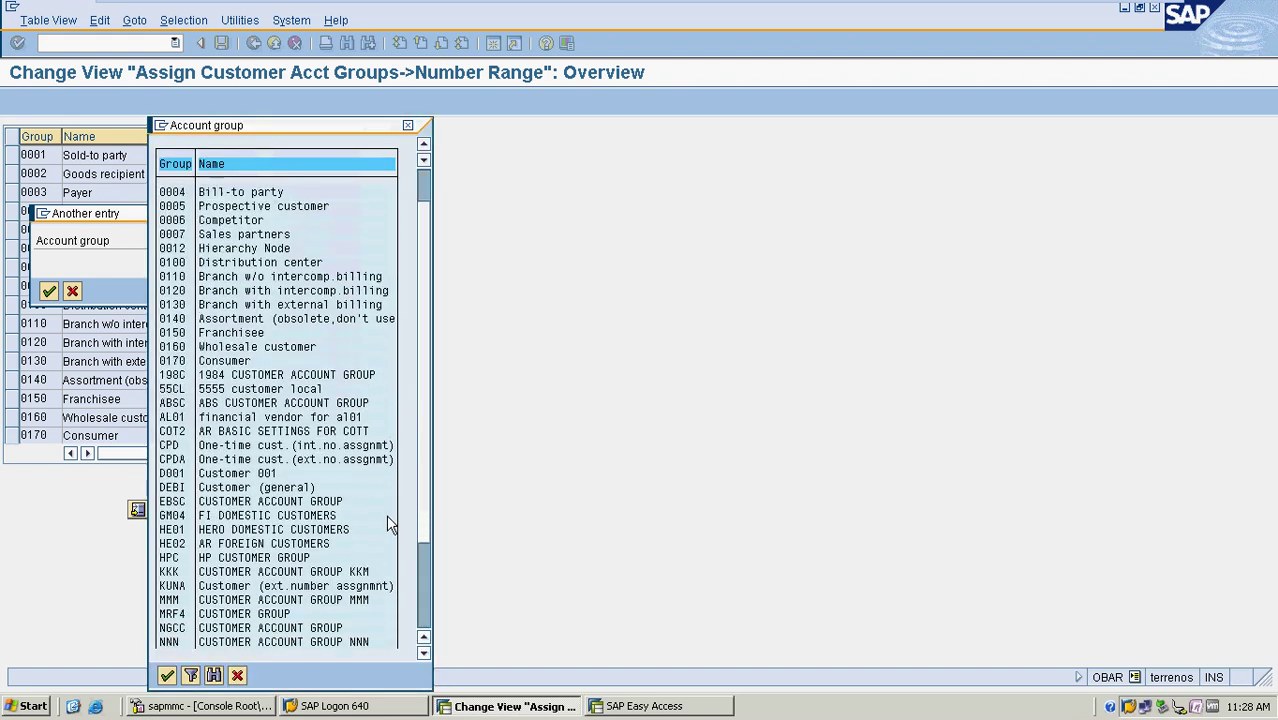
{"action": "scroll", "coordinate": [395, 536], "scroll_direction": "down", "scroll_amount": 1}
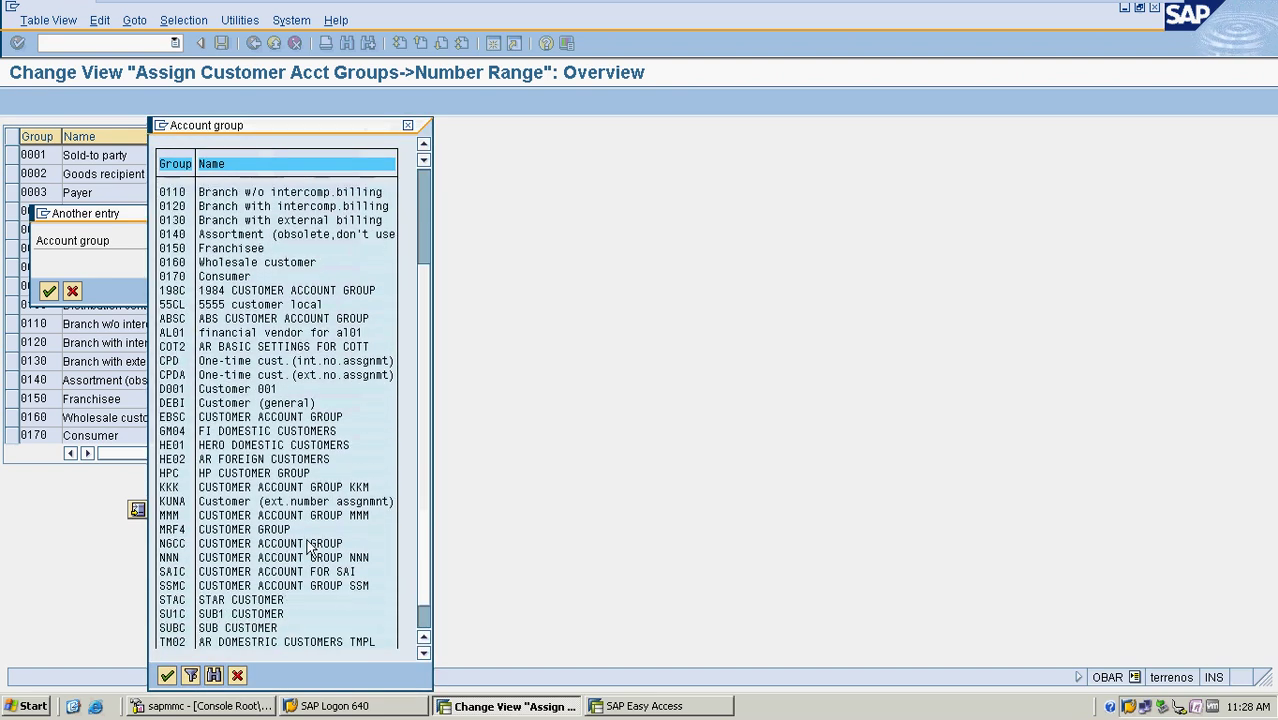
{"action": "double_click", "coordinate": [266, 529]}
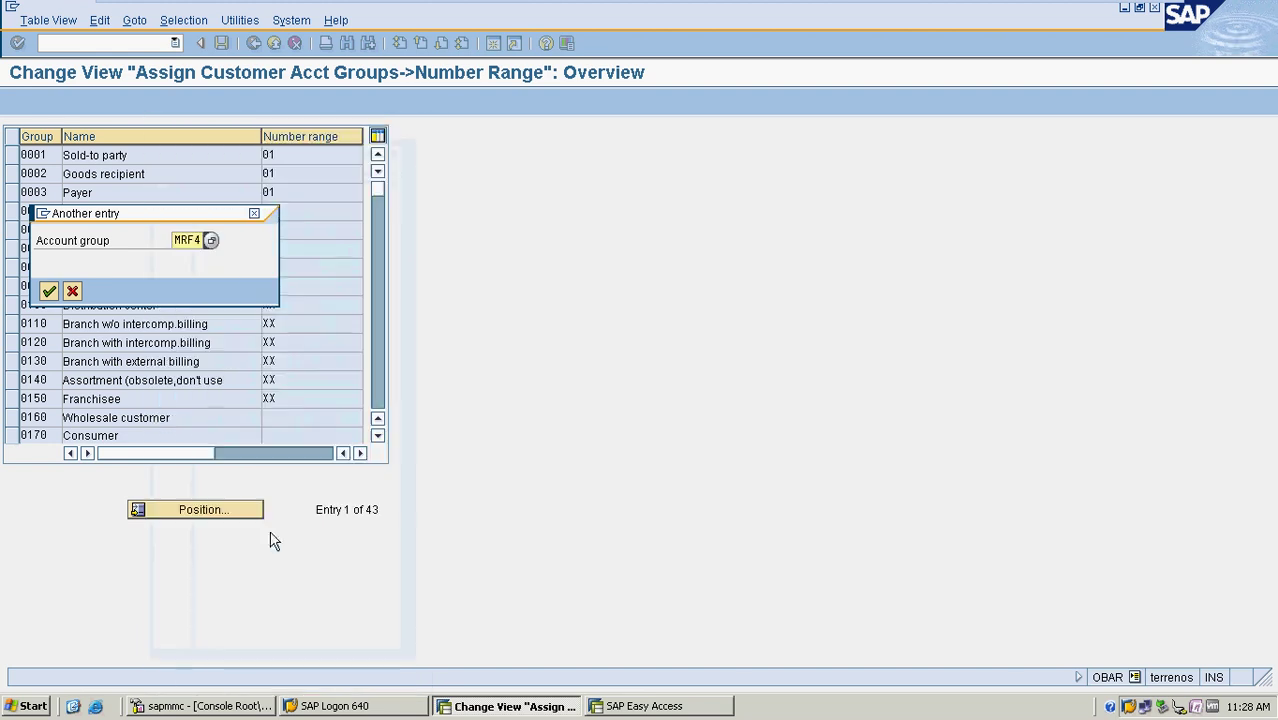
{"action": "left_click", "coordinate": [48, 291]}
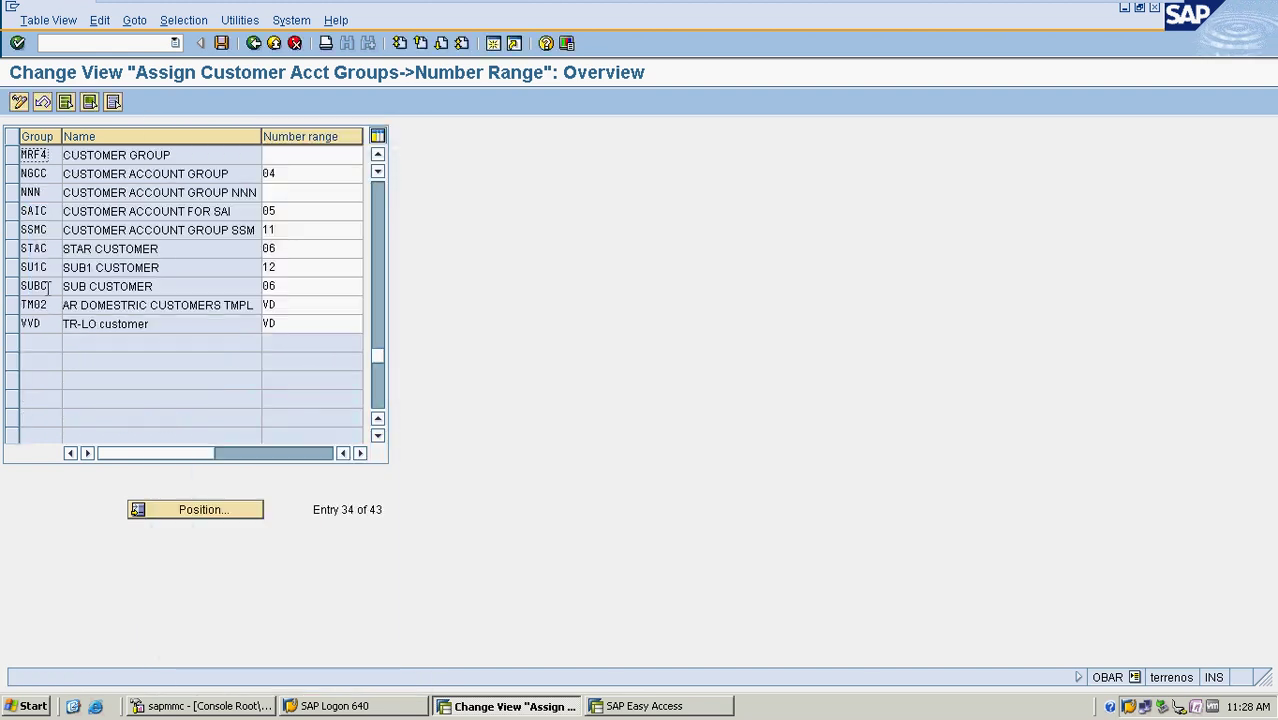
Assign number range 12 to MRF4, save under the customizing request, and return to Easy Access
{"action": "left_click", "coordinate": [326, 157]}
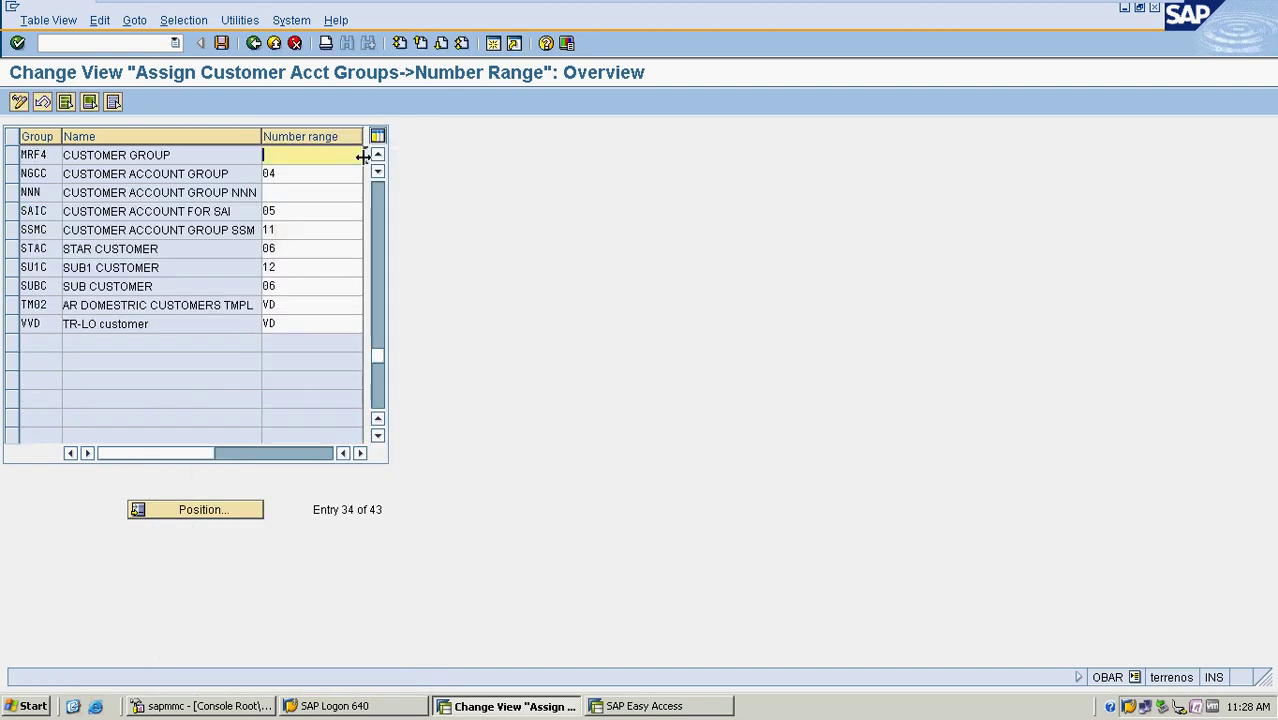
{"action": "left_click", "coordinate": [365, 157]}
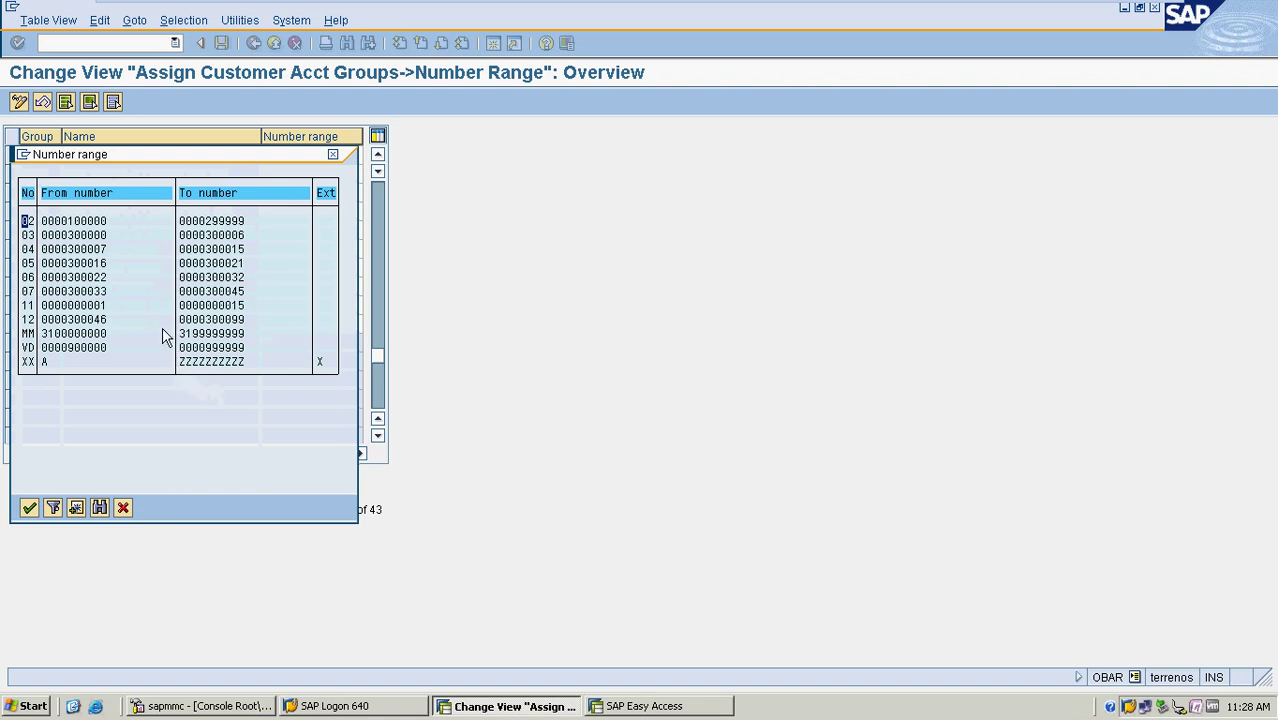
{"action": "double_click", "coordinate": [103, 321]}
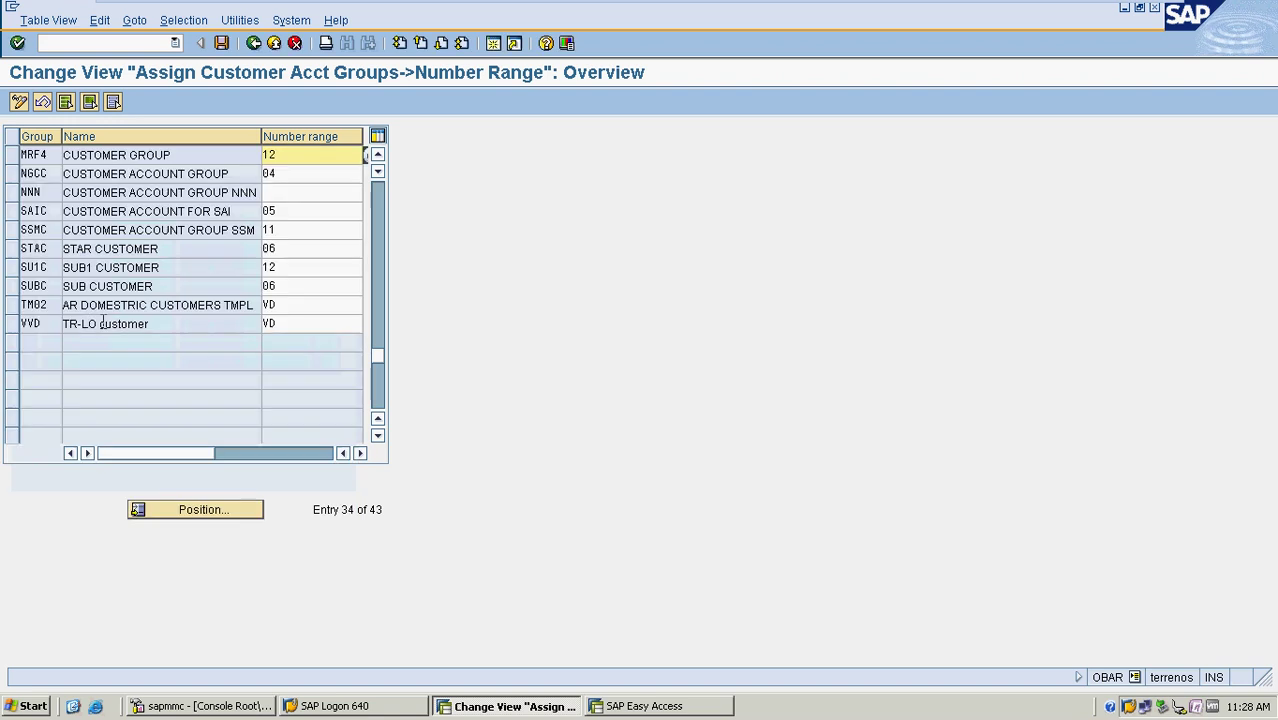
{"action": "left_click", "coordinate": [222, 43]}
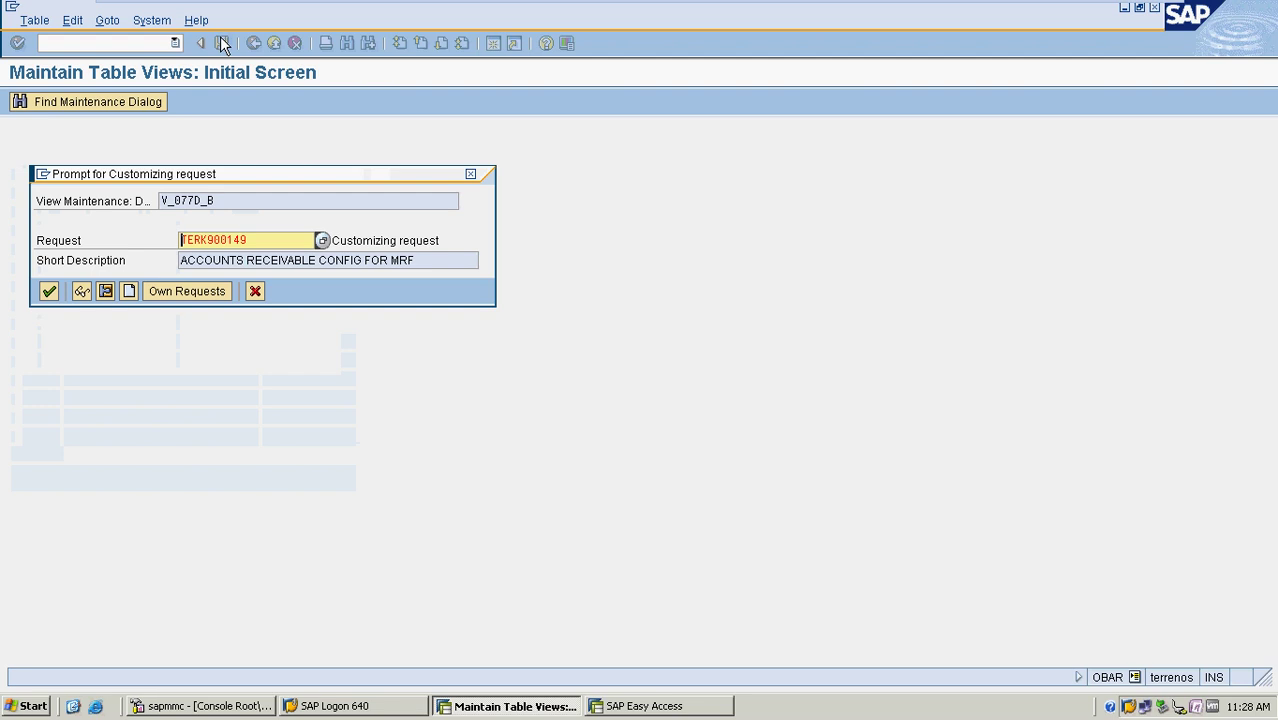
{"action": "left_click", "coordinate": [48, 291]}
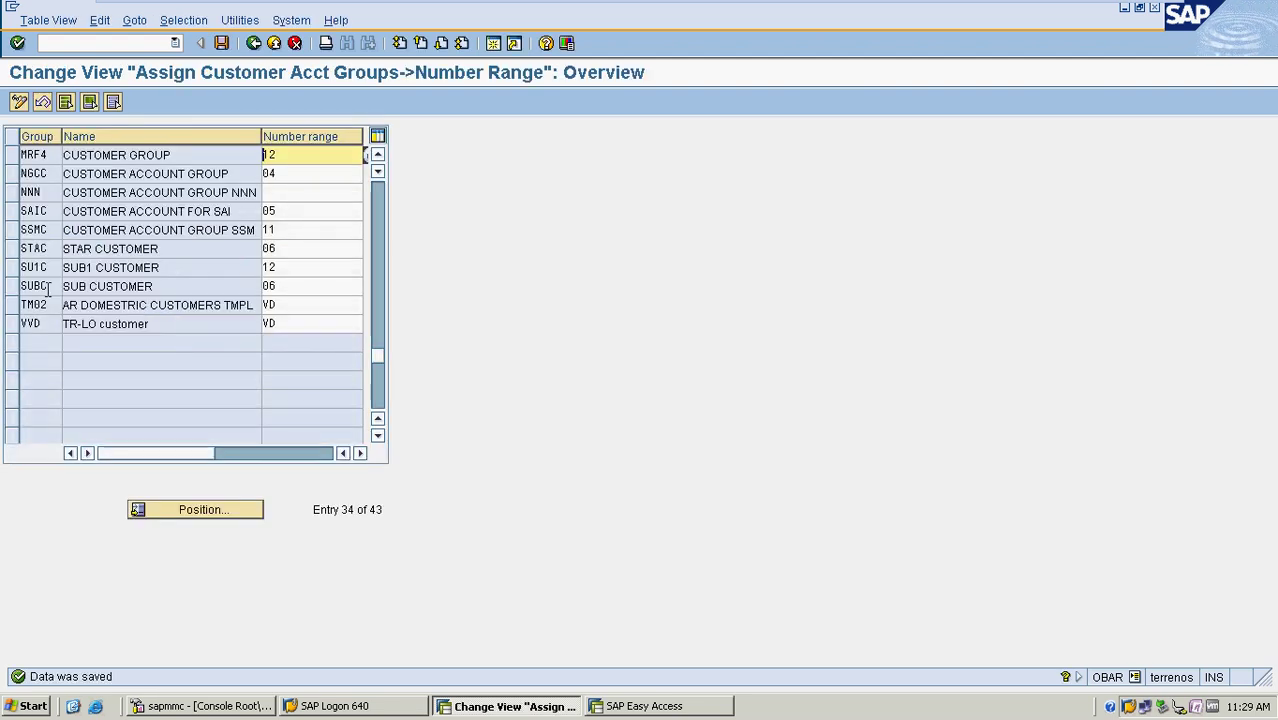
{"action": "left_click", "coordinate": [99, 37]}
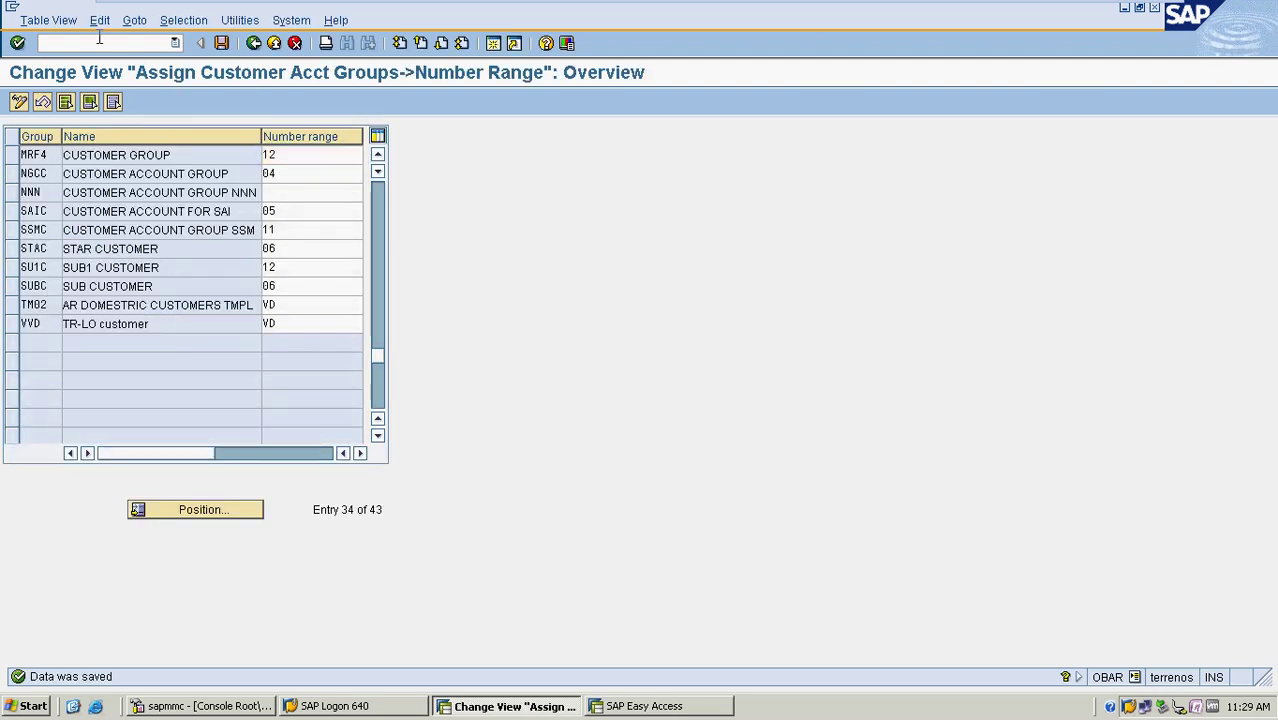
{"action": "type", "text": "/n"}
{"action": "key", "text": "Return"}
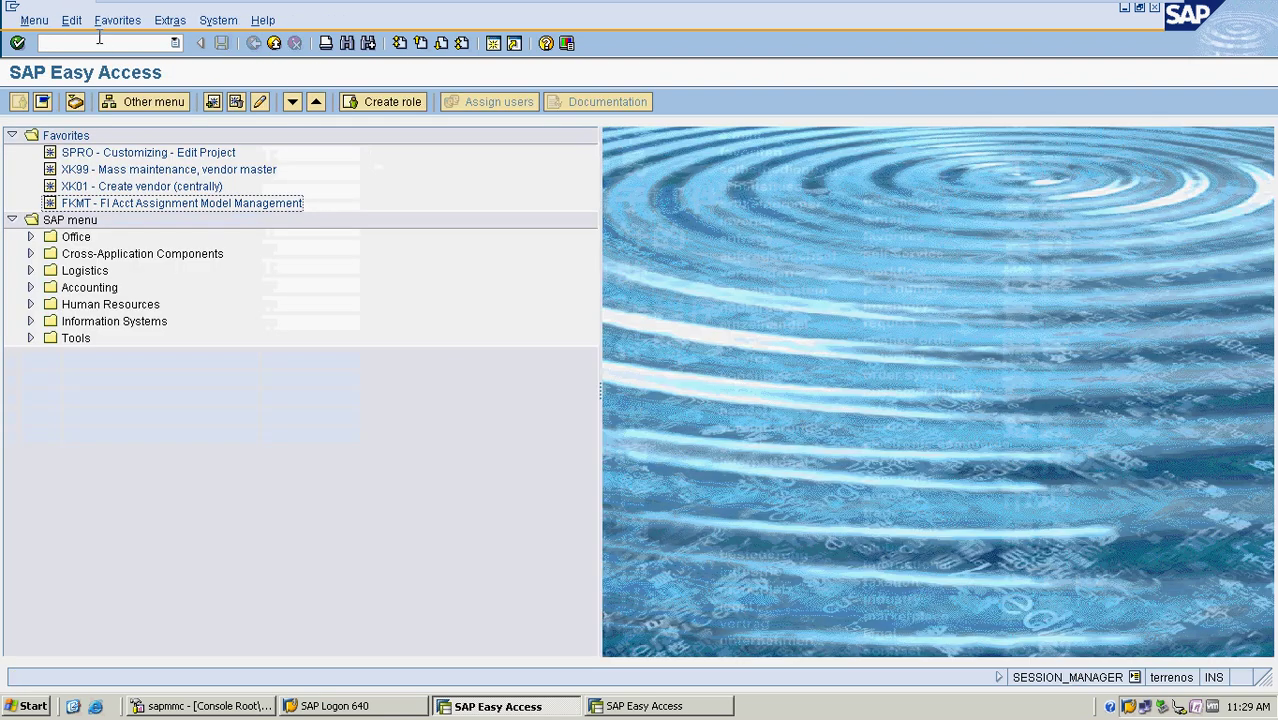
Run OBA7, pick DZ Customer payment, and open its company code number range intervals for editing
{"action": "left_click", "coordinate": [99, 42]}
{"action": "type", "text": "OBA7"}
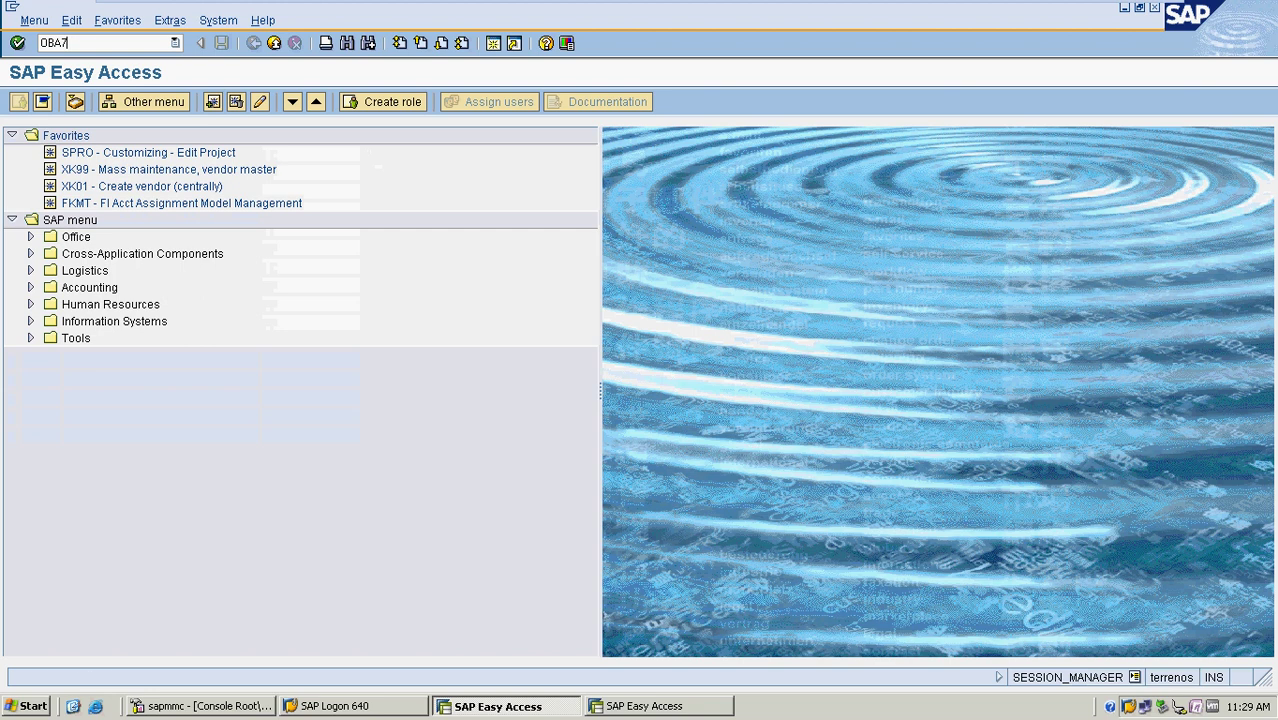
{"action": "key", "text": "Return"}
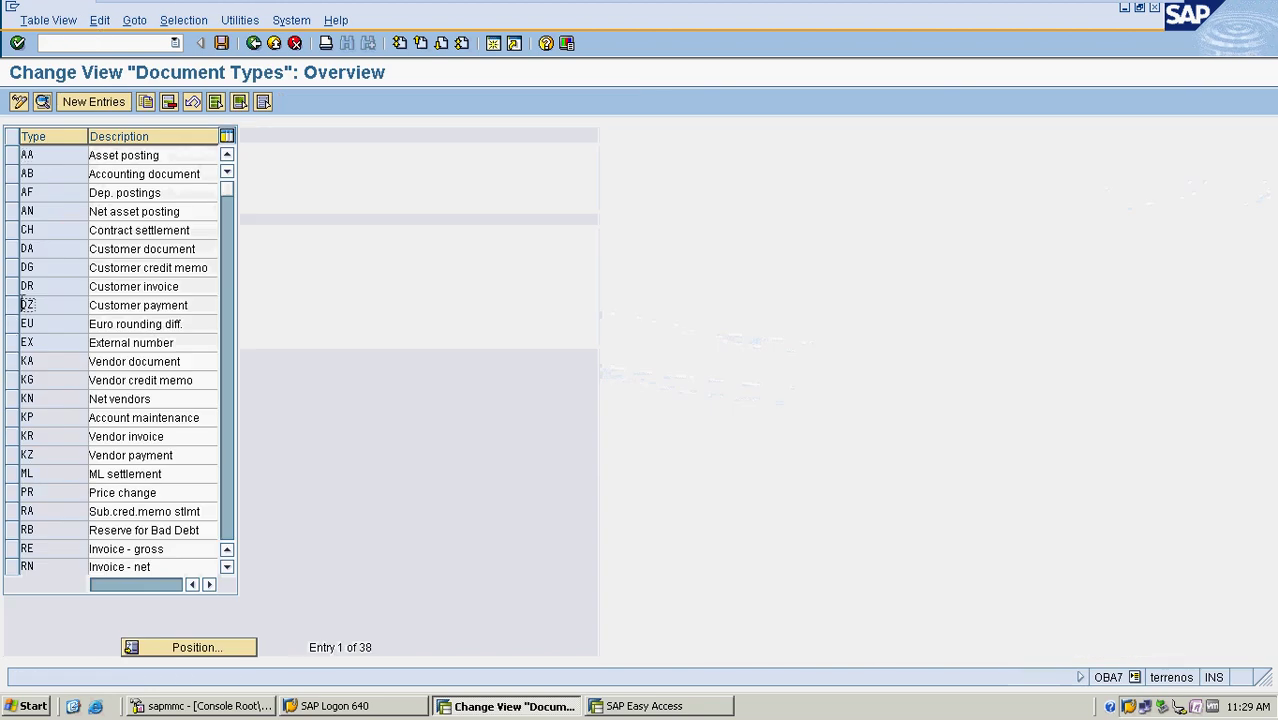
{"action": "left_click", "coordinate": [21, 305]}
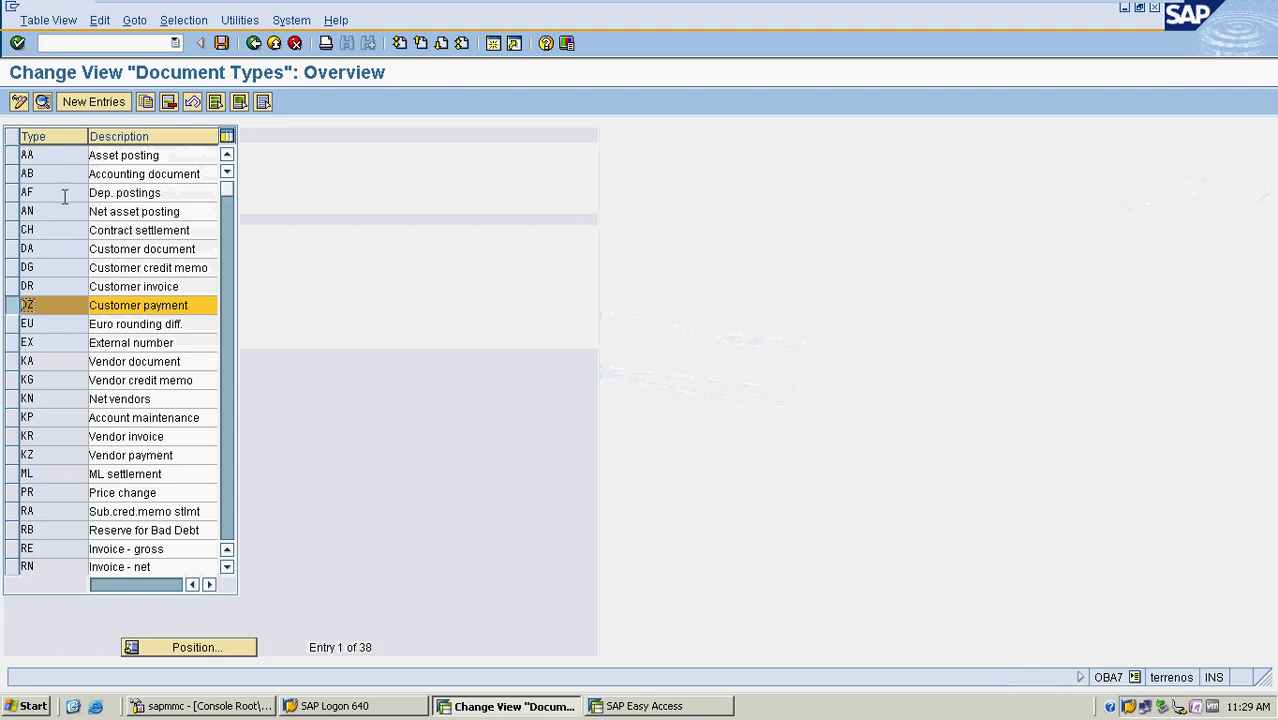
{"action": "left_click", "coordinate": [44, 103]}
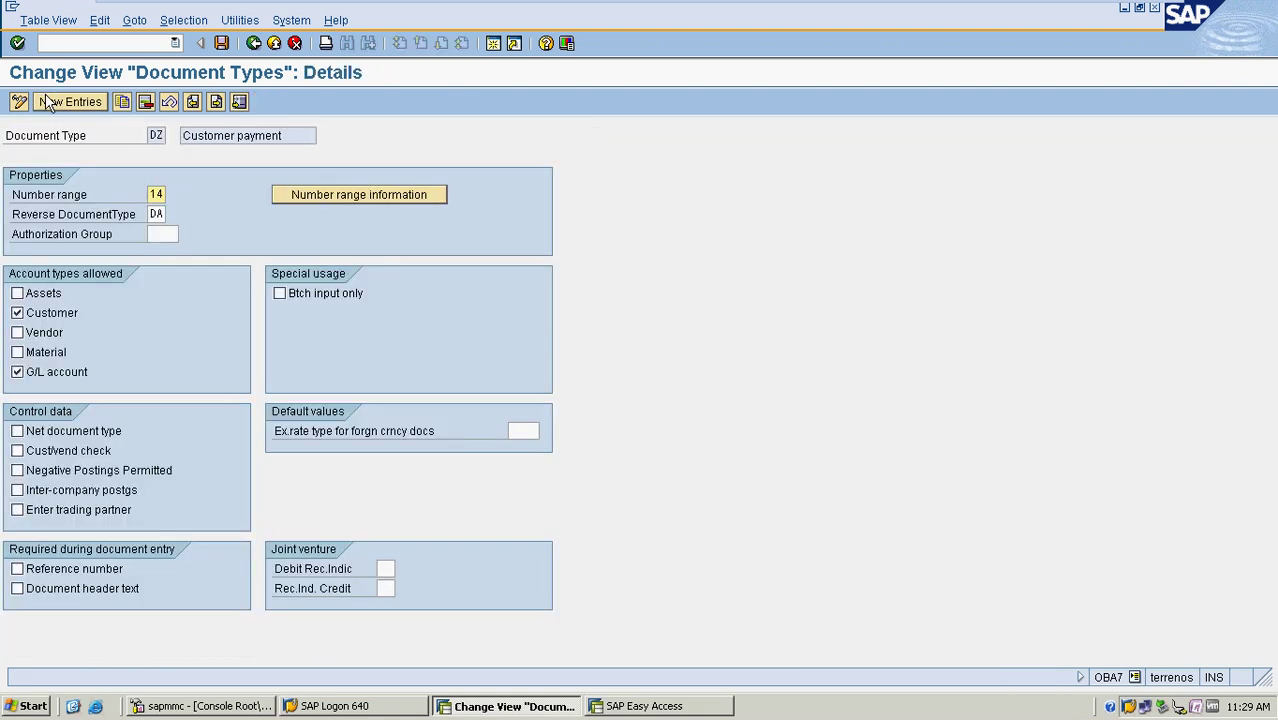
{"action": "left_click", "coordinate": [326, 196]}
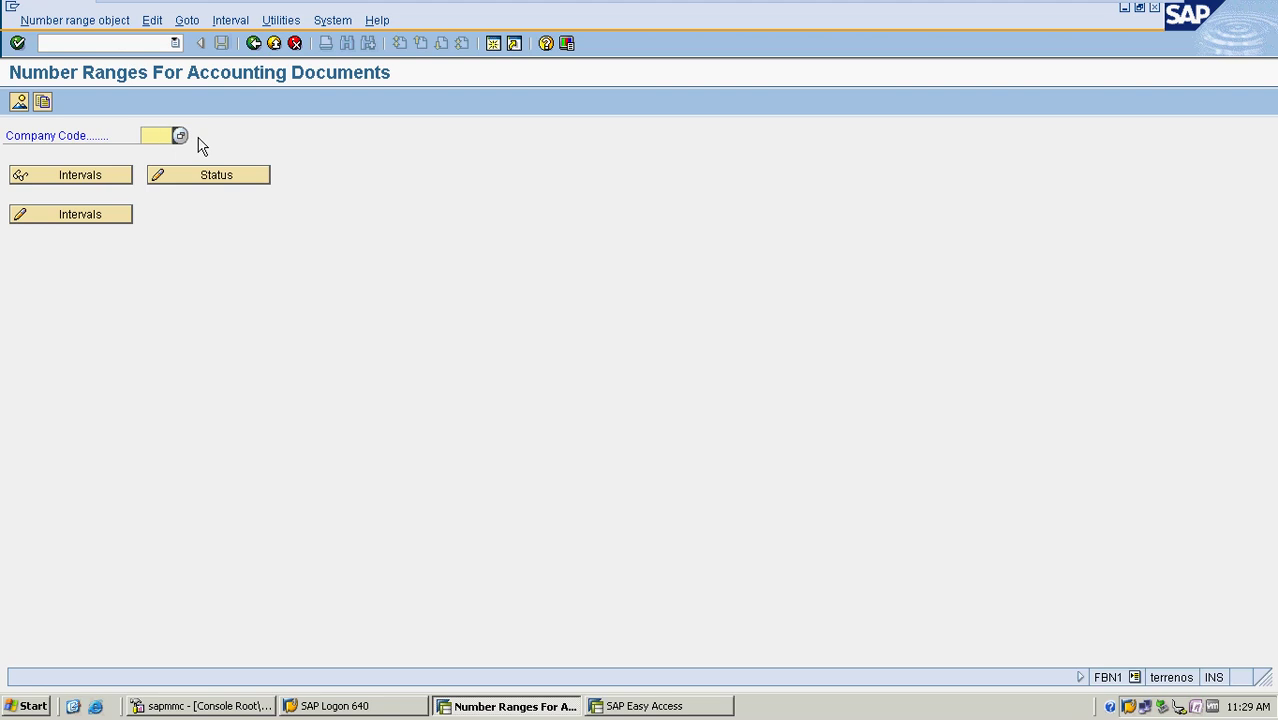
{"action": "left_click", "coordinate": [158, 160]}
{"action": "left_click", "coordinate": [126, 219]}
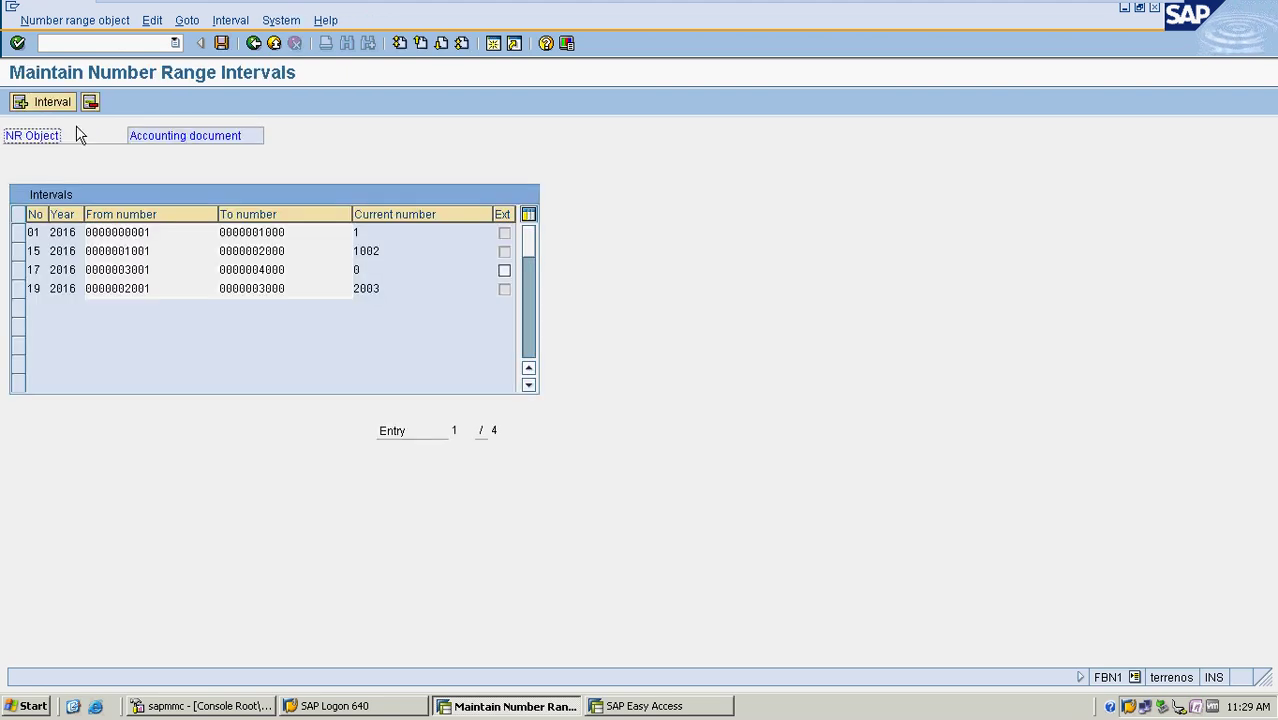
Insert interval 14 for year 2016 running from 4001 to 5000
{"action": "left_click", "coordinate": [45, 101]}
{"action": "type", "text": "14"}
{"action": "key", "text": "Tab"}
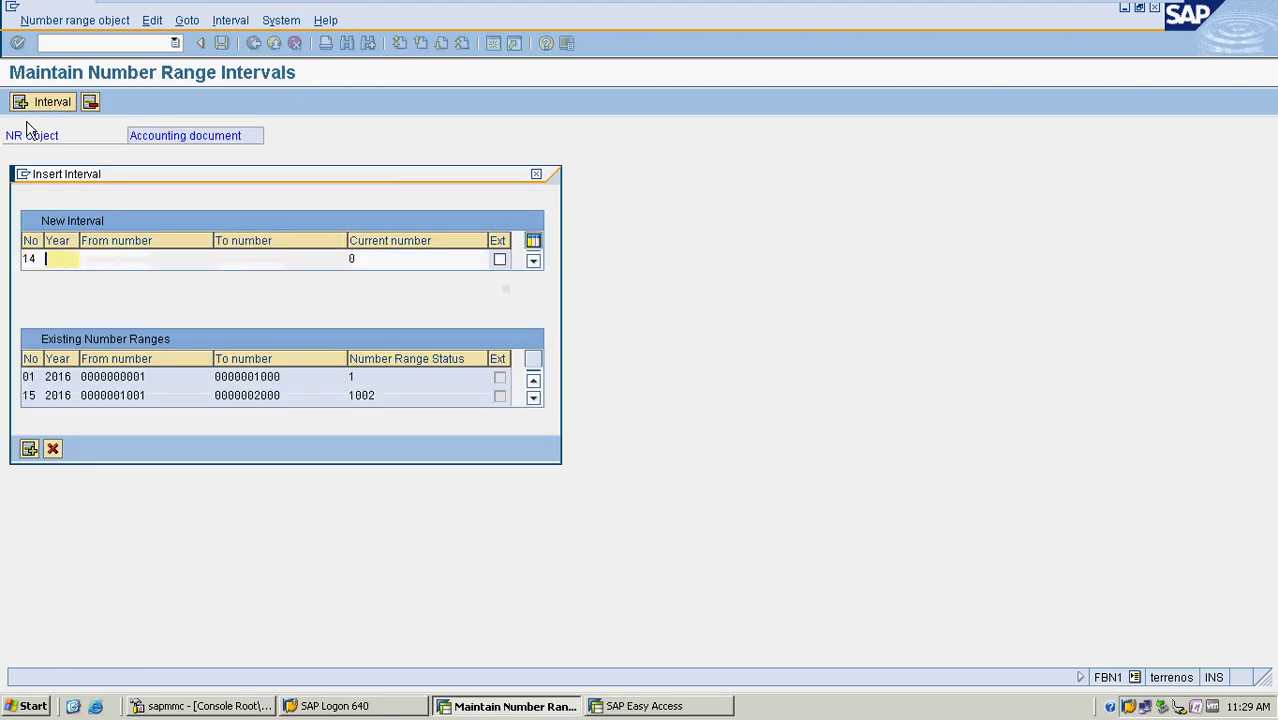
{"action": "type", "text": "2016"}
{"action": "key", "text": "Tab"}
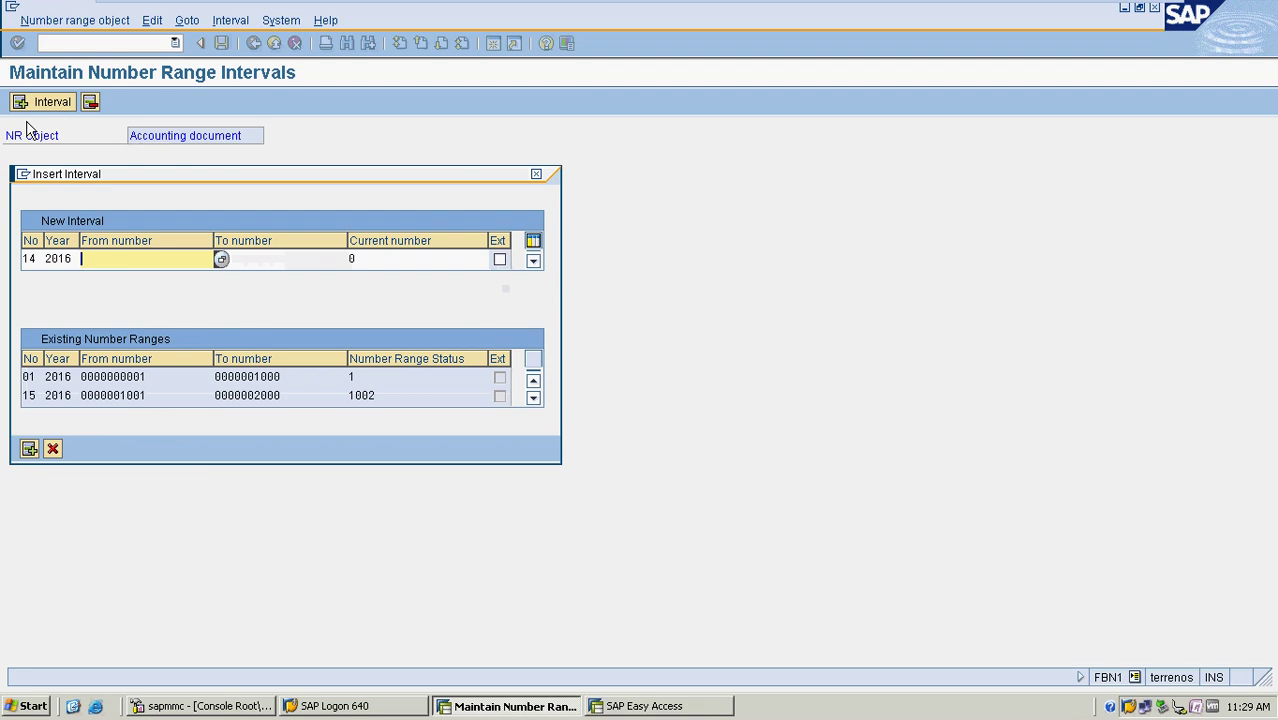
{"action": "left_click", "coordinate": [221, 260]}
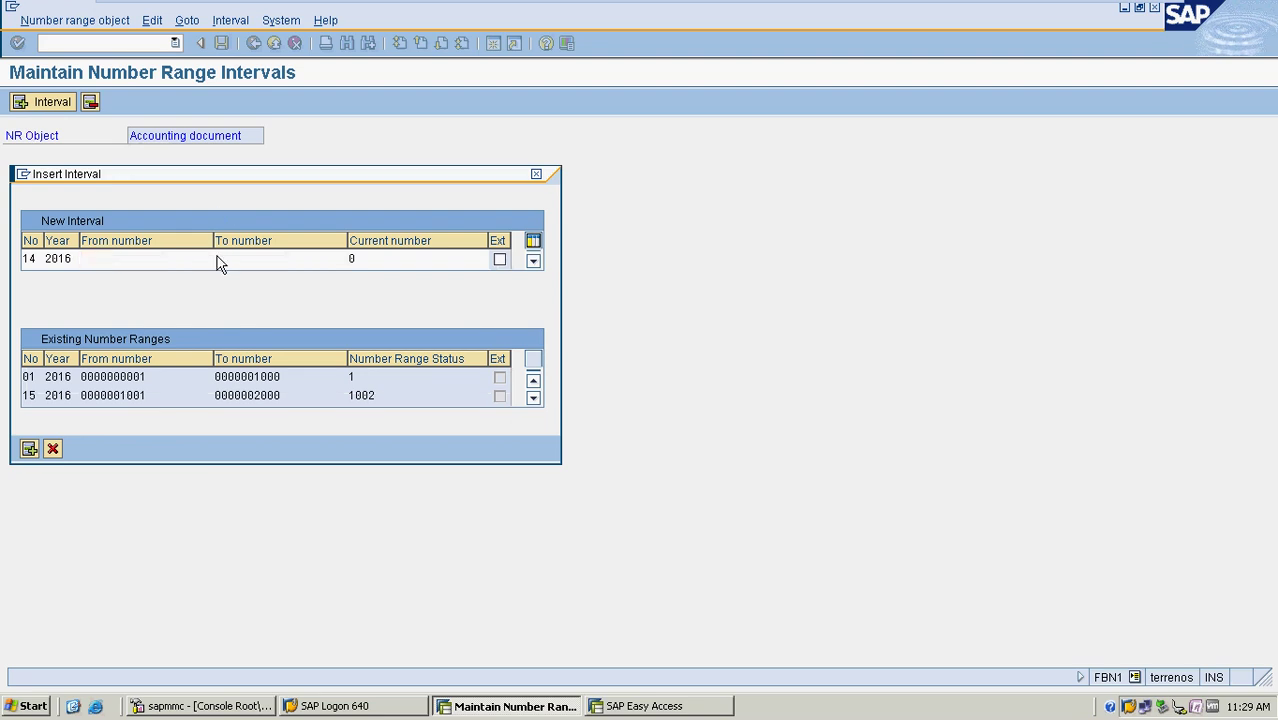
{"action": "double_click", "coordinate": [133, 243]}
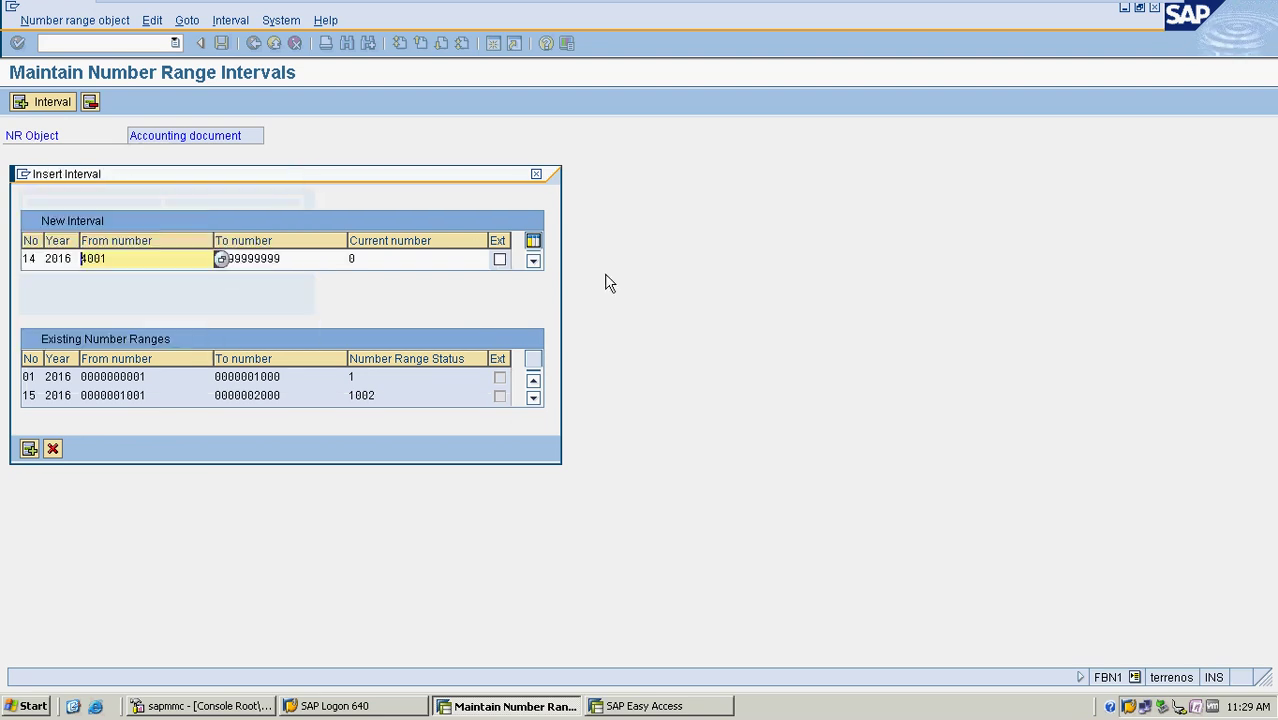
{"action": "key", "text": "Tab"}
{"action": "type", "text": "5000"}
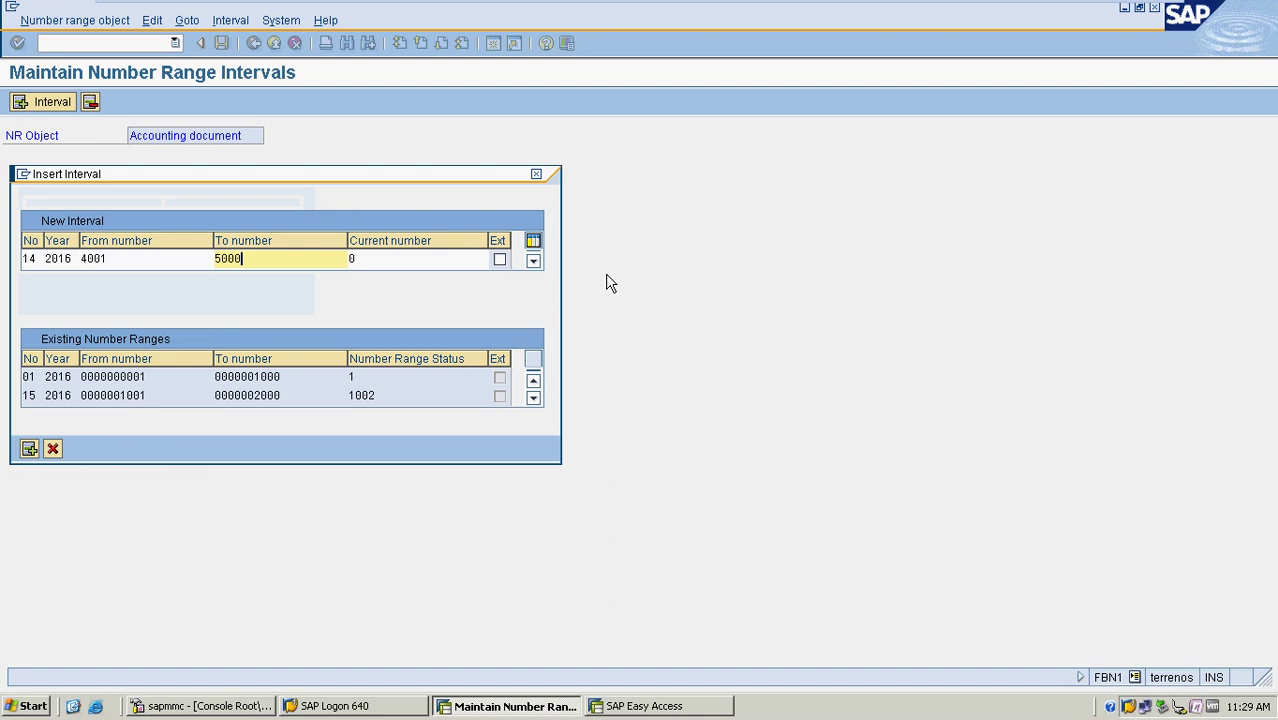
{"action": "key", "text": "Return"}
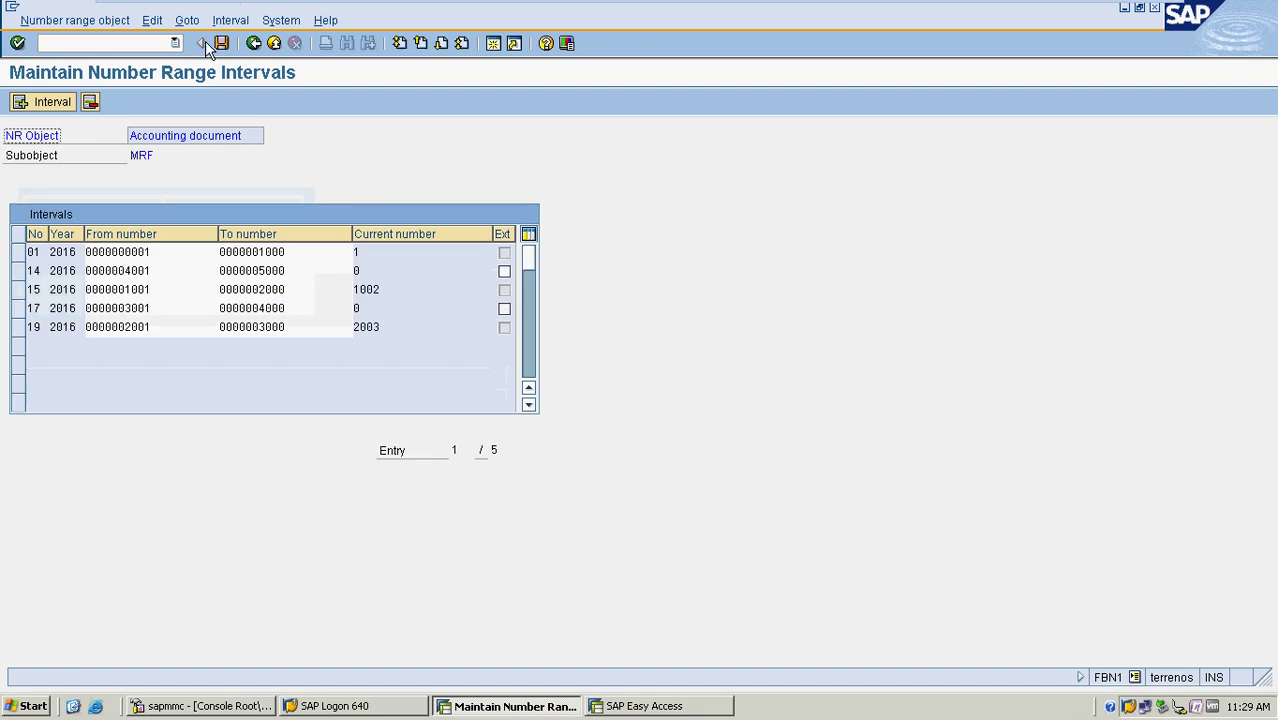
Save the interval, acknowledge the transport notice, and return to the number ranges start screen
{"action": "left_click", "coordinate": [221, 43]}
{"action": "left_click", "coordinate": [82, 528]}
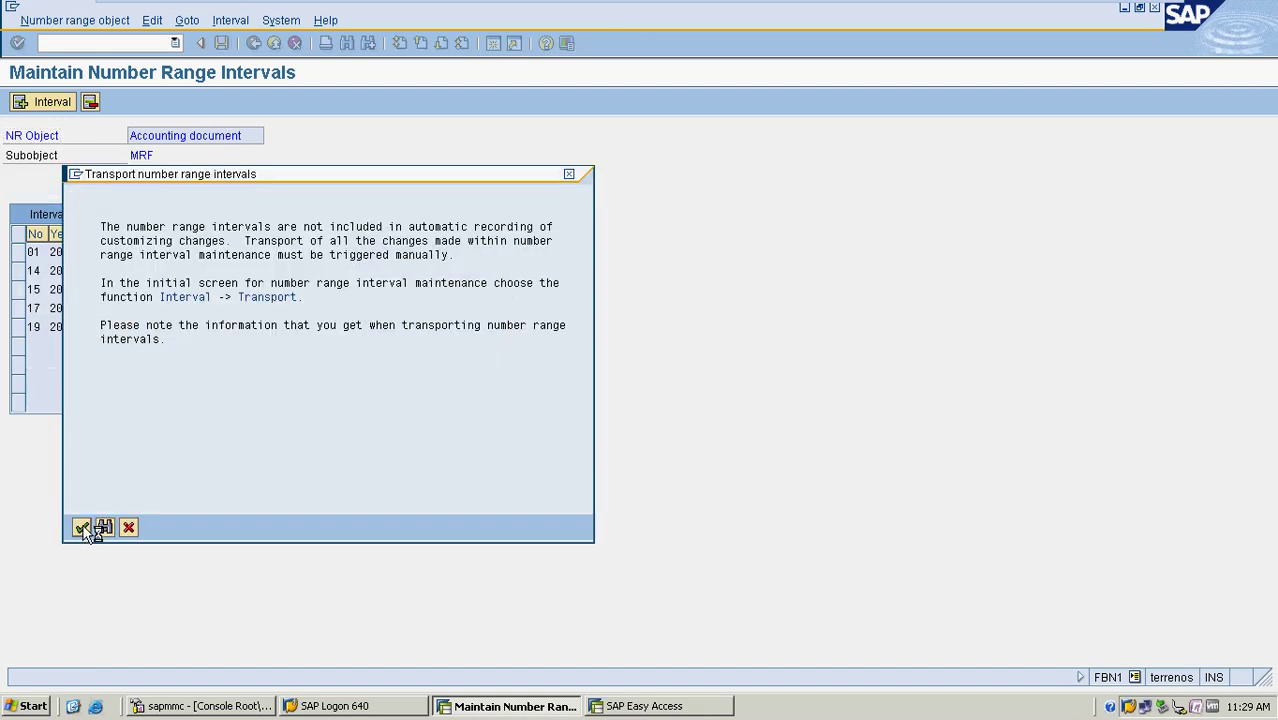
{"action": "left_click", "coordinate": [253, 44]}
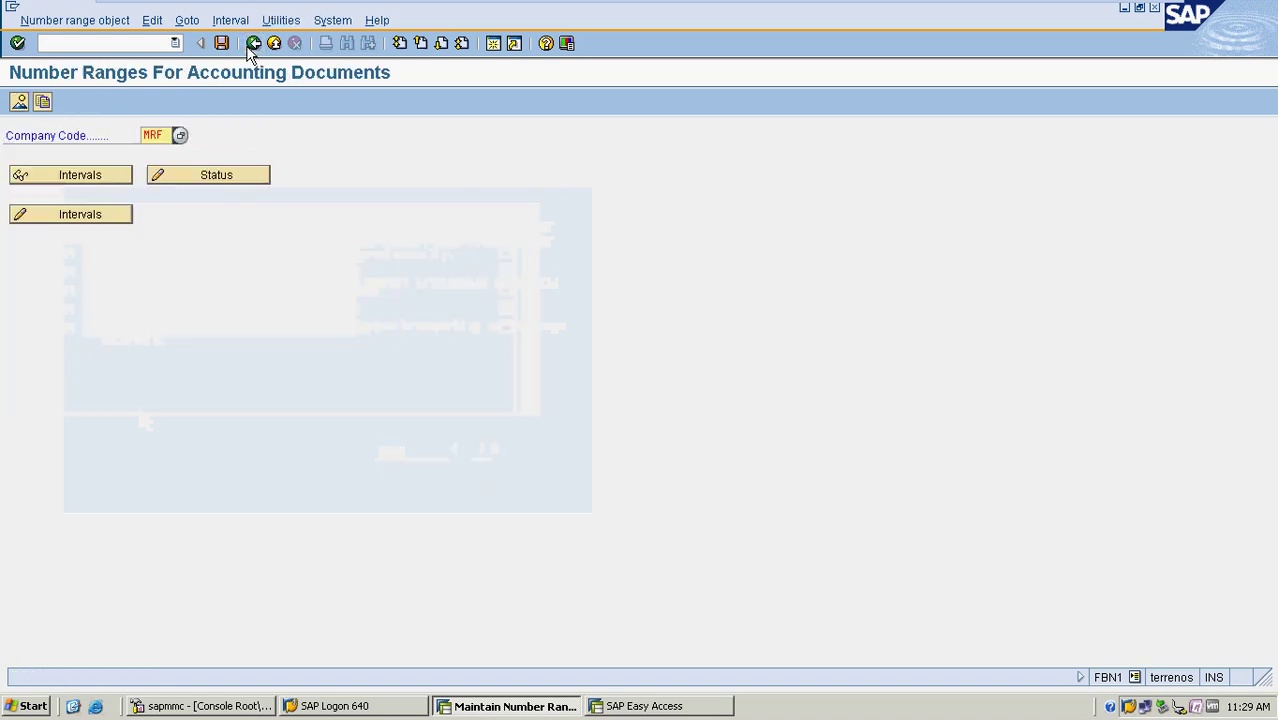
Switch to DR Customer invoice and open its number range intervals for company code MRF
{"action": "left_click", "coordinate": [253, 44]}
{"action": "left_click", "coordinate": [253, 44]}
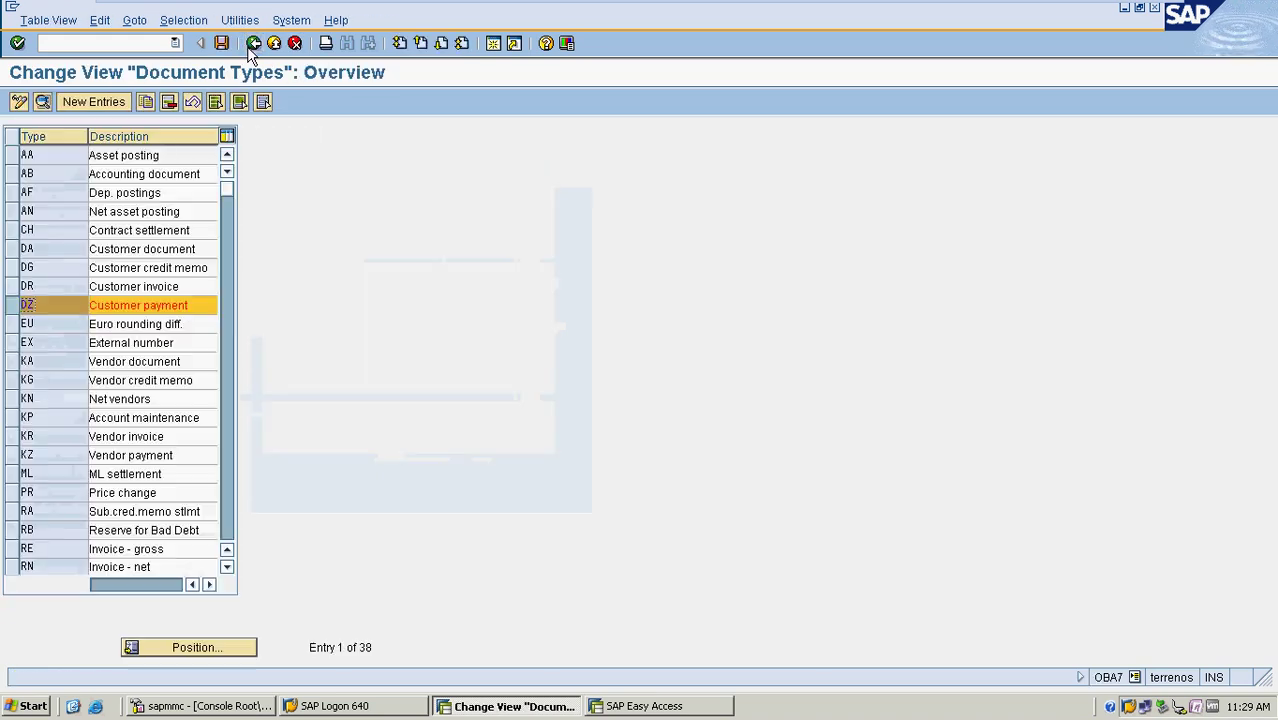
{"action": "left_click", "coordinate": [14, 309]}
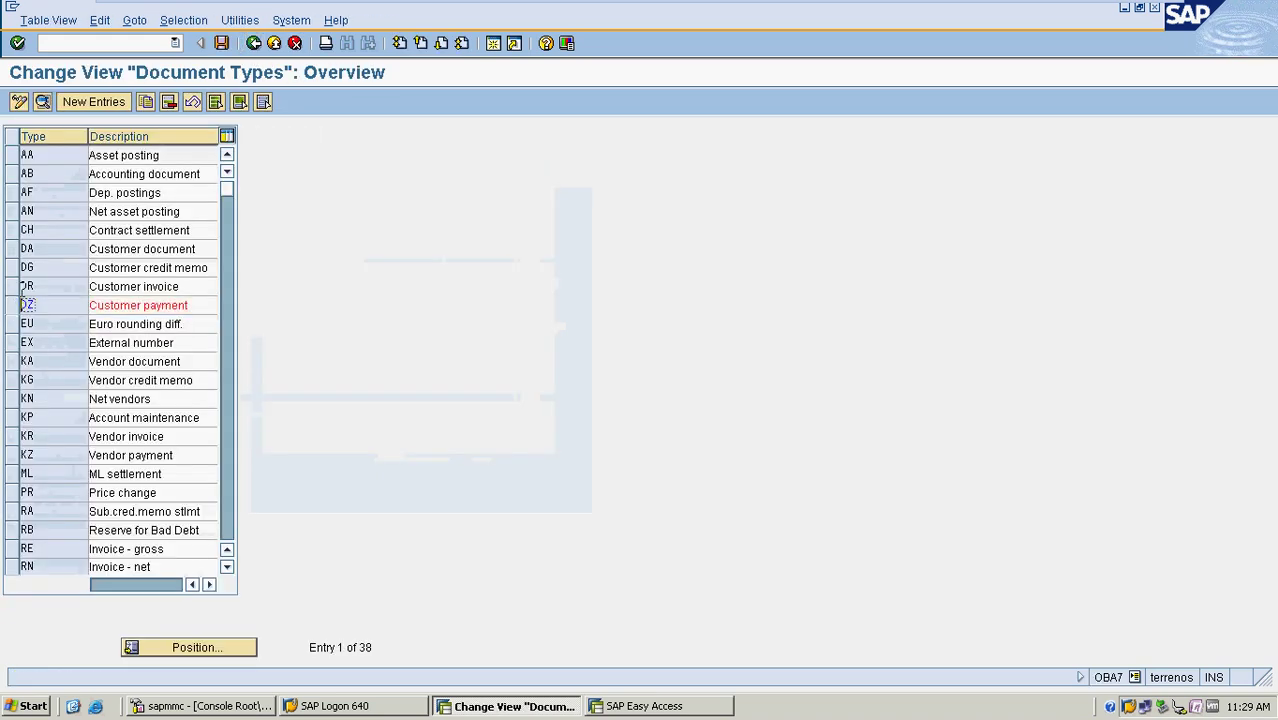
{"action": "left_click", "coordinate": [14, 288]}
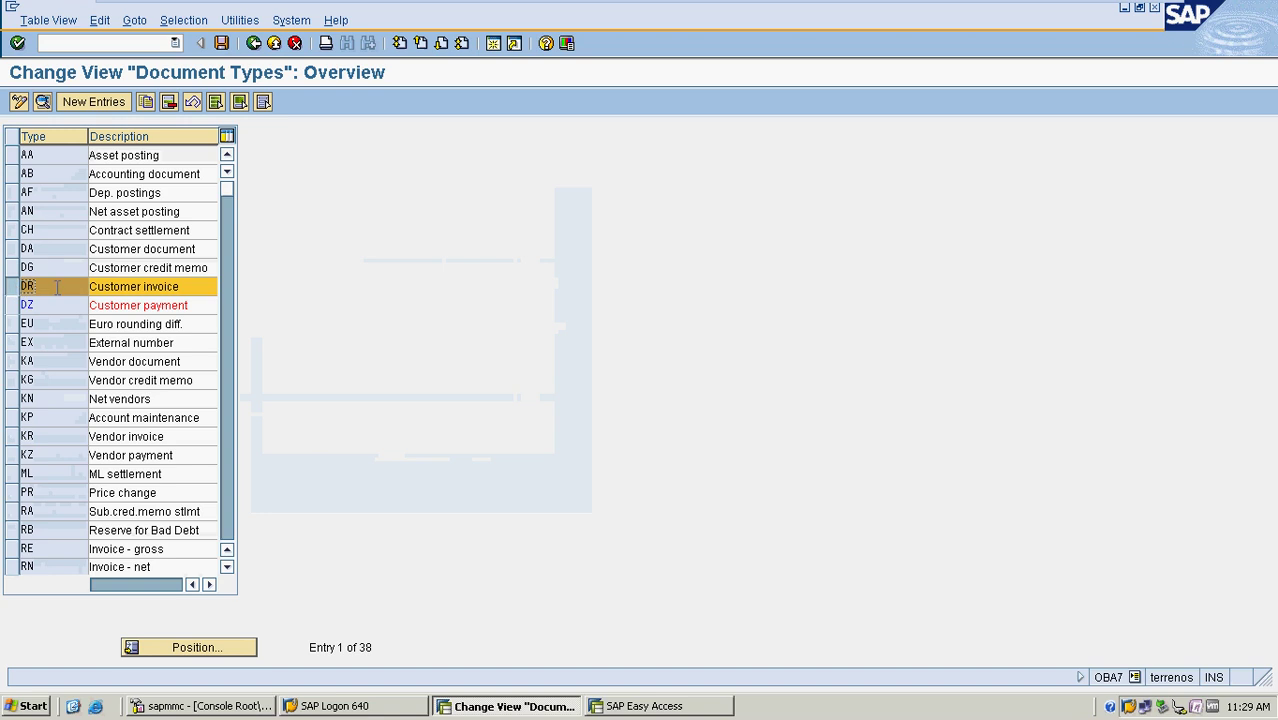
{"action": "left_click", "coordinate": [45, 103]}
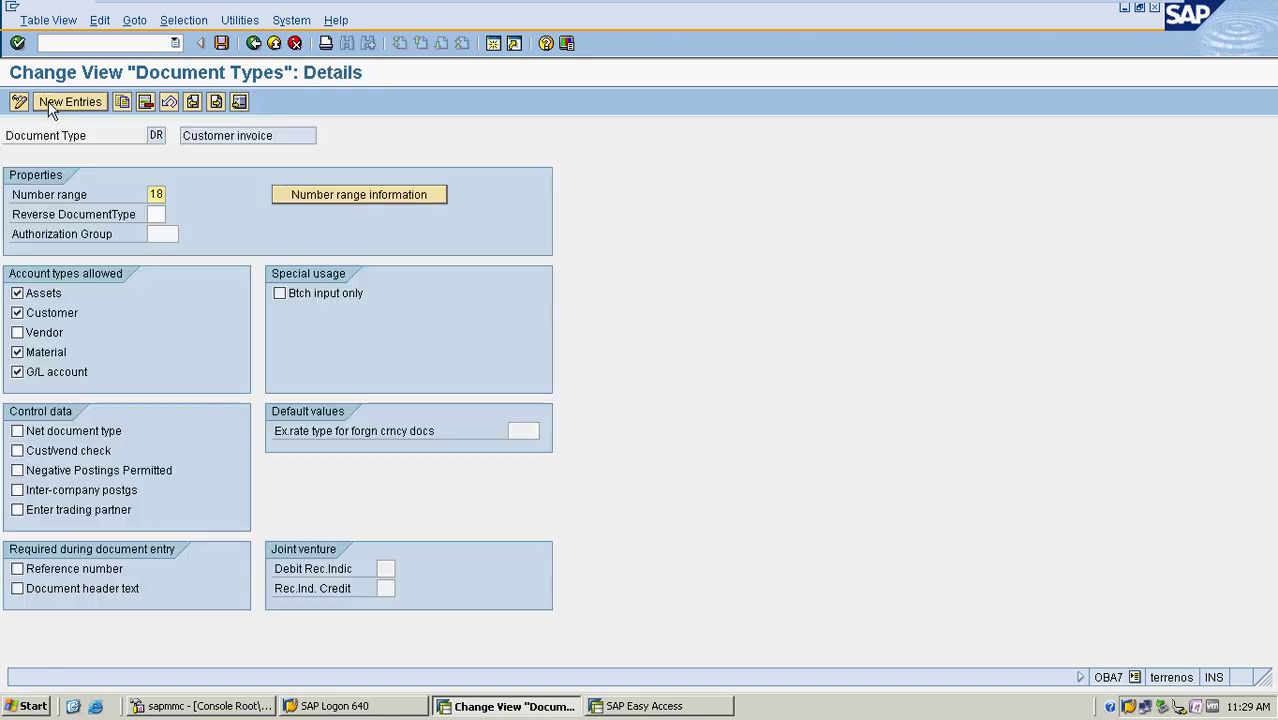
{"action": "left_click", "coordinate": [361, 198]}
{"action": "left_click", "coordinate": [158, 136]}
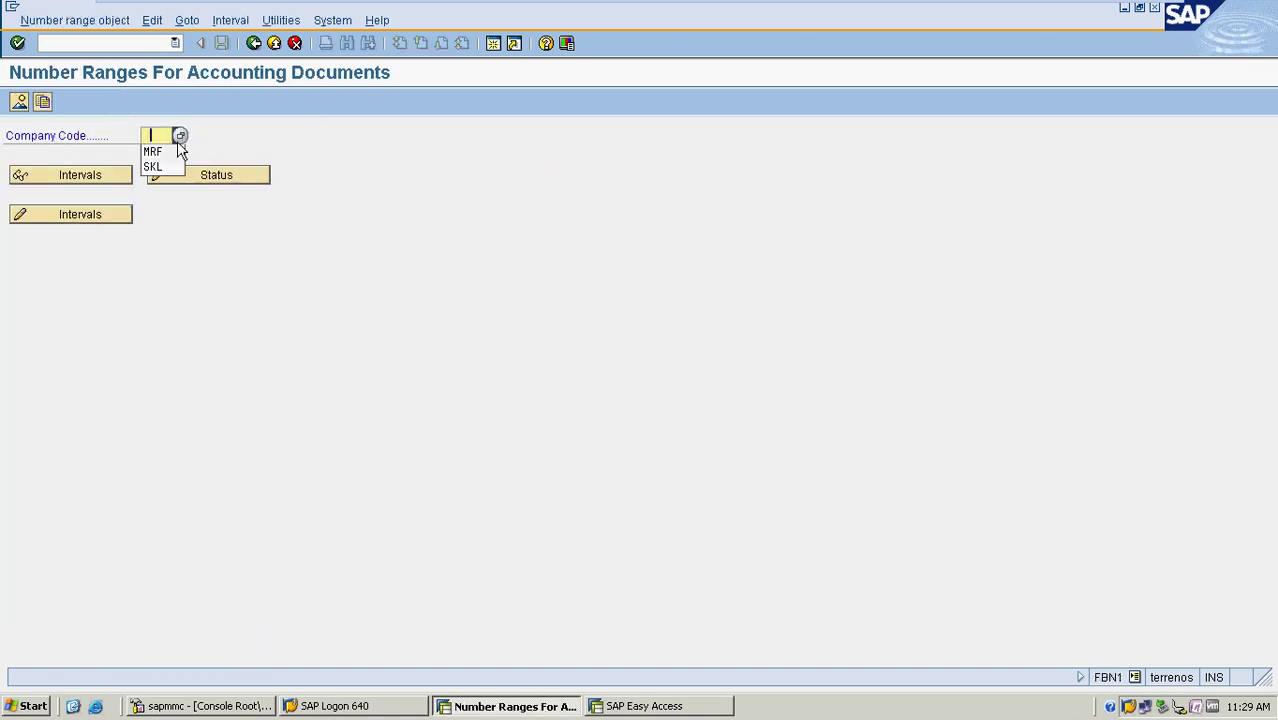
{"action": "left_click", "coordinate": [157, 151]}
{"action": "left_click", "coordinate": [111, 218]}
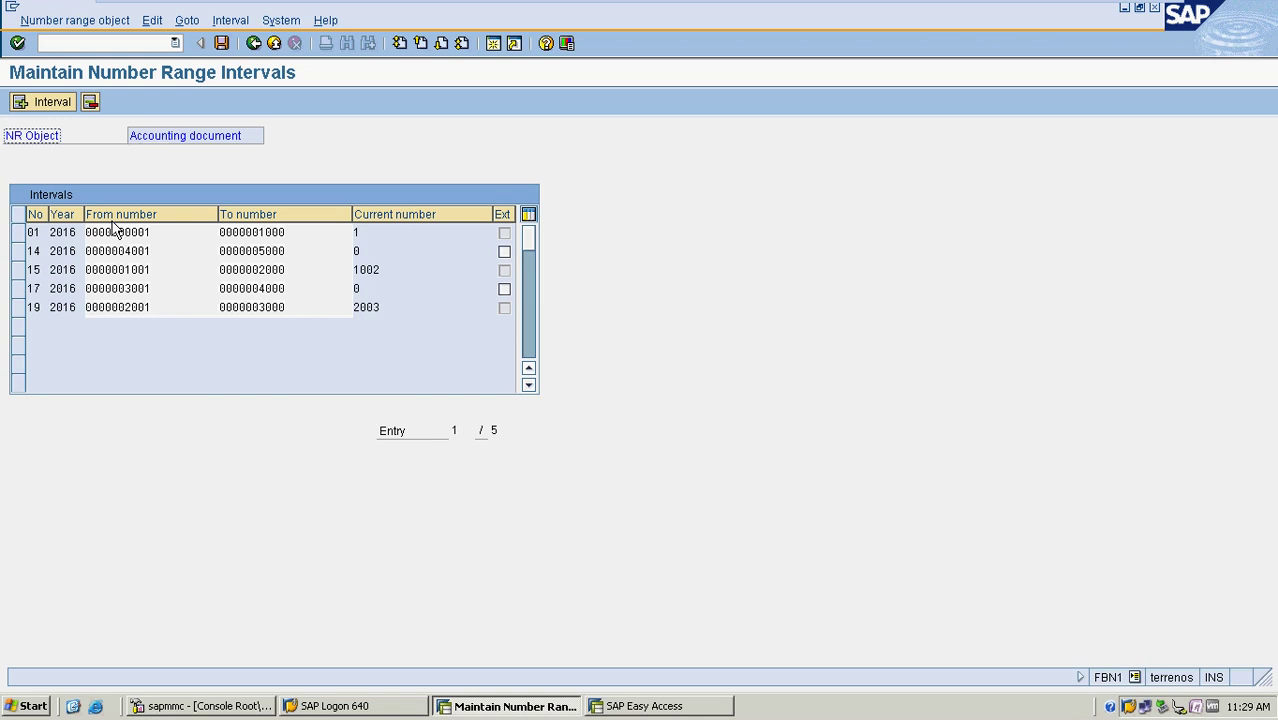
Start a new interval with year 2016, clearing a year mistakenly typed into To number
{"action": "left_click", "coordinate": [44, 102]}
{"action": "key", "text": "Tab"}
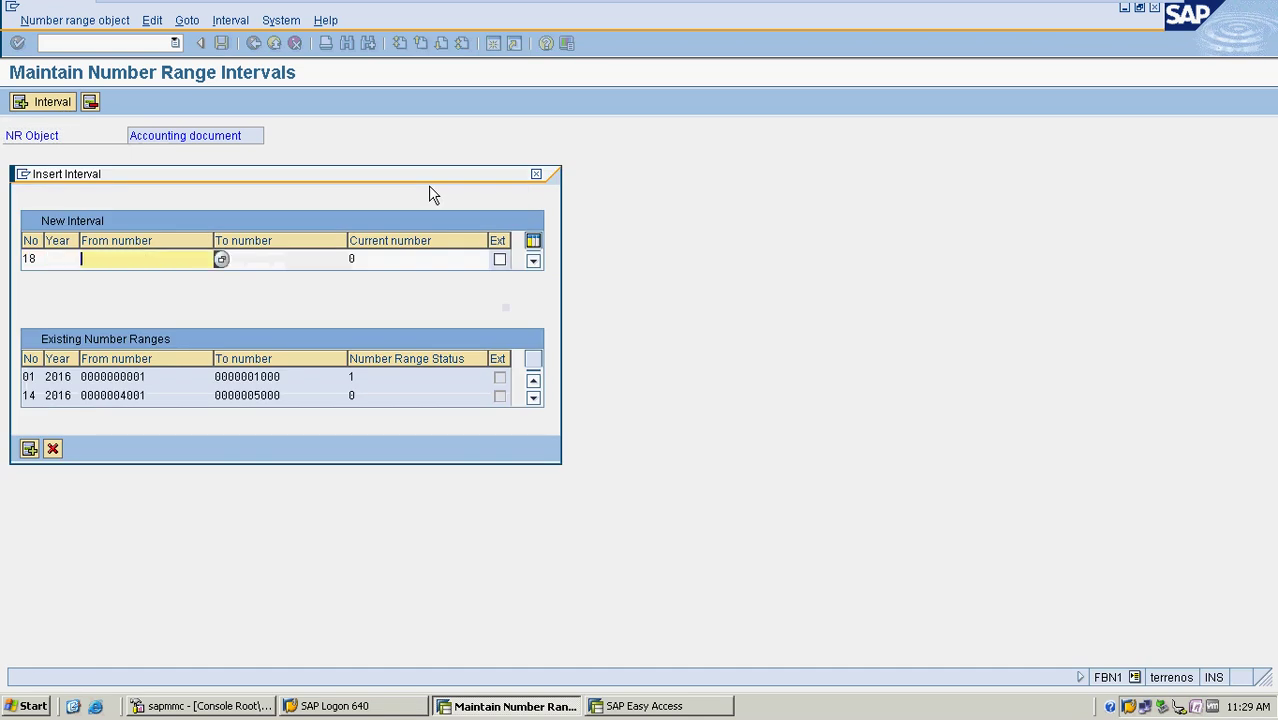
{"action": "key", "text": "Tab"}
{"action": "type", "text": "2016"}
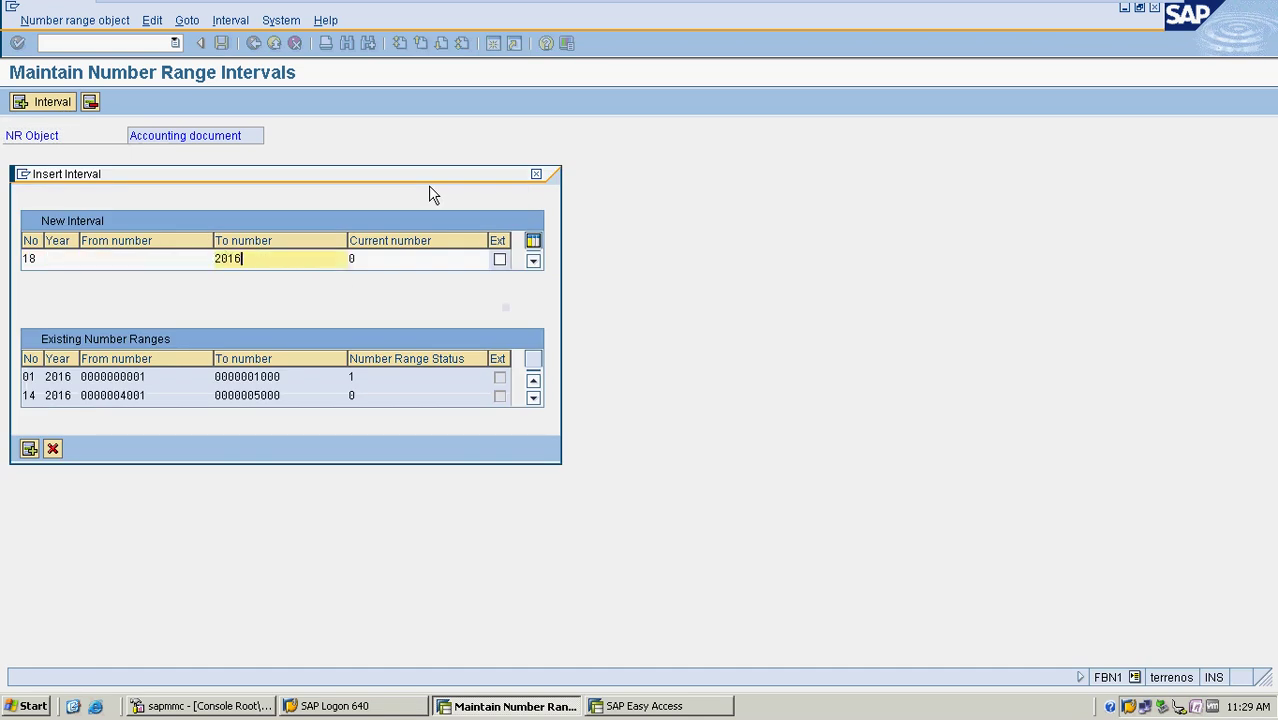
{"action": "key", "text": "BackSpace"}
{"action": "key", "text": "BackSpace"}
{"action": "key", "text": "BackSpace"}
{"action": "key", "text": "Tab"}
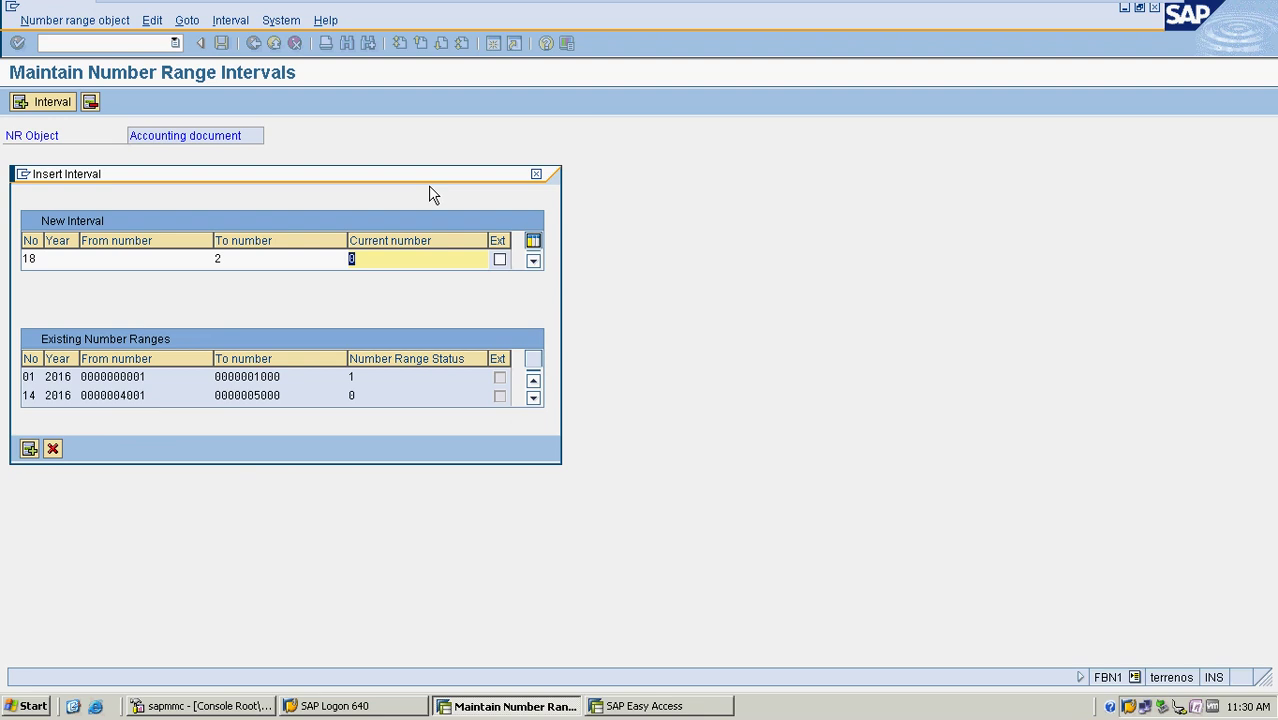
{"action": "key", "text": "Tab"}
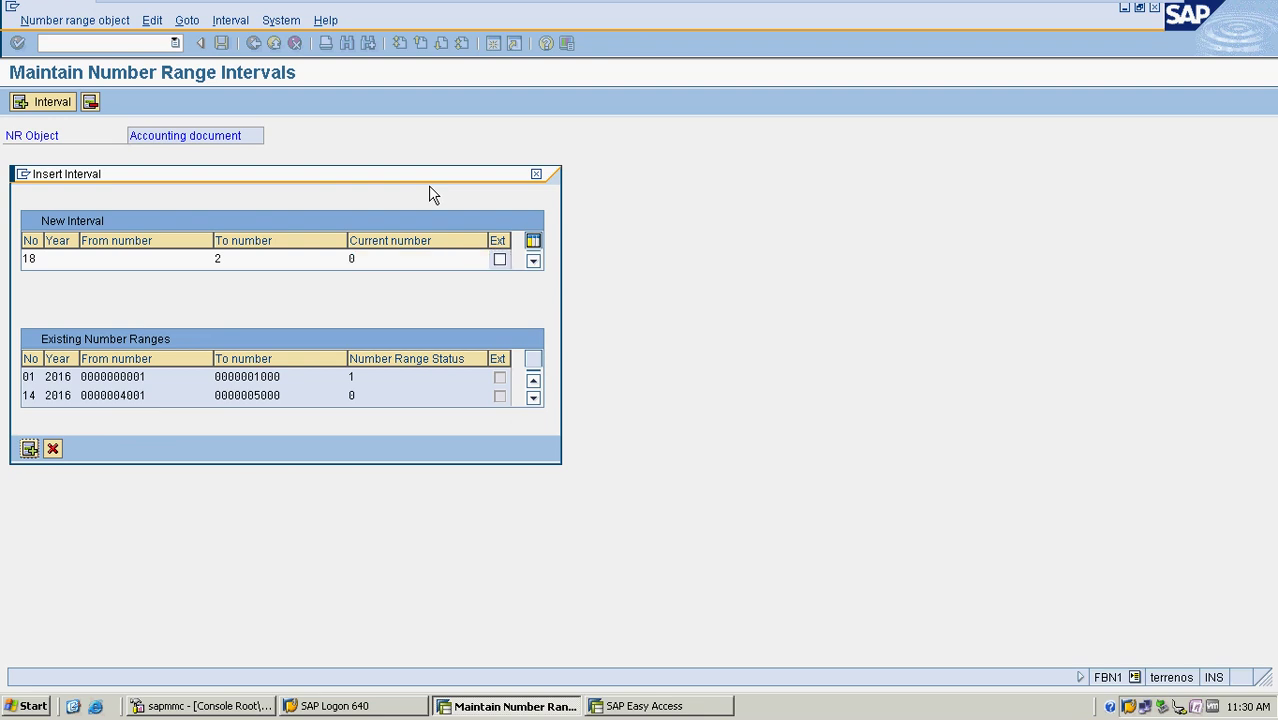
{"action": "left_click", "coordinate": [251, 260]}
{"action": "key", "text": "BackSpace"}
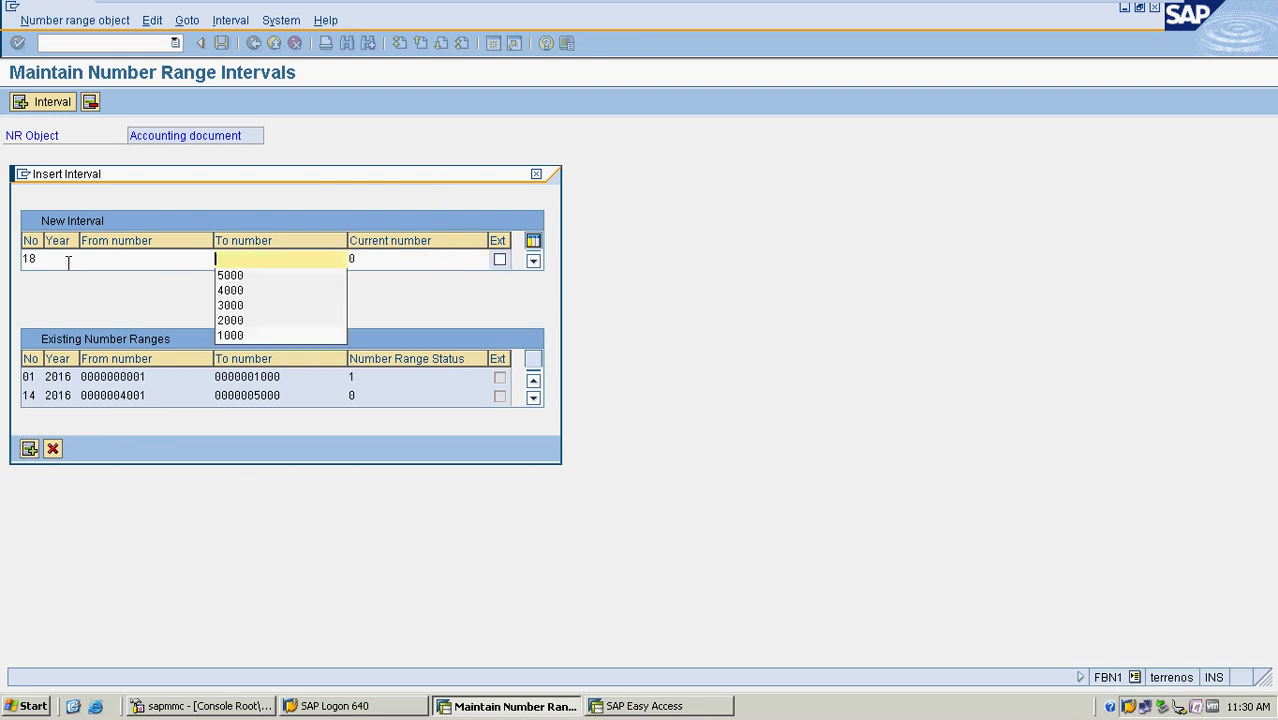
{"action": "left_click", "coordinate": [52, 259]}
{"action": "type", "text": "2016"}
{"action": "key", "text": "Tab"}
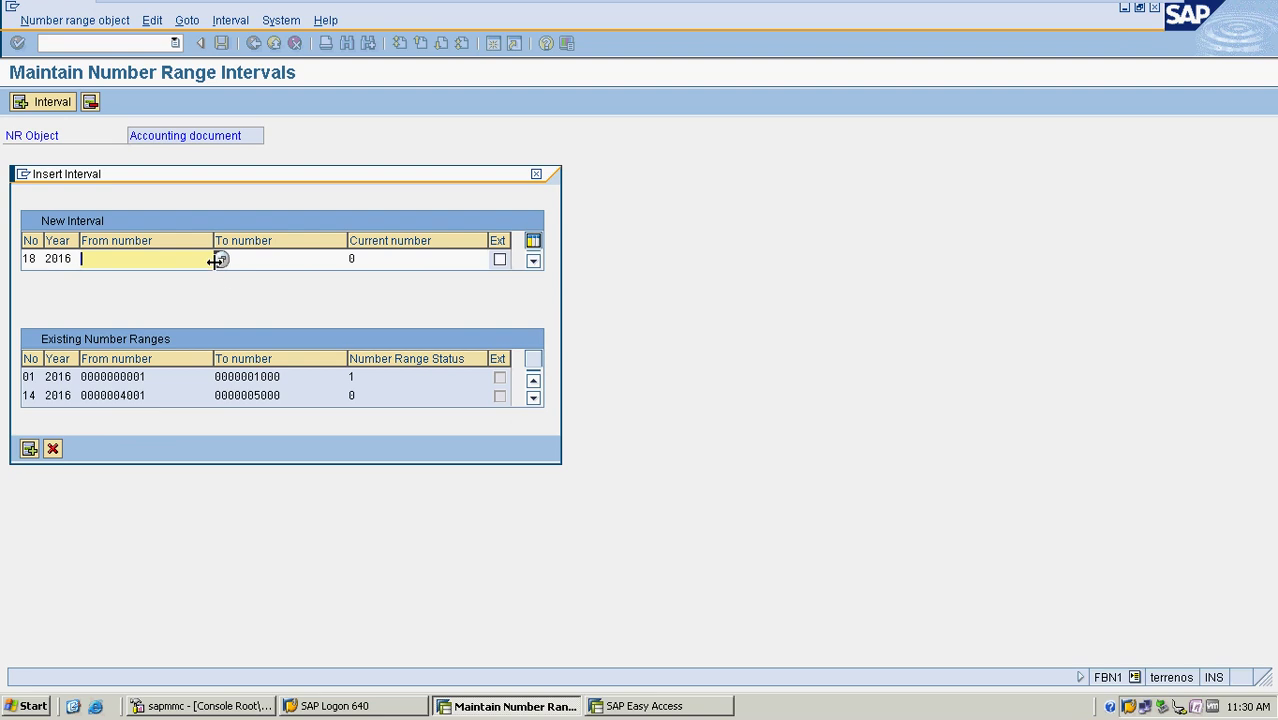
Take the free interval starting at 5001 and end interval 18 at 6000
{"action": "left_click", "coordinate": [220, 260]}
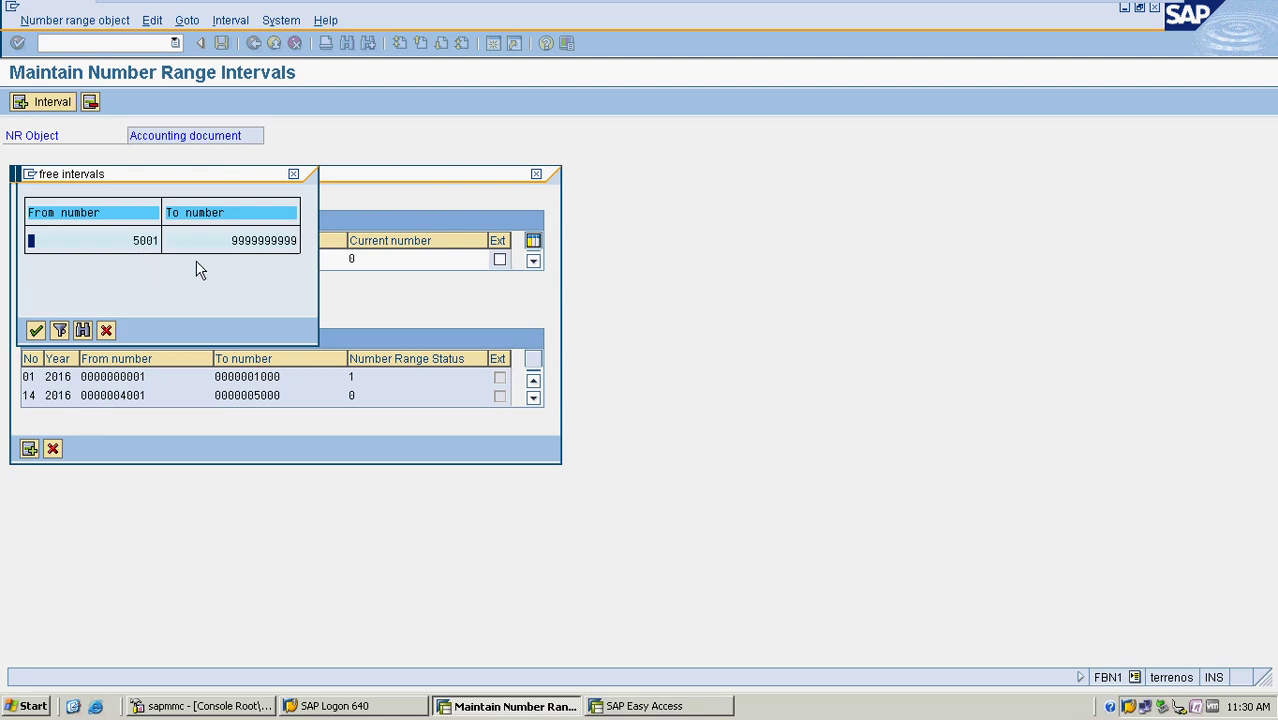
{"action": "double_click", "coordinate": [145, 243]}
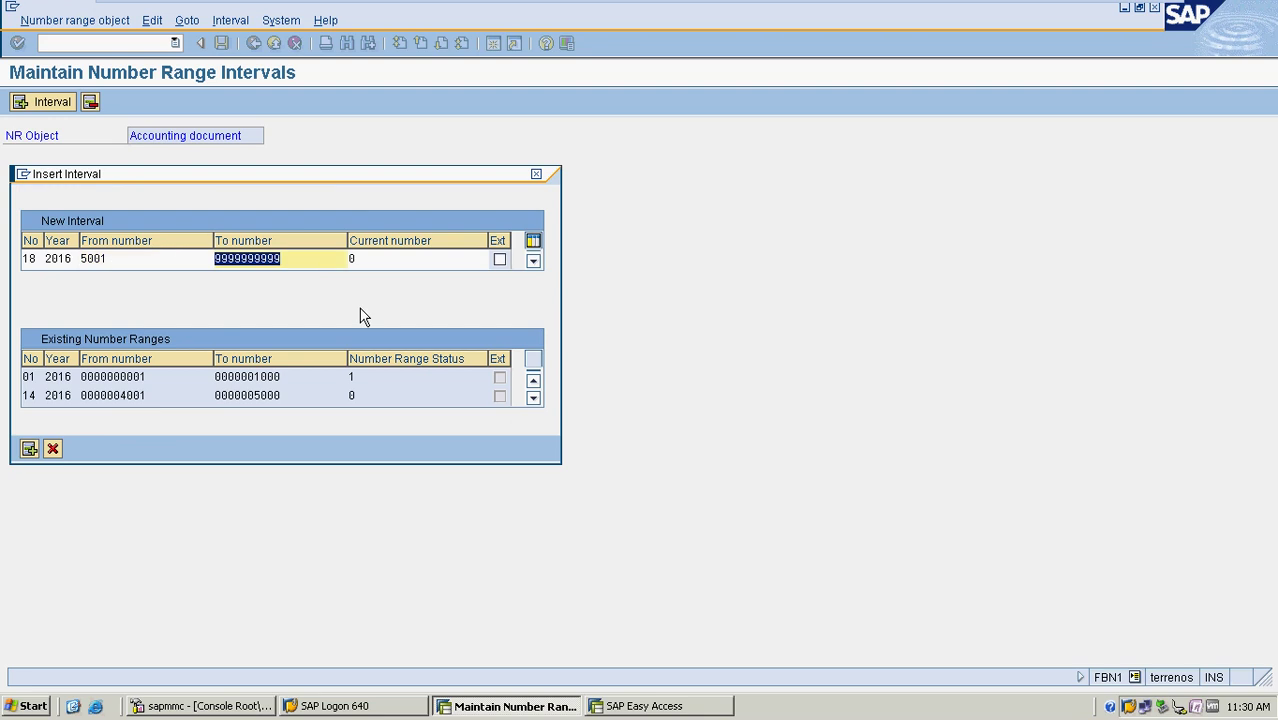
{"action": "type", "text": "6000"}
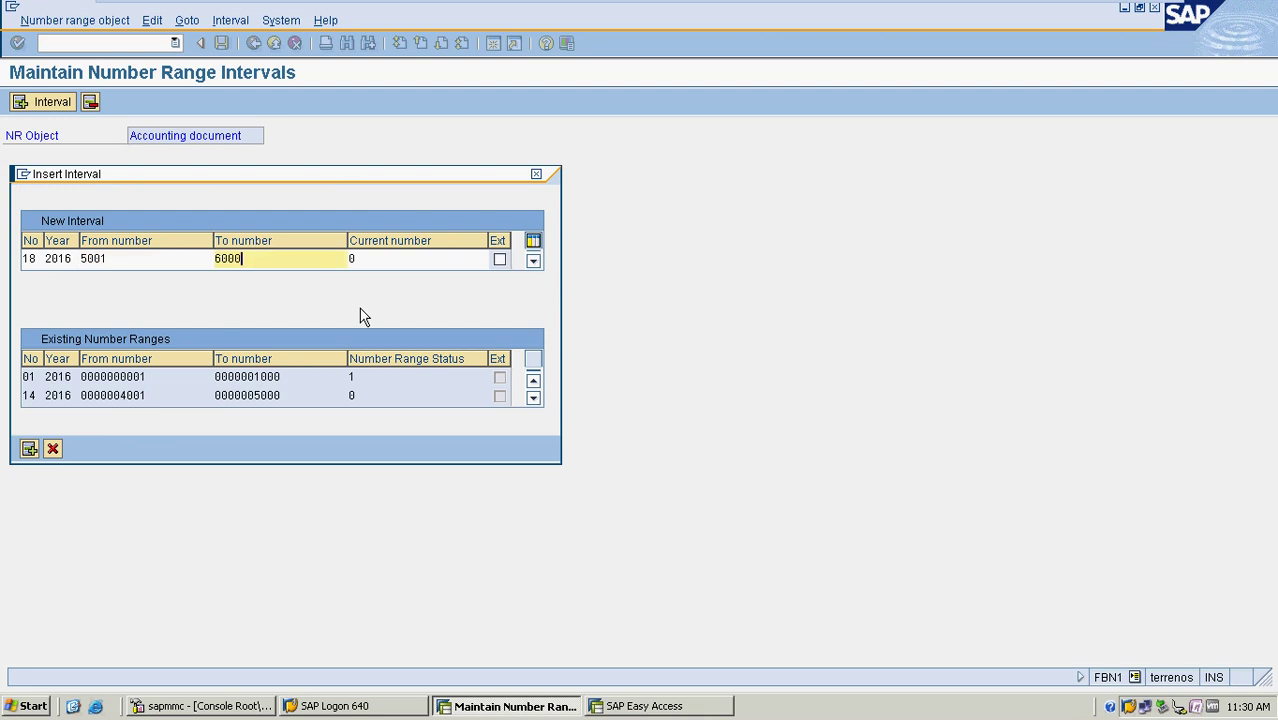
{"action": "key", "text": "Return"}
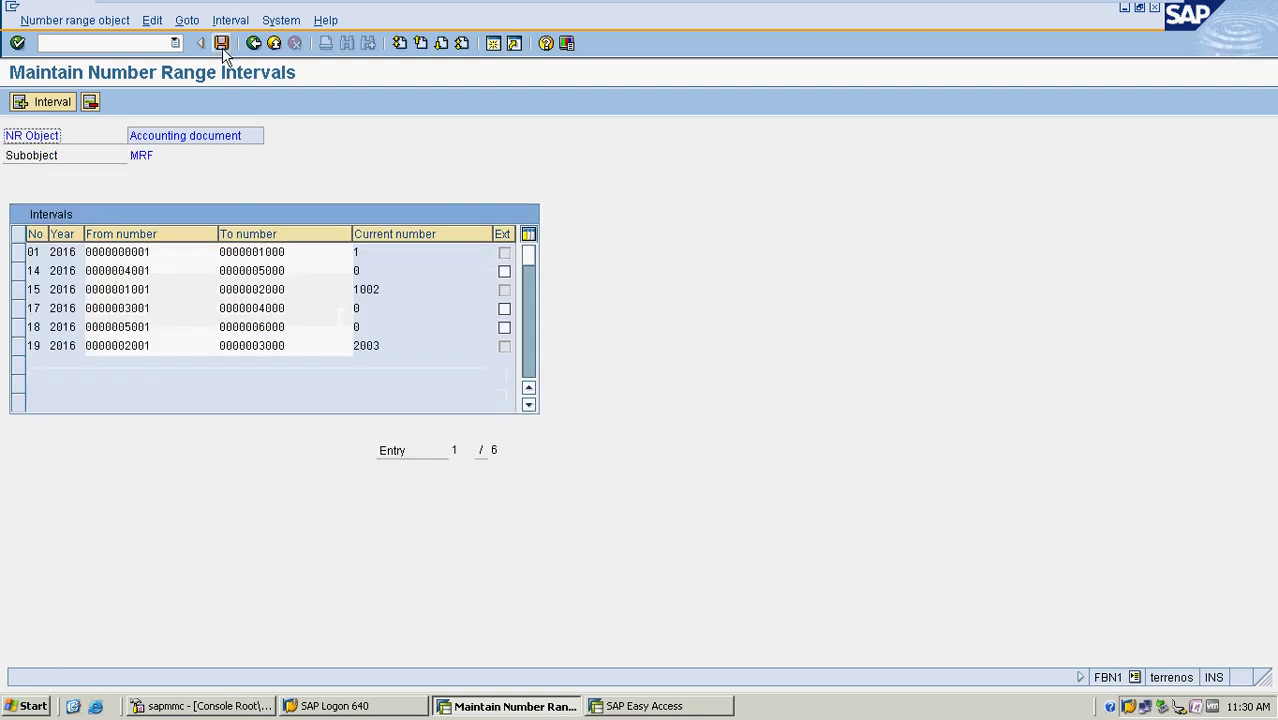
Save interval 18, acknowledge the transport notice, and leave interval maintenance
{"action": "left_click", "coordinate": [222, 45]}
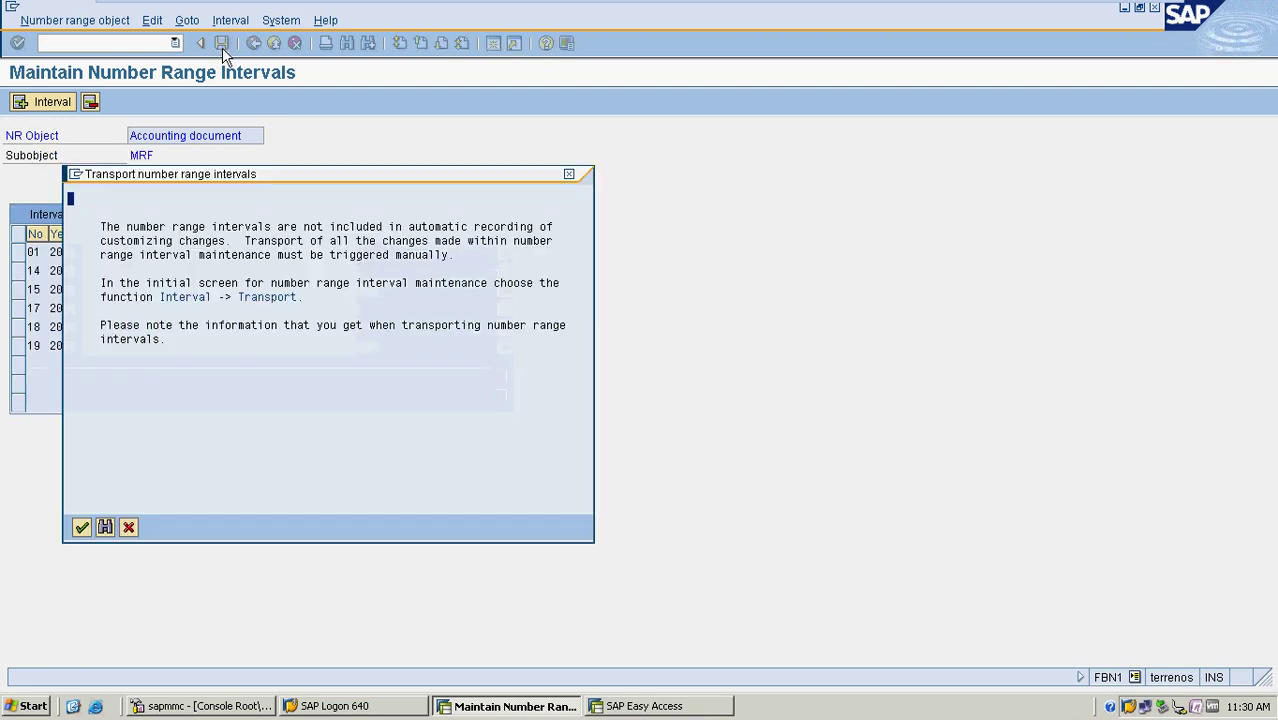
{"action": "left_click", "coordinate": [81, 527]}
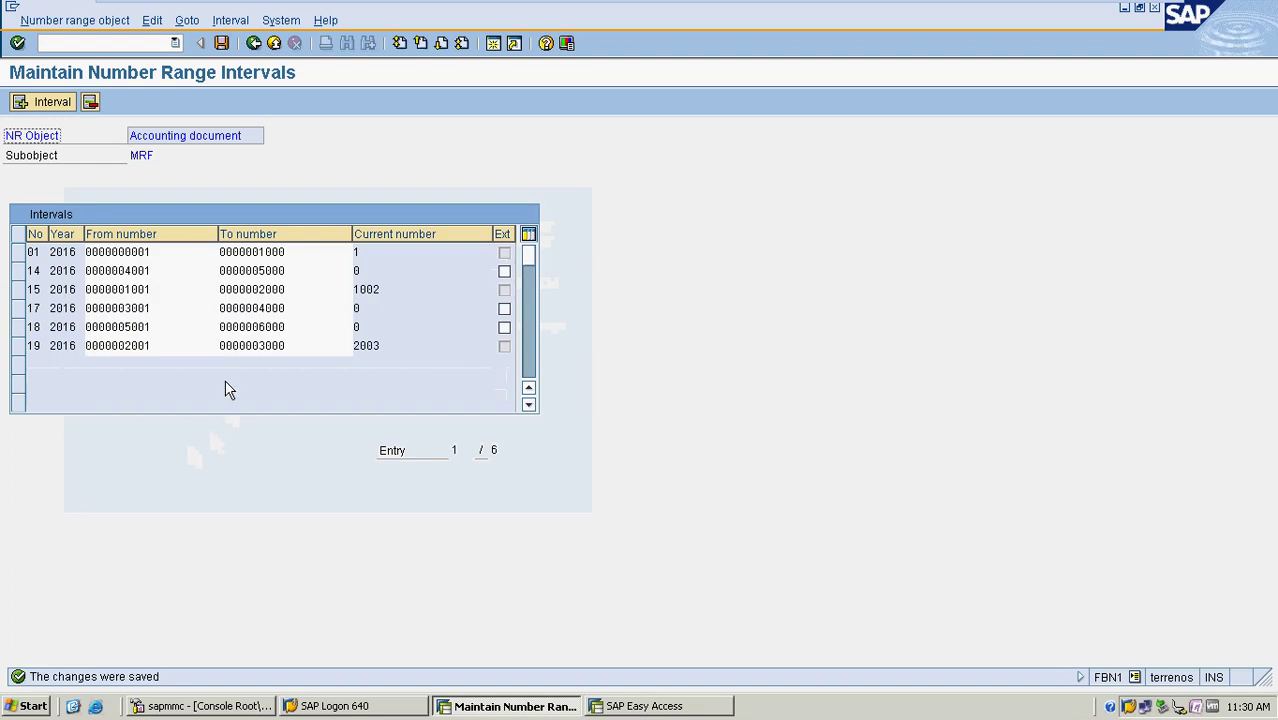
{"action": "left_click", "coordinate": [252, 45]}
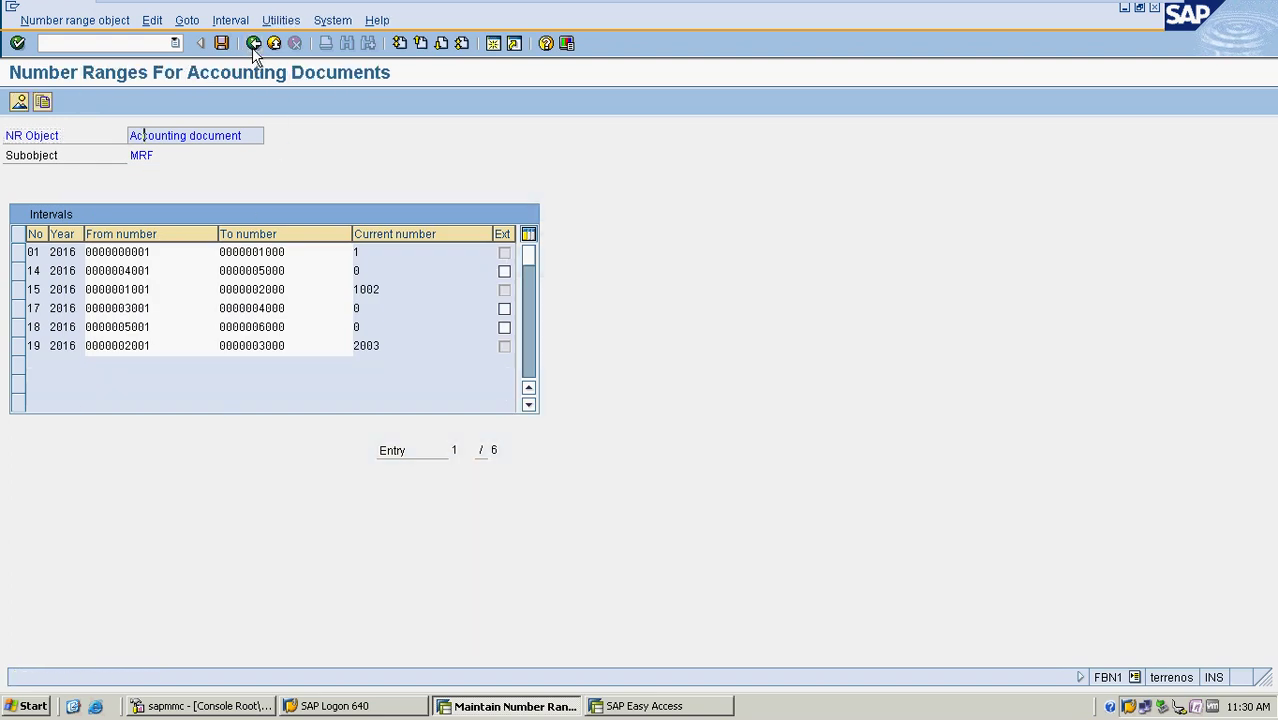
Back out to the Document Types list and show the details of DA Customer document
{"action": "left_click", "coordinate": [253, 45]}
{"action": "left_click", "coordinate": [253, 45]}
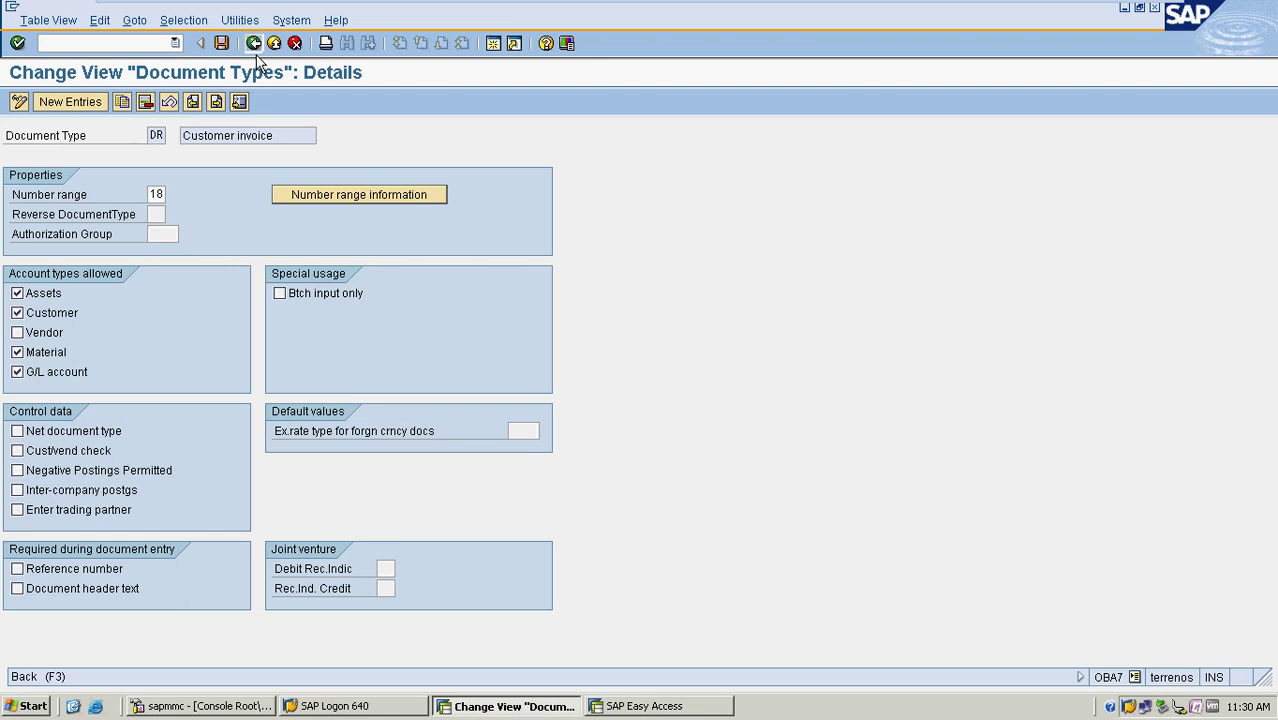
{"action": "left_click", "coordinate": [253, 45]}
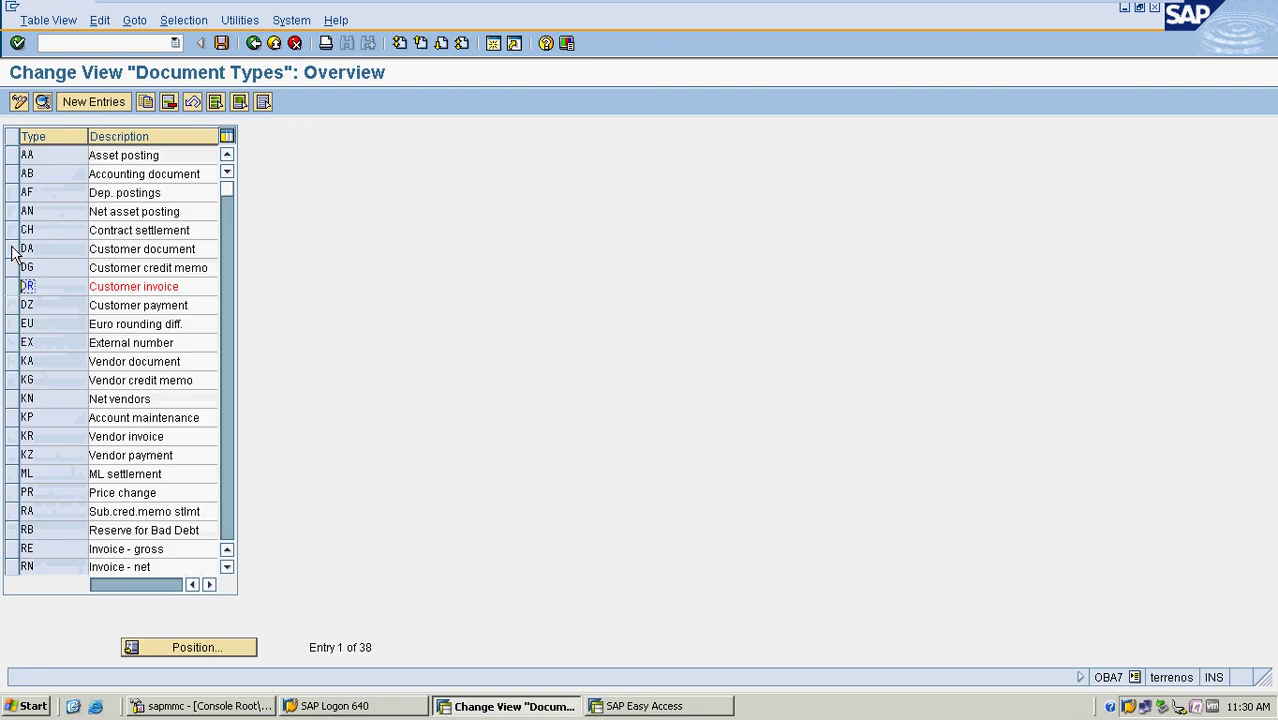
{"action": "left_click", "coordinate": [12, 249]}
{"action": "left_click", "coordinate": [42, 102]}
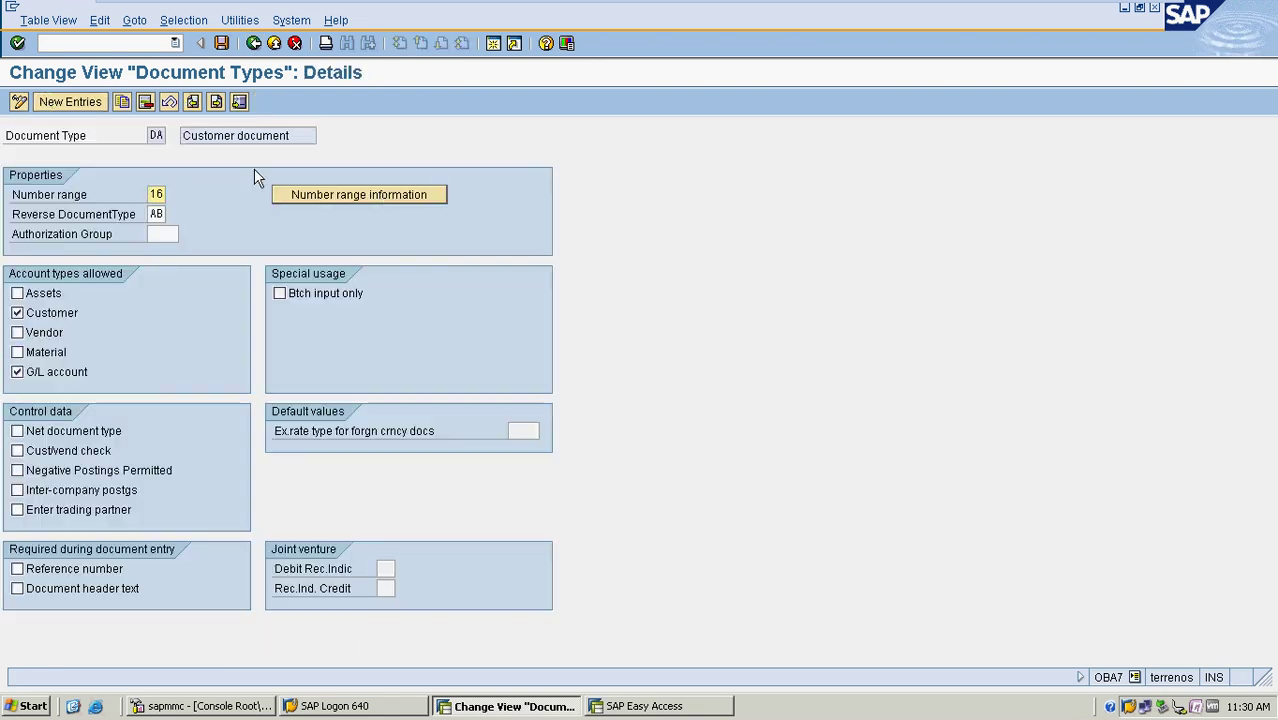
Open the number range intervals for company code MRF in change mode
{"action": "left_click", "coordinate": [384, 196]}
{"action": "left_click", "coordinate": [158, 135]}
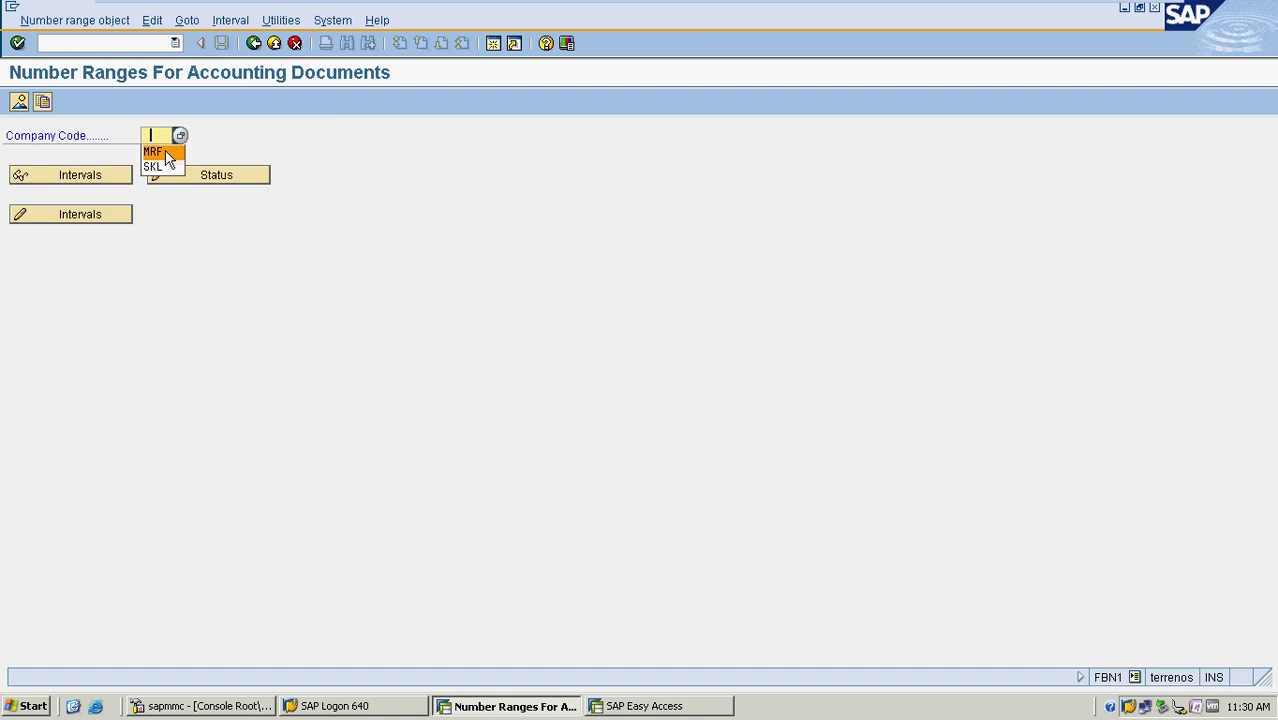
{"action": "left_click", "coordinate": [165, 153]}
{"action": "left_click", "coordinate": [95, 214]}
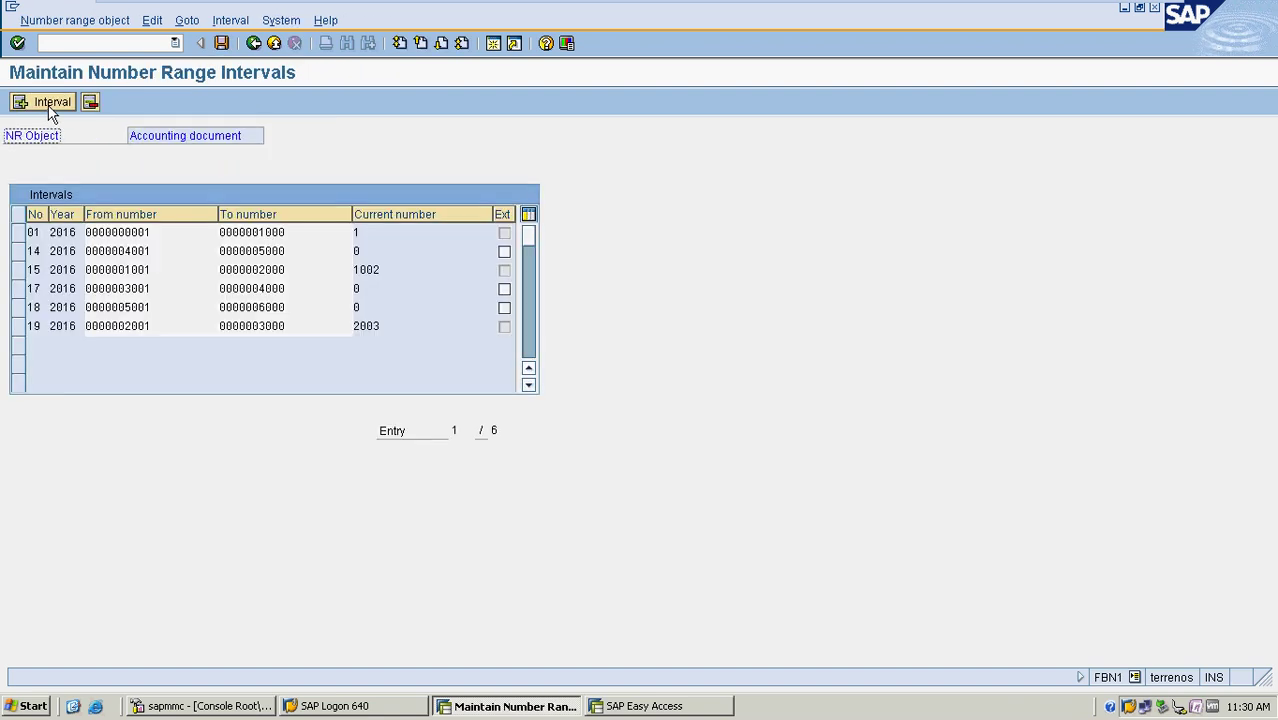
Insert interval 16 for 2016 from 6001 to 7000 and save it
{"action": "left_click", "coordinate": [50, 108]}
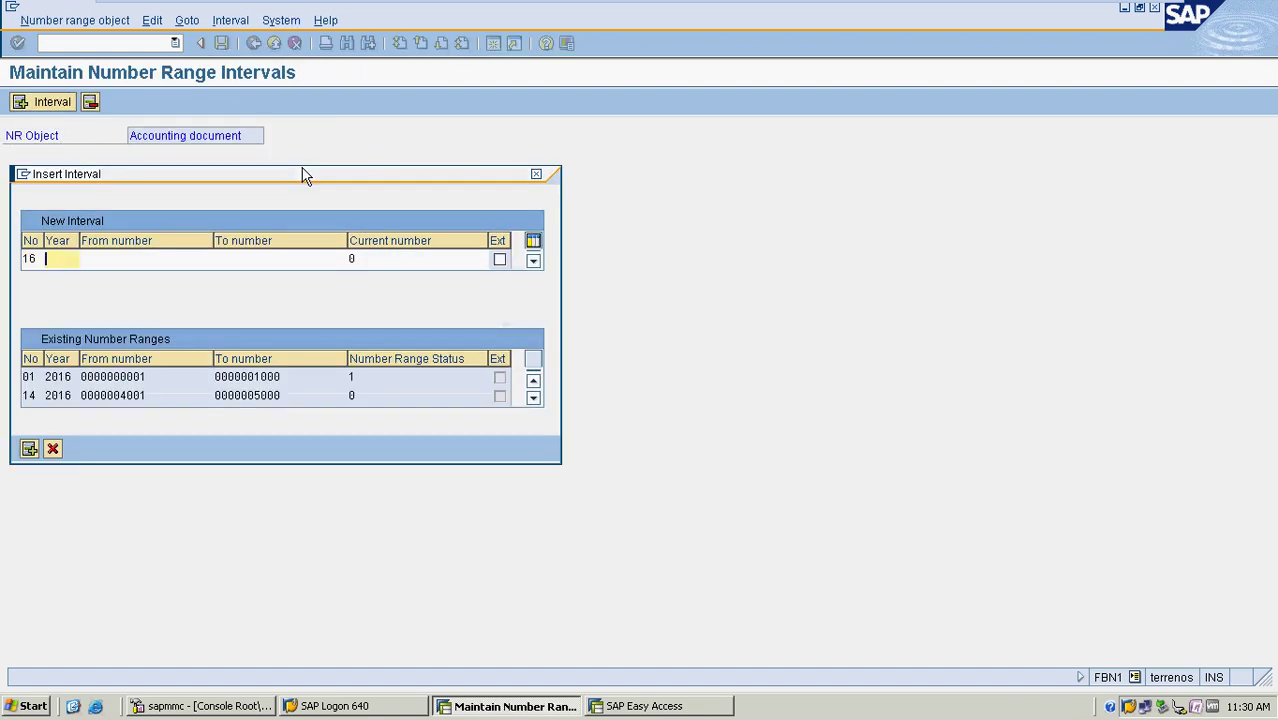
{"action": "type", "text": "2016"}
{"action": "key", "text": "Tab"}
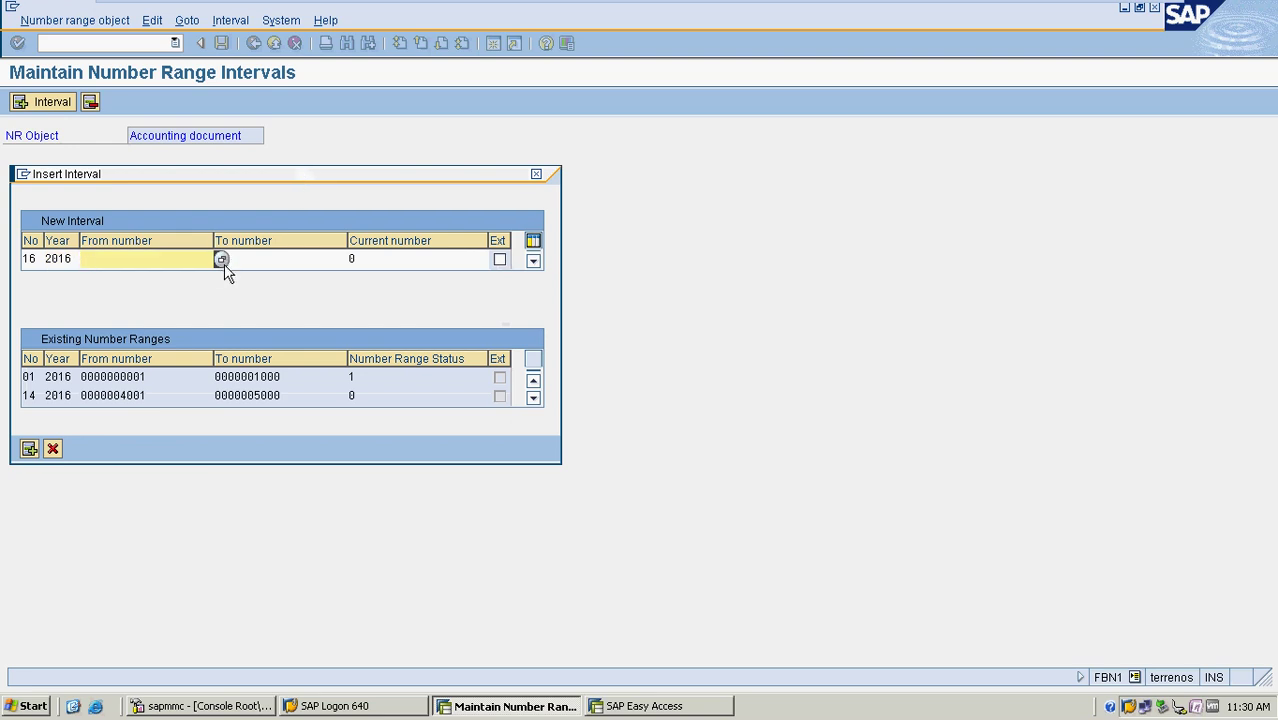
{"action": "left_click", "coordinate": [222, 261]}
{"action": "left_click", "coordinate": [130, 240]}
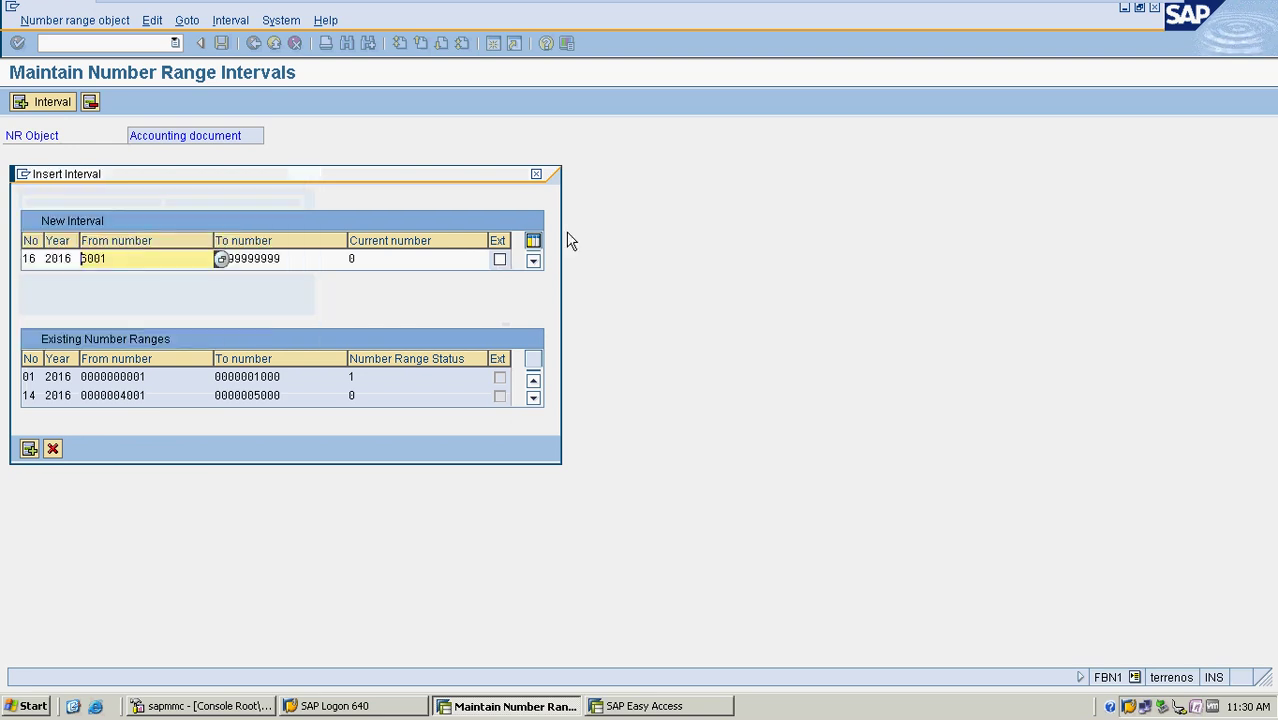
{"action": "type", "text": "6"}
{"action": "key", "text": "Tab"}
{"action": "type", "text": "7000"}
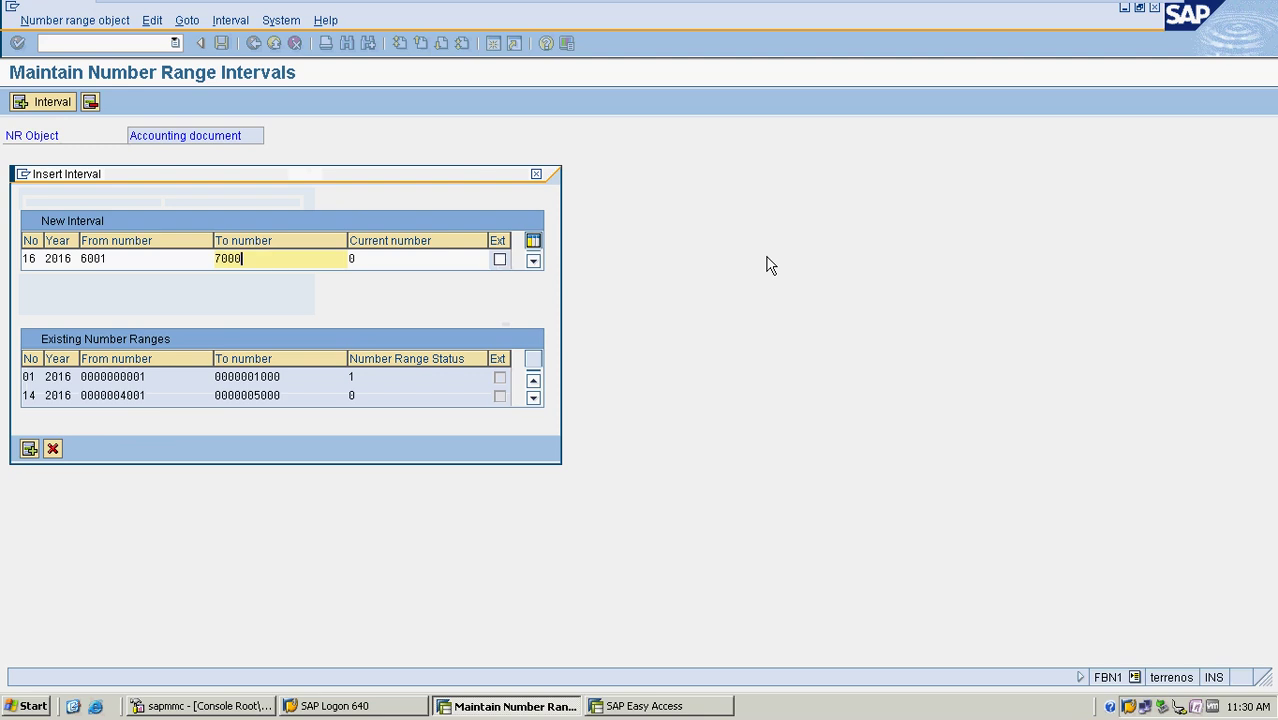
{"action": "key", "text": "Return"}
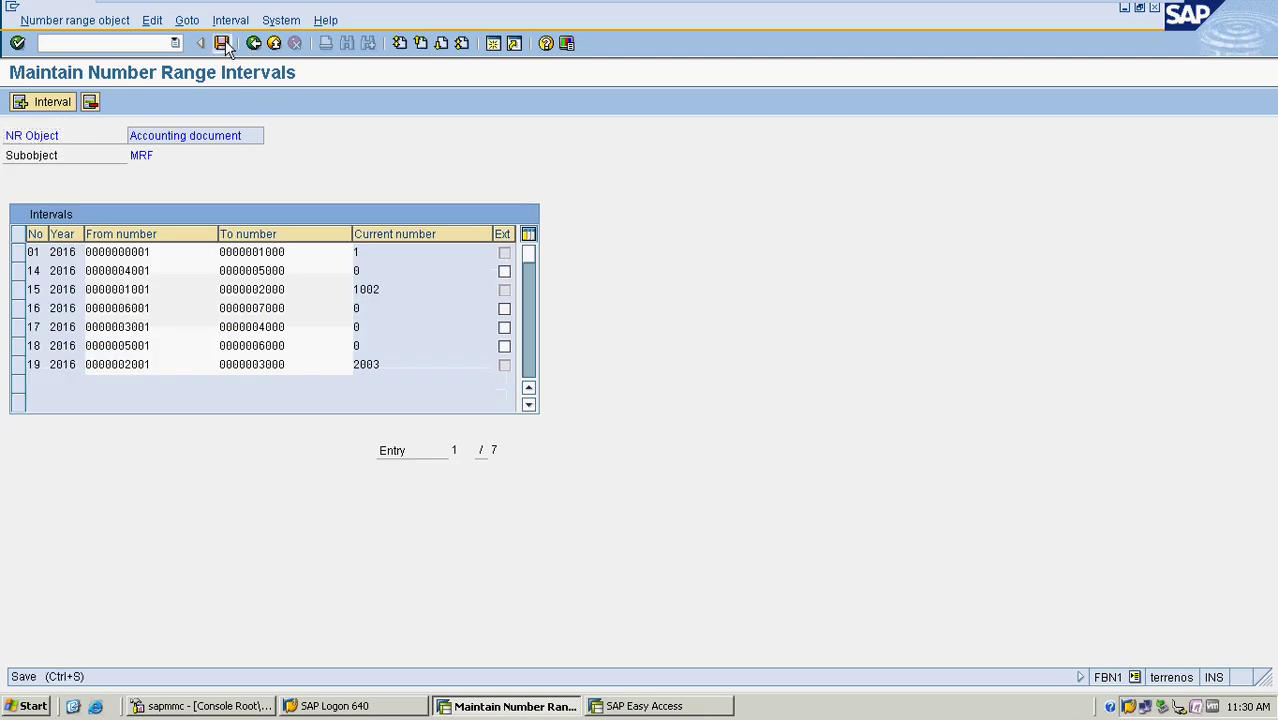
{"action": "left_click", "coordinate": [221, 43]}
{"action": "left_click", "coordinate": [83, 527]}
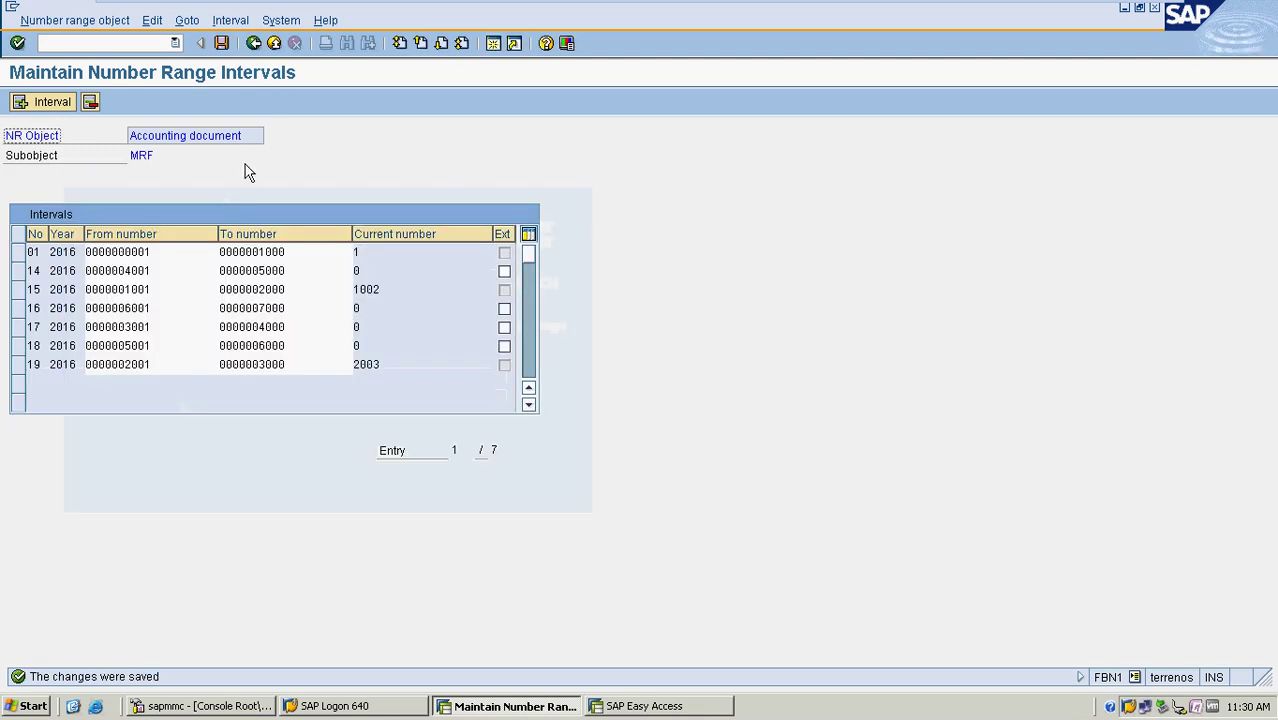
Return to SAP Easy Access and start transaction FD01 to create a customer
{"action": "left_click", "coordinate": [250, 46]}
{"action": "left_click", "coordinate": [250, 46]}
{"action": "left_click", "coordinate": [252, 43]}
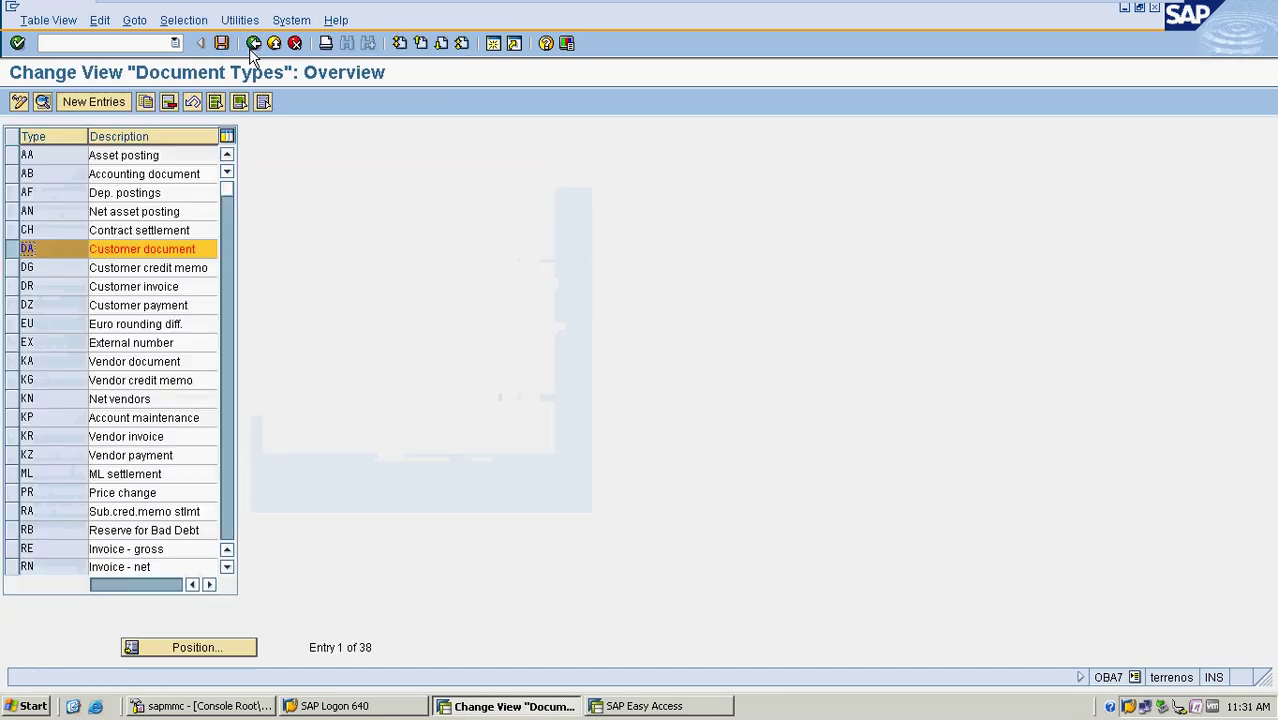
{"action": "left_click", "coordinate": [252, 43]}
{"action": "left_click", "coordinate": [65, 44]}
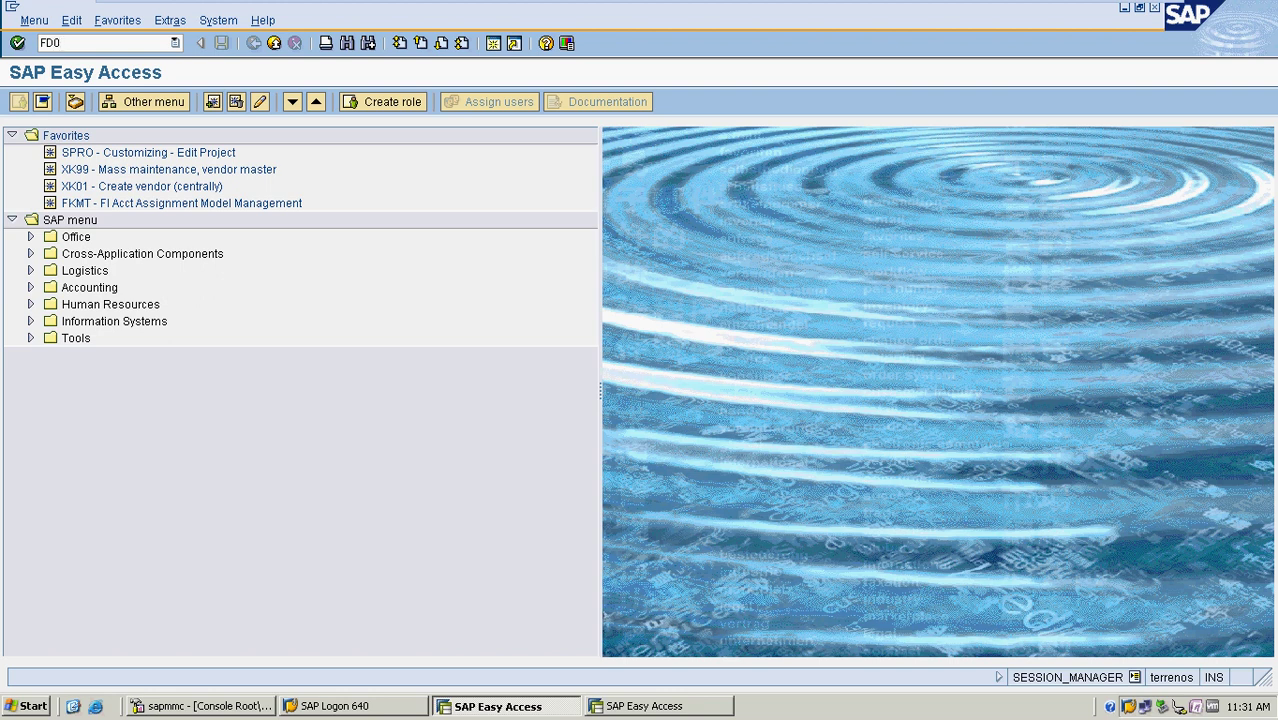
{"action": "key", "text": "Return"}
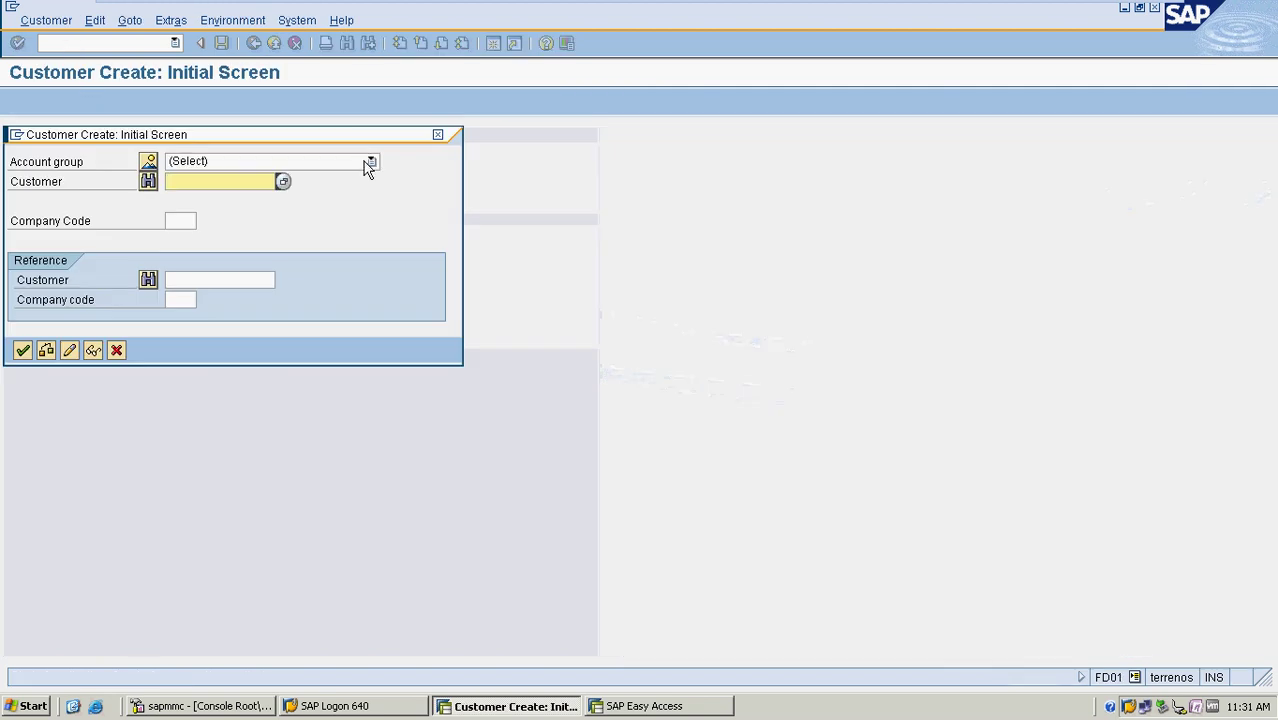
Browse the full Account group list, then close it without choosing a group
{"action": "left_click", "coordinate": [370, 162]}
{"action": "scroll", "coordinate": [322, 202], "scroll_direction": "down", "scroll_amount": 5}
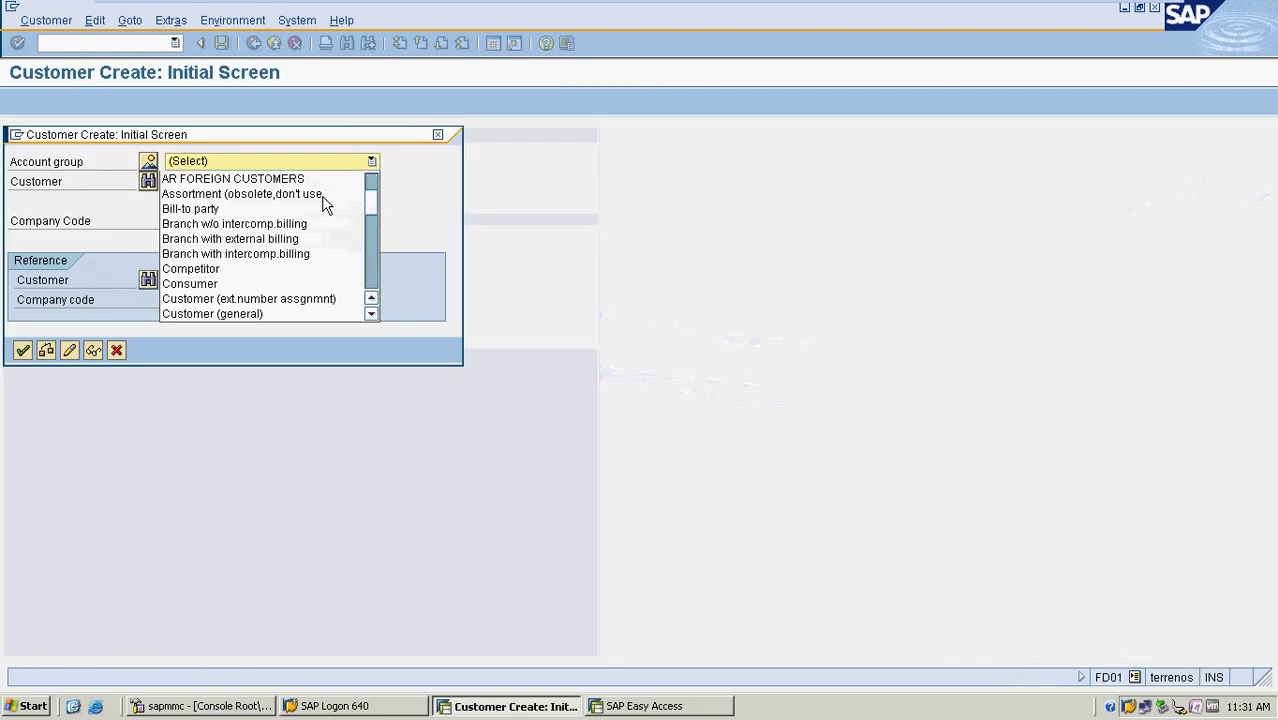
{"action": "scroll", "coordinate": [326, 202], "scroll_direction": "down", "scroll_amount": 3}
{"action": "scroll", "coordinate": [340, 205], "scroll_direction": "up", "scroll_amount": 3}
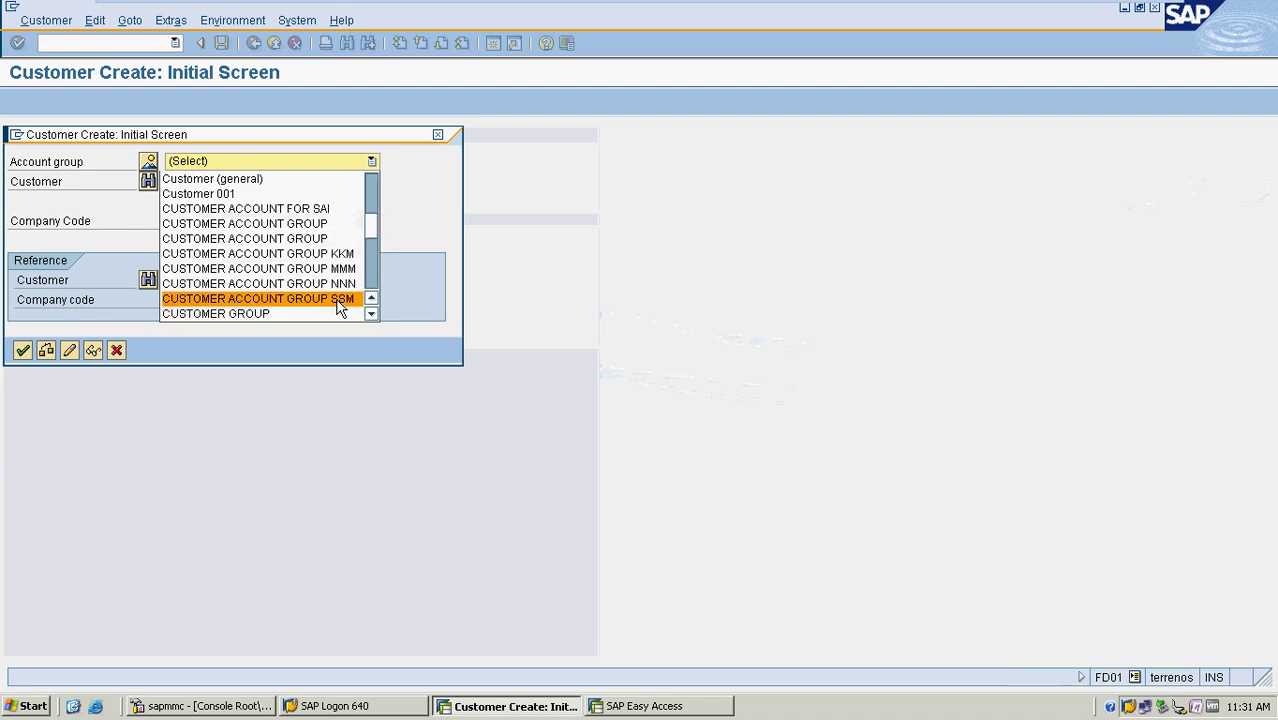
{"action": "scroll", "coordinate": [320, 280], "scroll_direction": "down", "scroll_amount": 3}
{"action": "scroll", "coordinate": [315, 280], "scroll_direction": "down", "scroll_amount": 3}
{"action": "scroll", "coordinate": [315, 298], "scroll_direction": "up", "scroll_amount": 5}
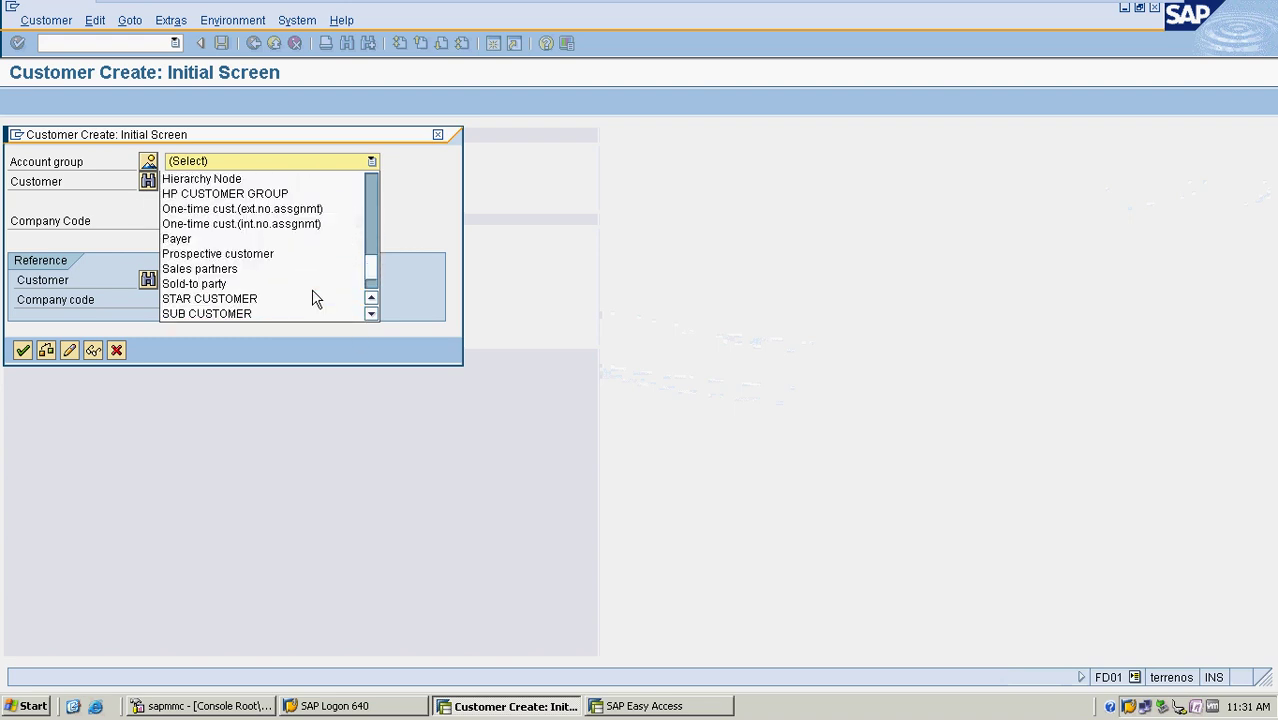
{"action": "scroll", "coordinate": [316, 297], "scroll_direction": "up", "scroll_amount": 8}
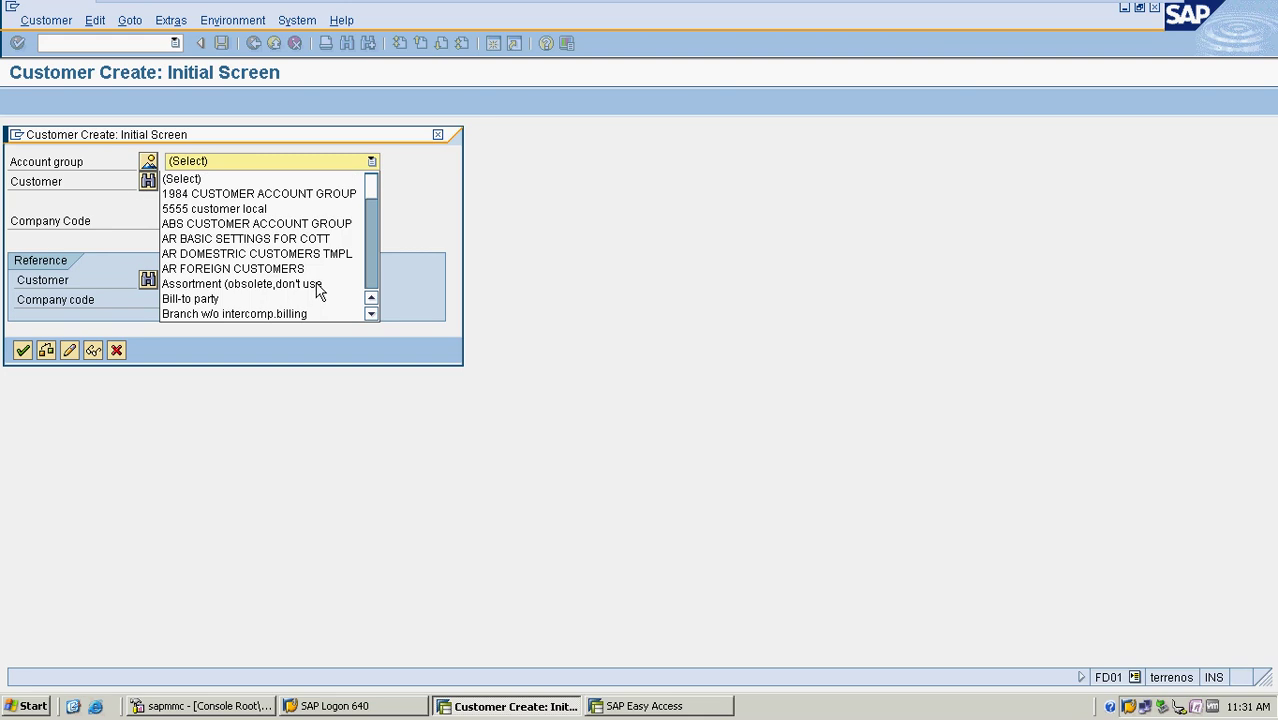
{"action": "scroll", "coordinate": [316, 270], "scroll_direction": "down", "scroll_amount": 3}
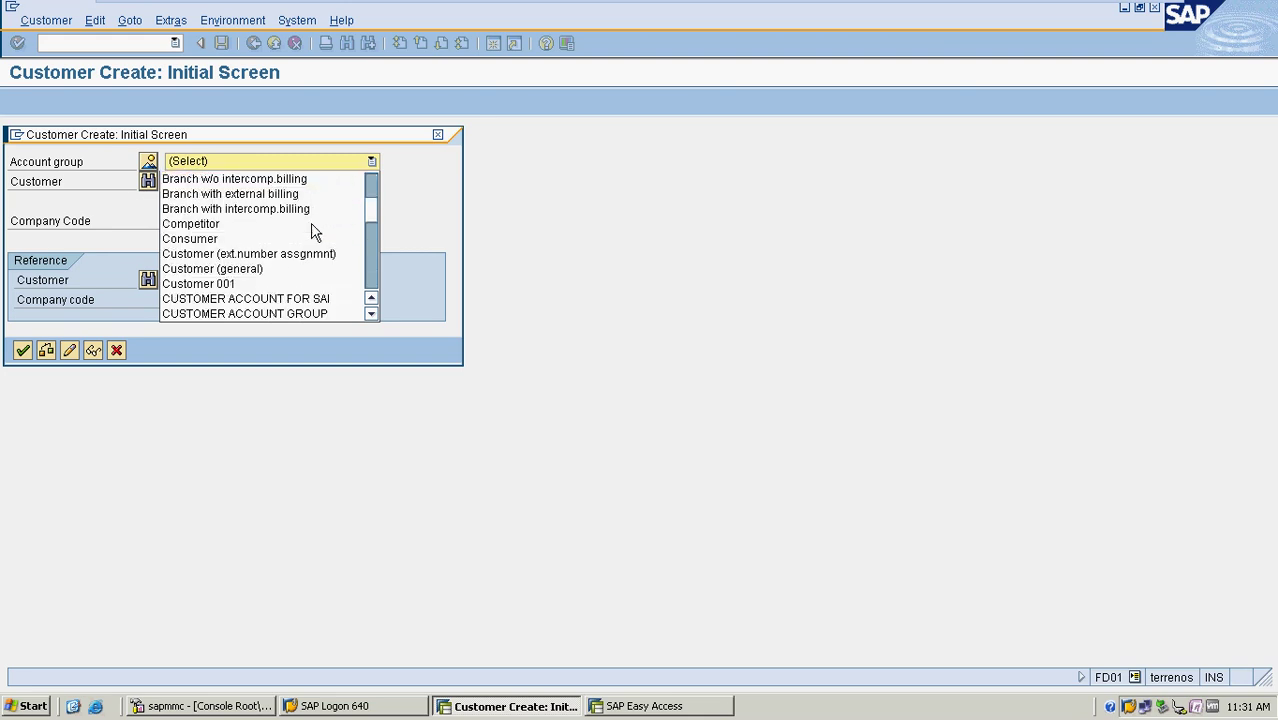
{"action": "scroll", "coordinate": [313, 232], "scroll_direction": "down", "scroll_amount": 2}
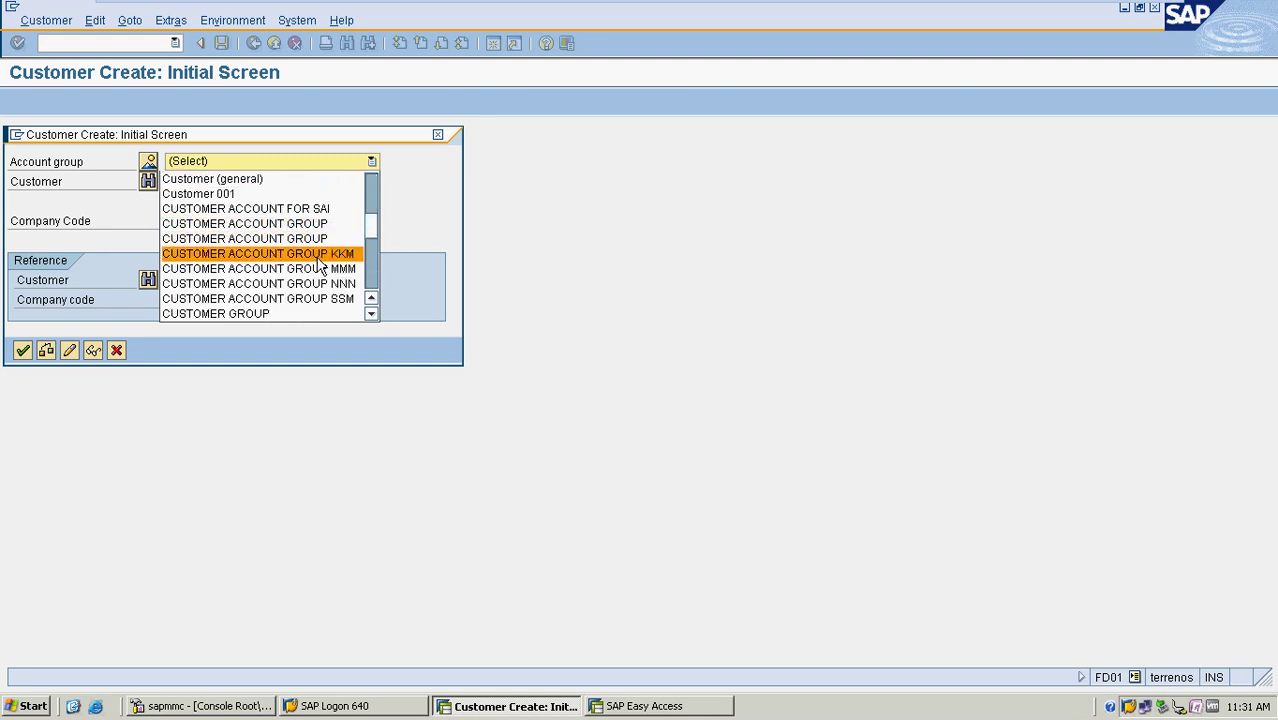
{"action": "scroll", "coordinate": [320, 265], "scroll_direction": "down", "scroll_amount": 2}
{"action": "scroll", "coordinate": [320, 267], "scroll_direction": "down", "scroll_amount": 4}
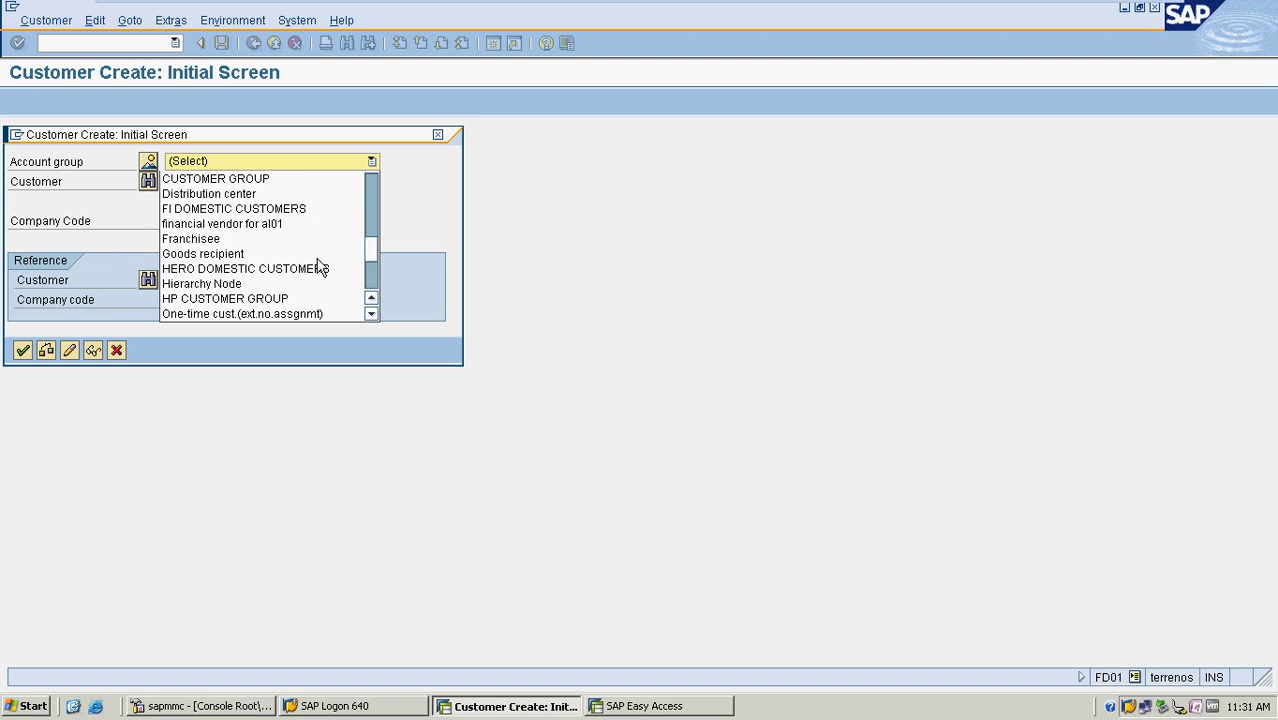
{"action": "scroll", "coordinate": [320, 267], "scroll_direction": "down", "scroll_amount": 1}
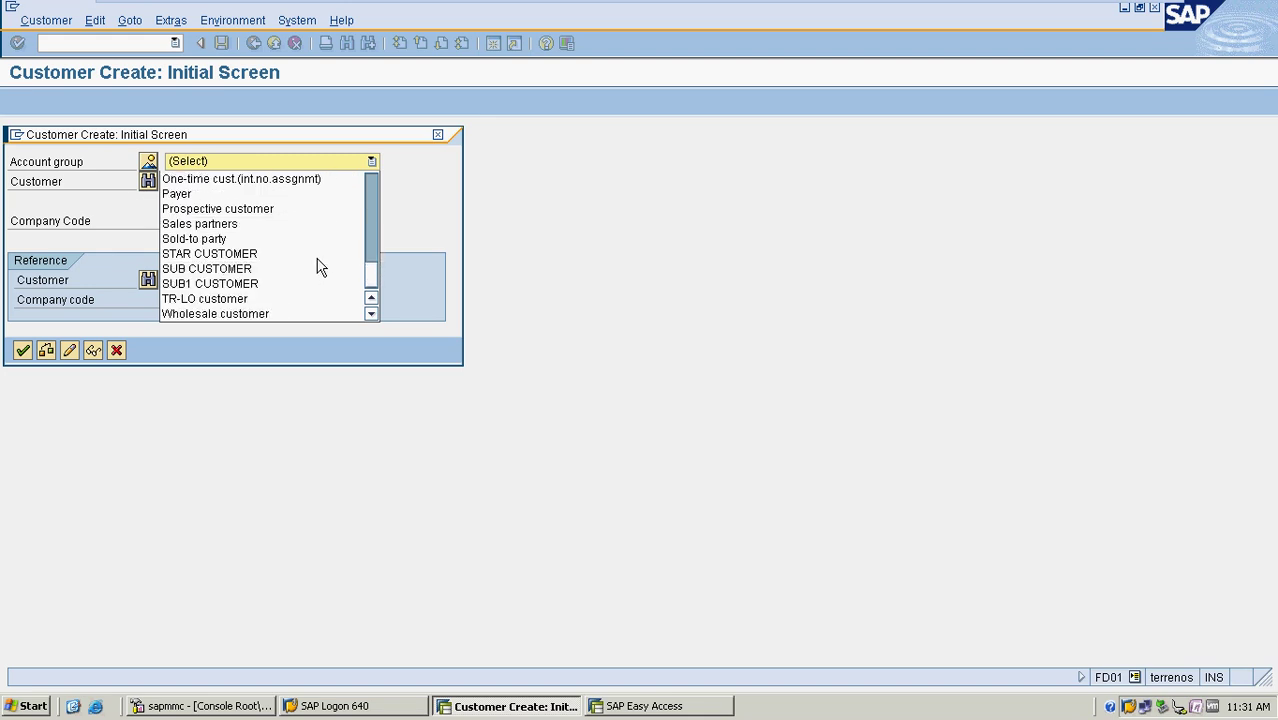
{"action": "scroll", "coordinate": [320, 267], "scroll_direction": "up", "scroll_amount": 10}
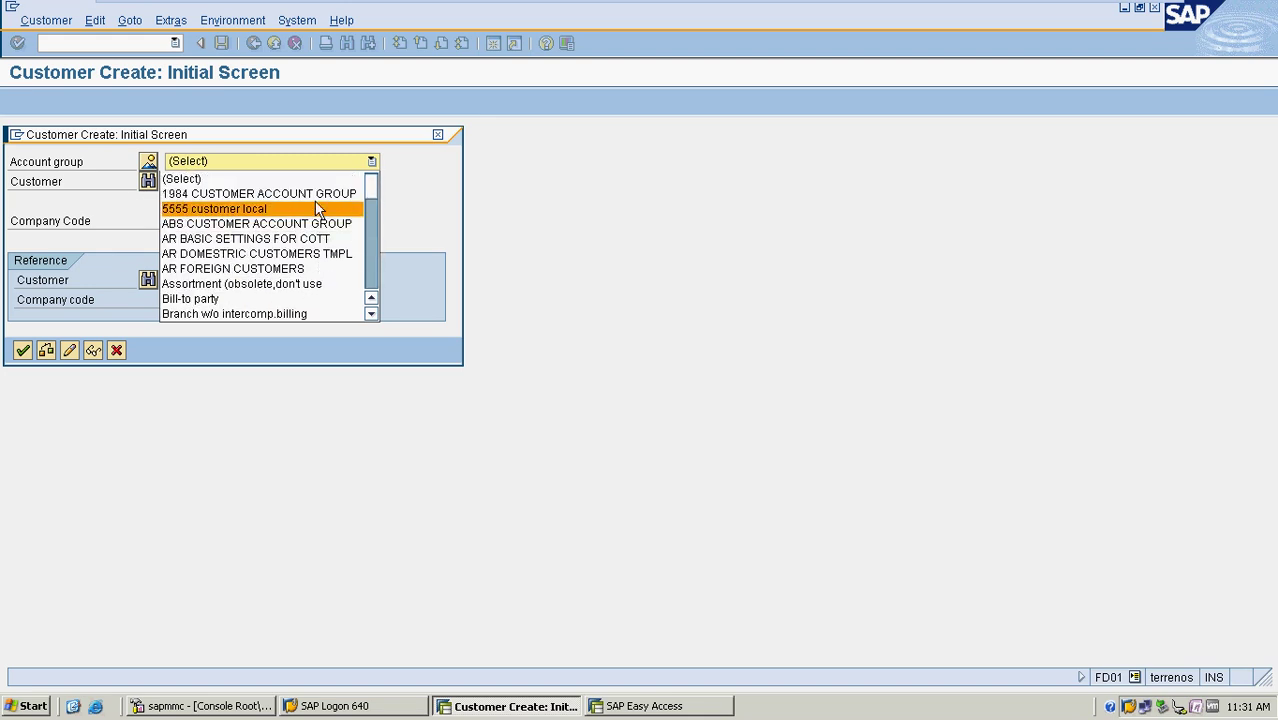
{"action": "scroll", "coordinate": [315, 240], "scroll_direction": "down", "scroll_amount": 2}
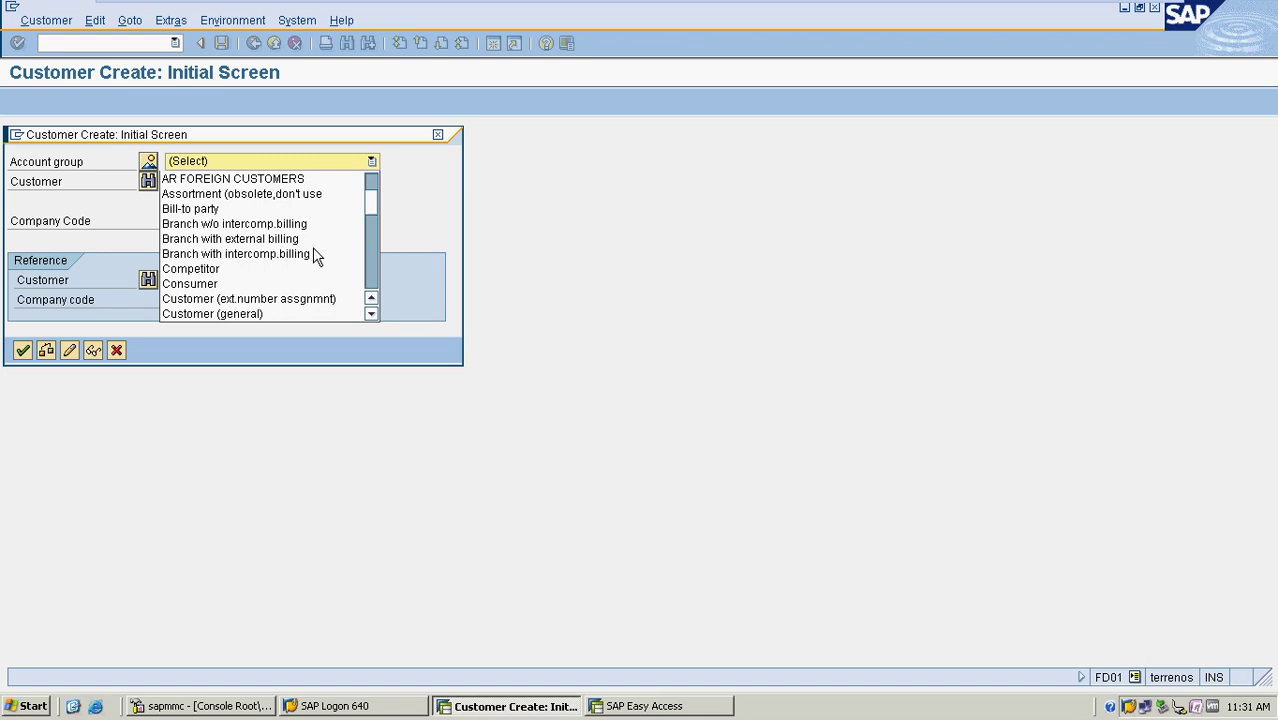
{"action": "scroll", "coordinate": [315, 257], "scroll_direction": "down", "scroll_amount": 2}
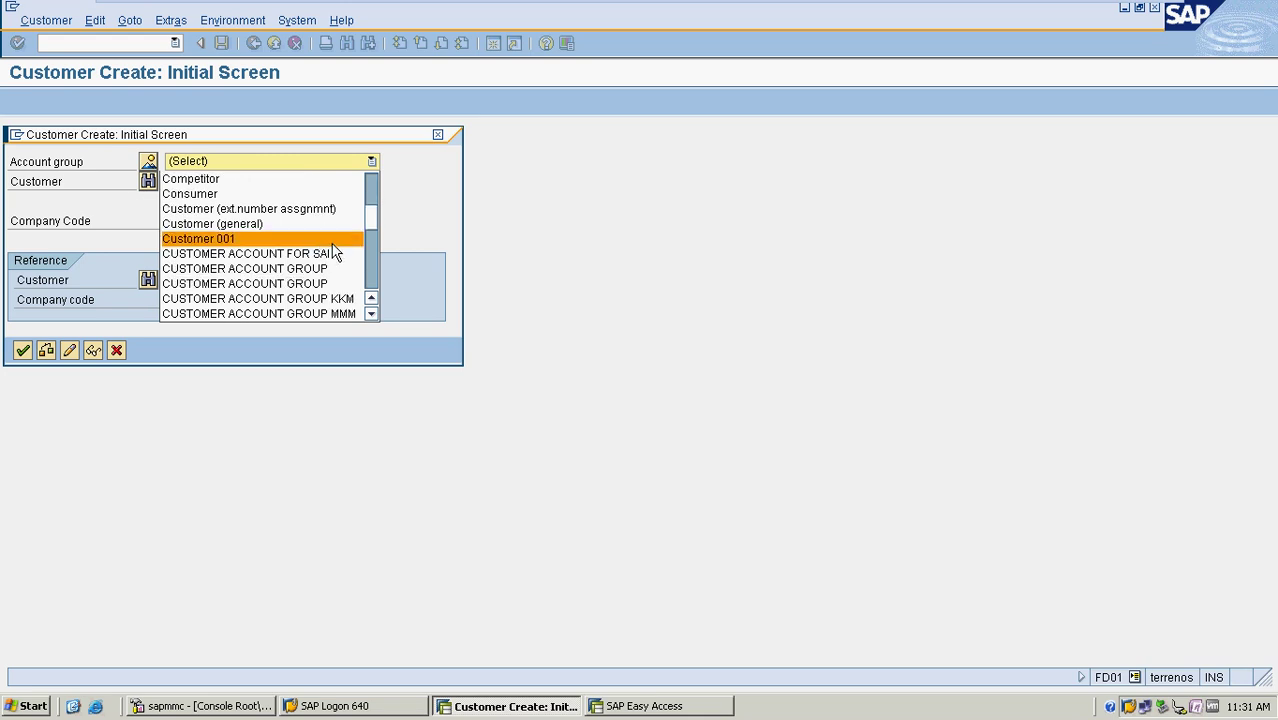
{"action": "scroll", "coordinate": [335, 252], "scroll_direction": "down", "scroll_amount": 1}
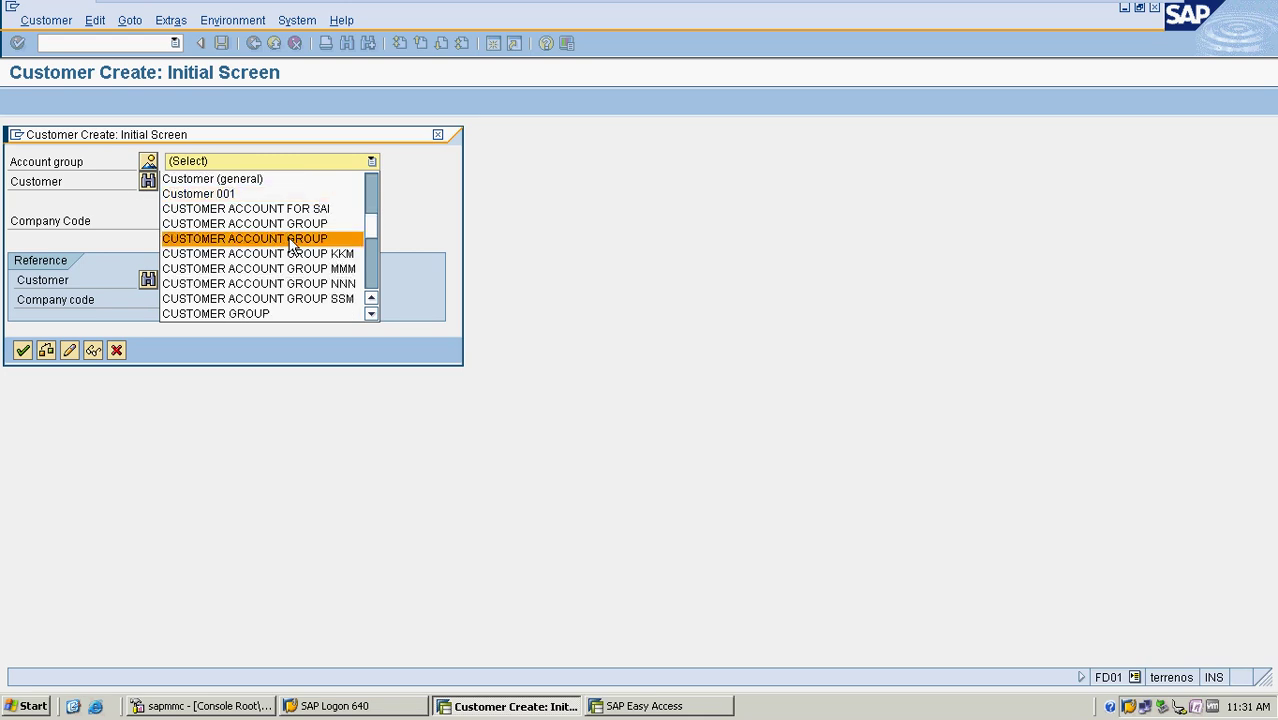
{"action": "scroll", "coordinate": [293, 245], "scroll_direction": "down", "scroll_amount": 1}
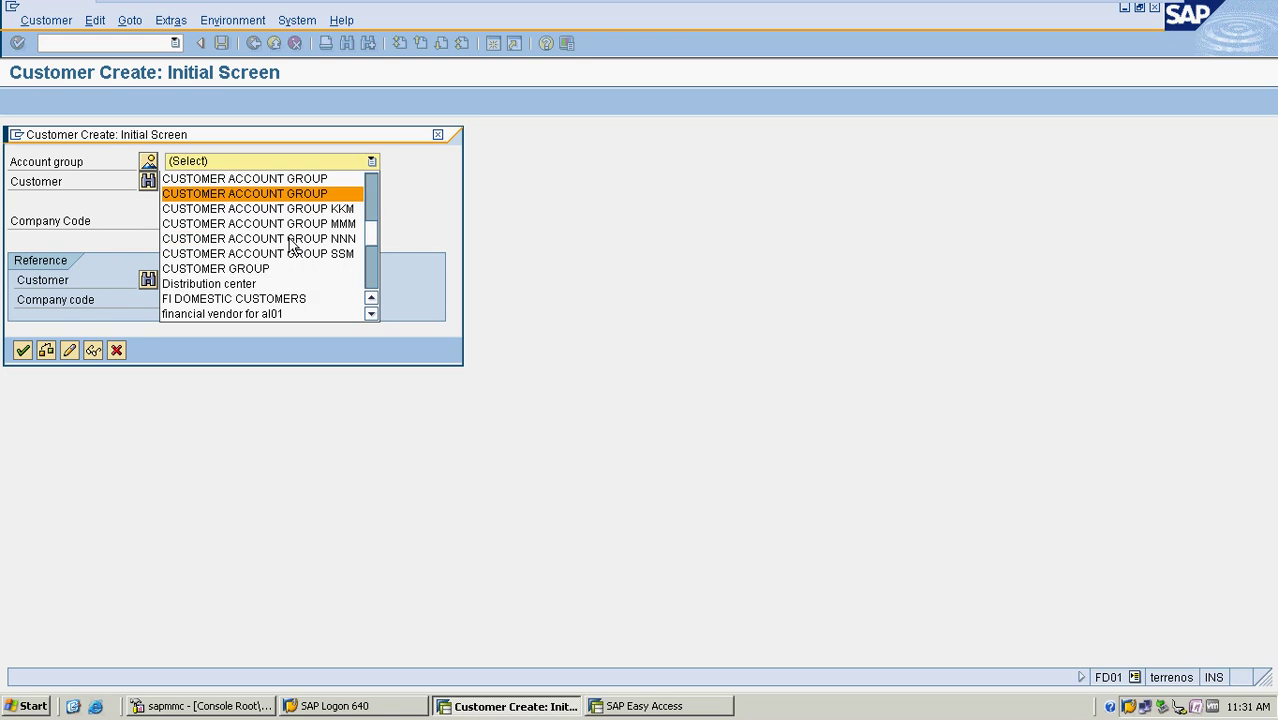
{"action": "scroll", "coordinate": [293, 245], "scroll_direction": "down", "scroll_amount": 1}
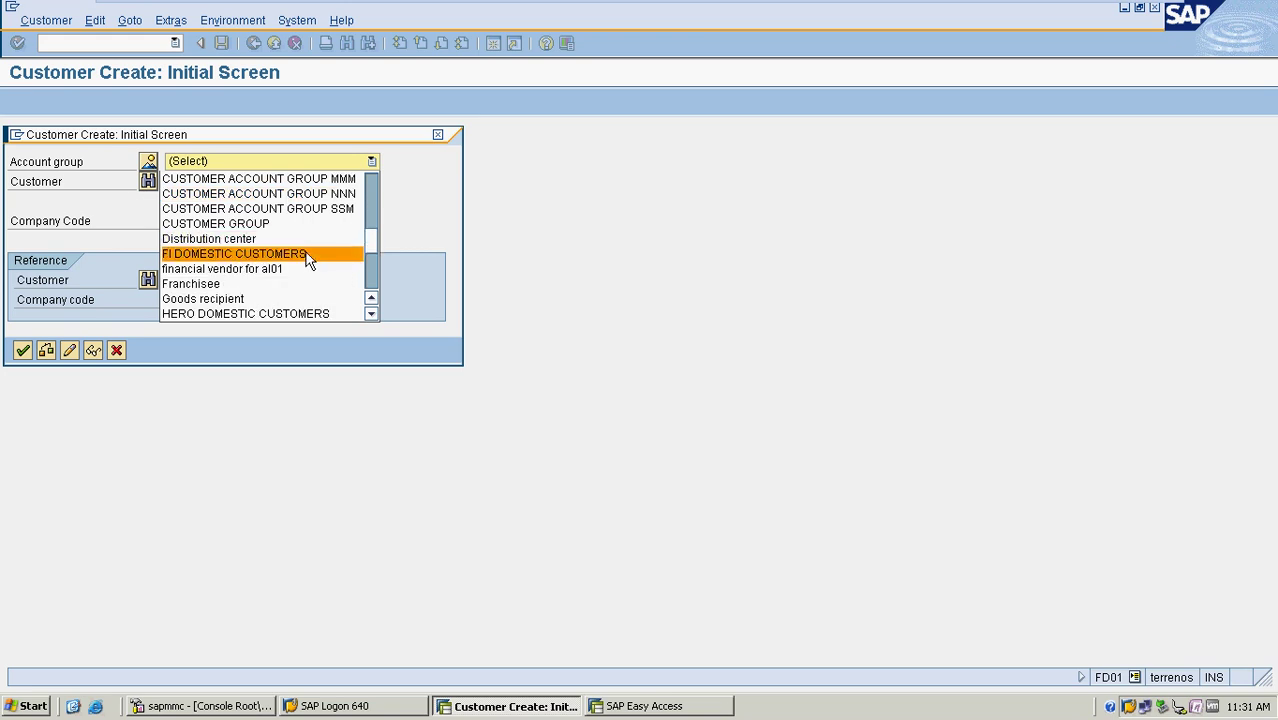
{"action": "scroll", "coordinate": [309, 260], "scroll_direction": "down", "scroll_amount": 4}
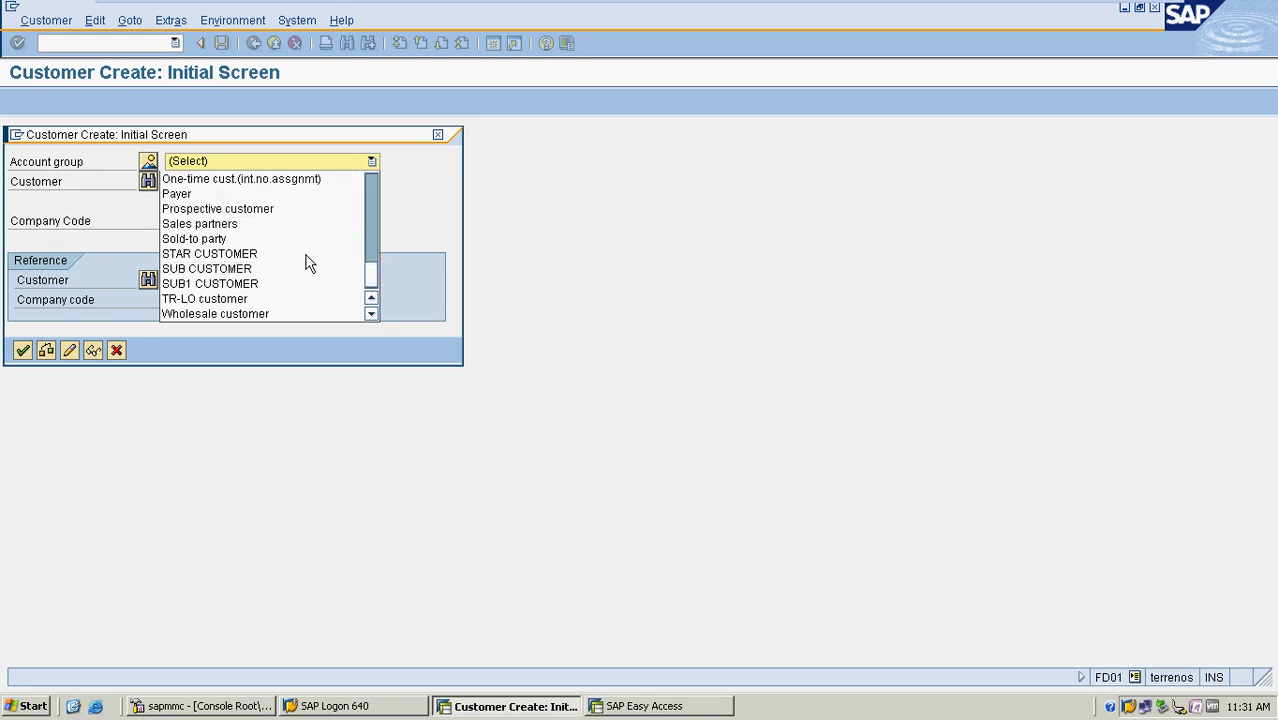
{"action": "left_click", "coordinate": [117, 350]}
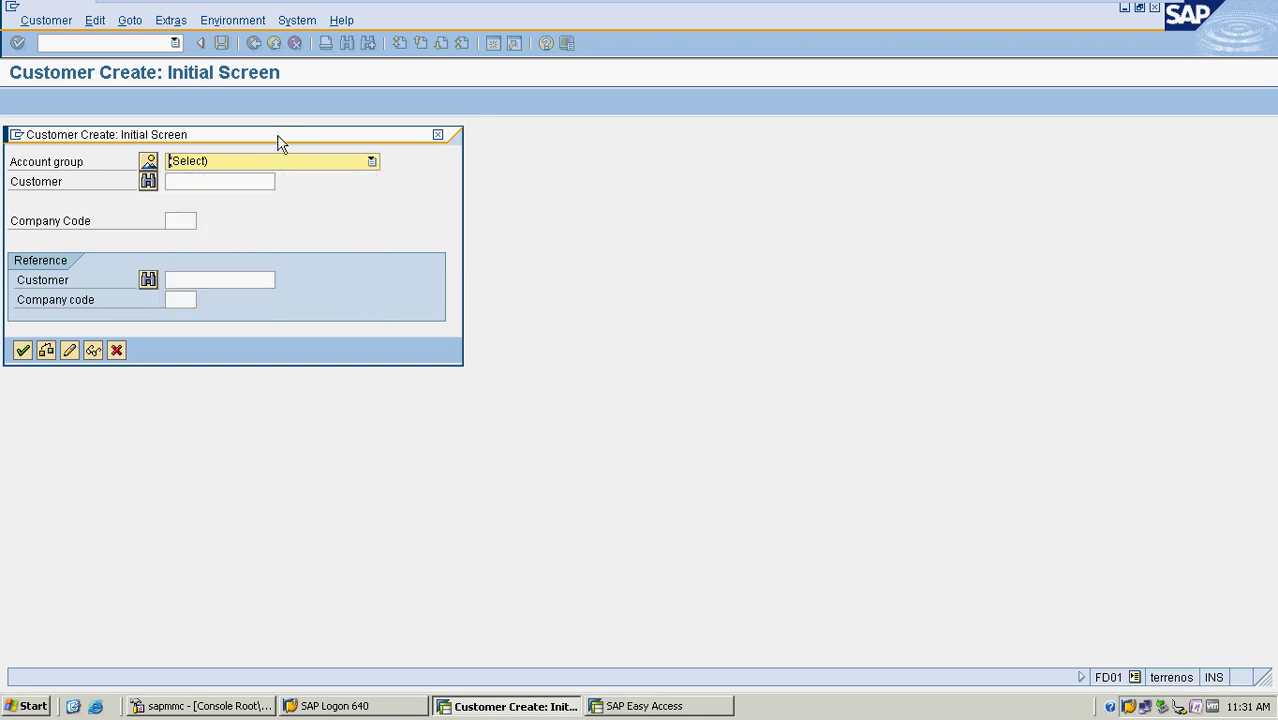
Cancel customer creation and open the Customer Account Groups configuration (OBD2)
{"action": "left_click", "coordinate": [437, 135]}
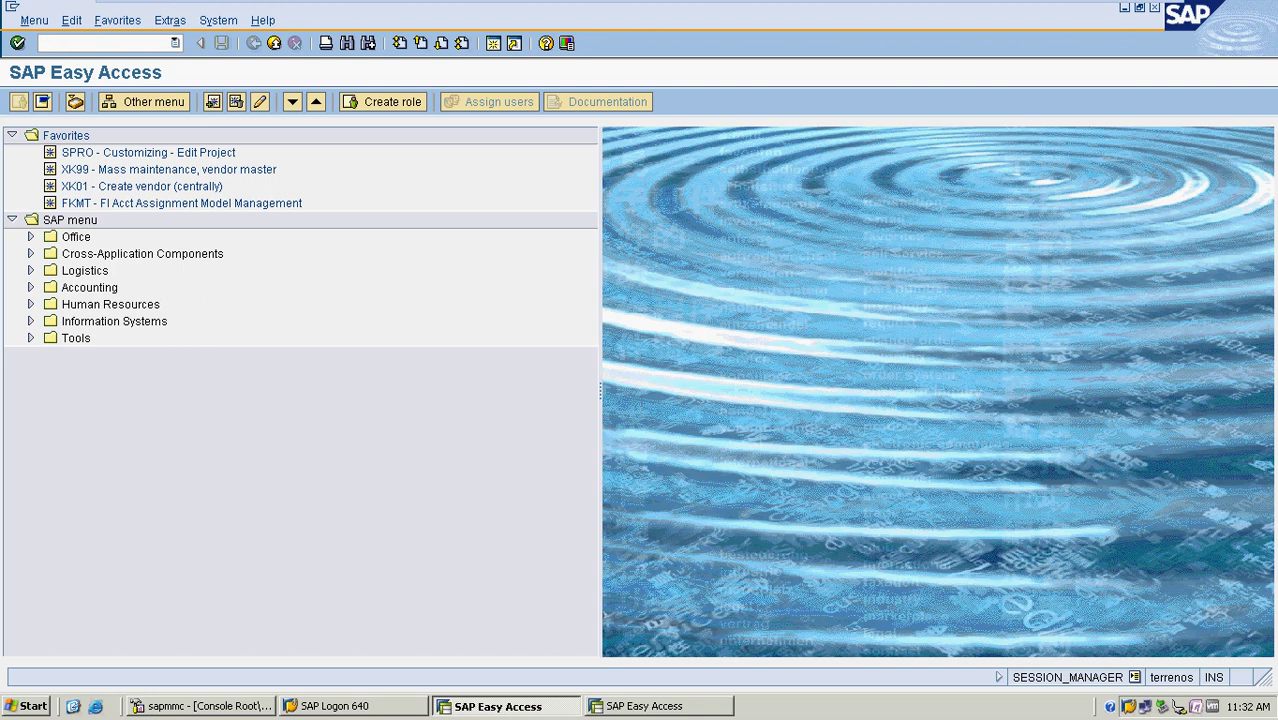
{"action": "type", "text": "2"}
{"action": "key", "text": "Return"}
Locate group MRF4 CUSTOMER GROUP in the list, then return to SAP Easy Access
{"action": "scroll", "coordinate": [130, 272], "scroll_direction": "down", "scroll_amount": 9}
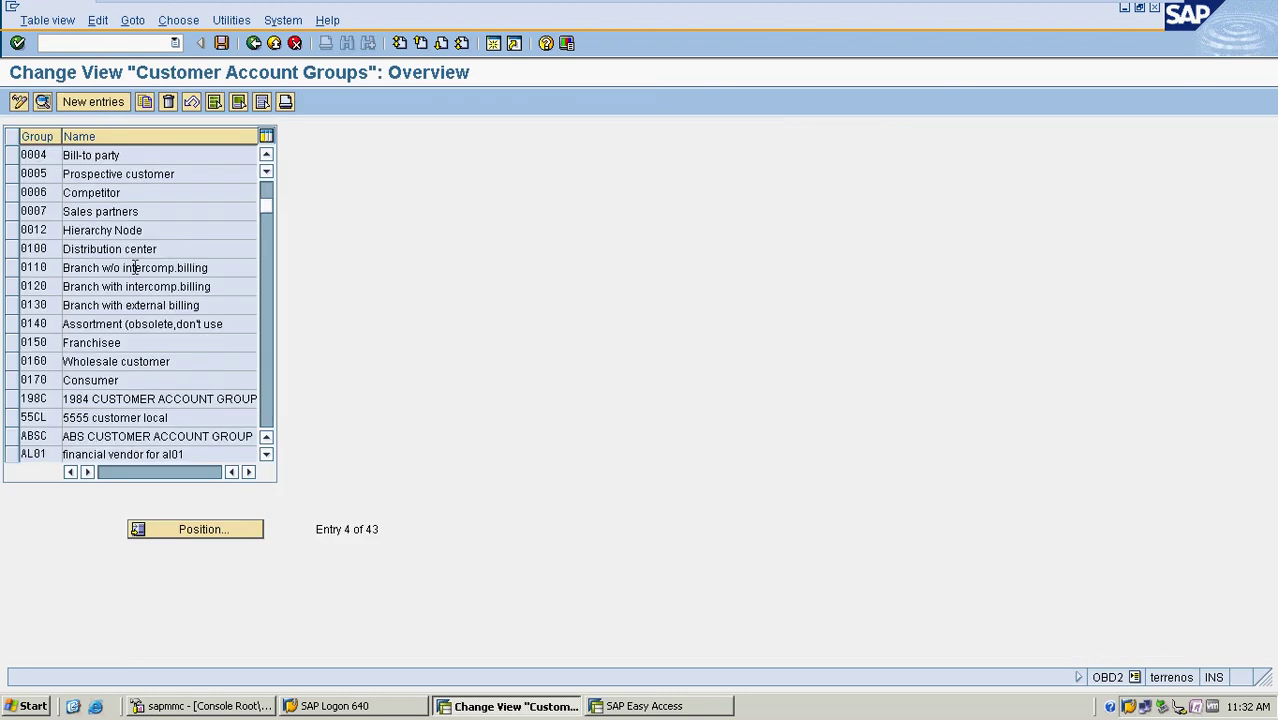
{"action": "scroll", "coordinate": [137, 282], "scroll_direction": "down", "scroll_amount": 1}
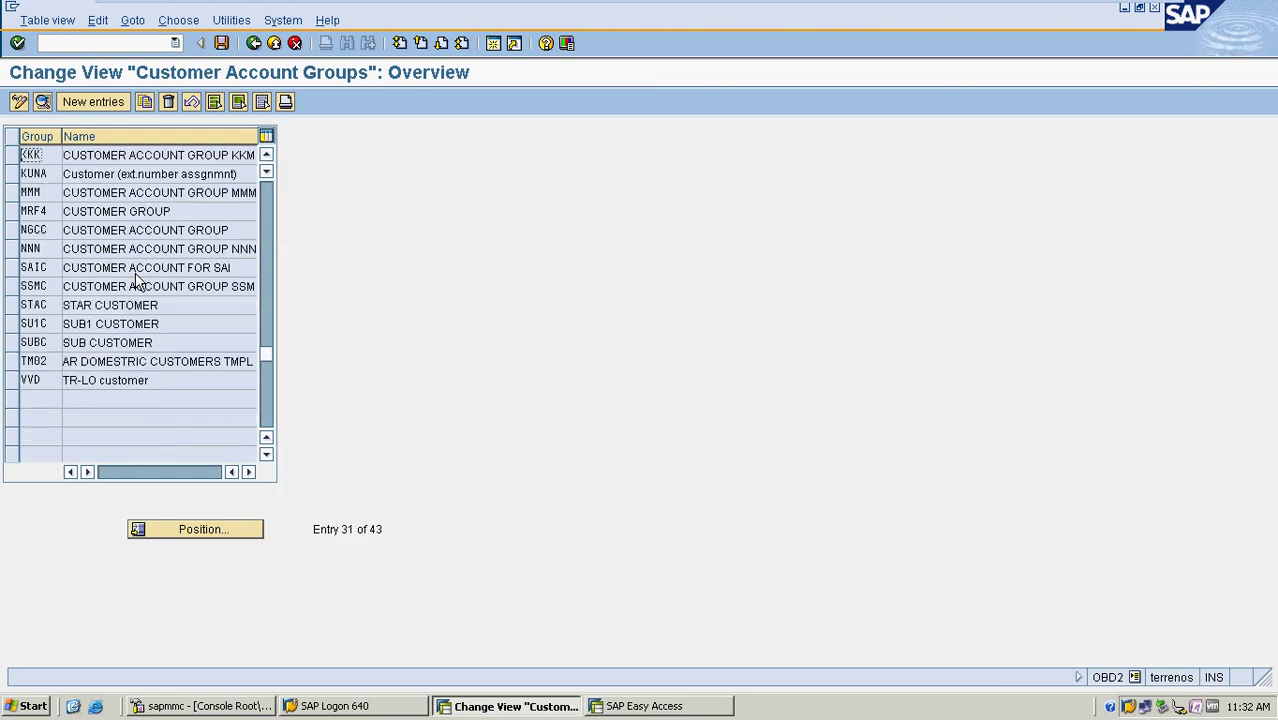
{"action": "left_click_drag", "start_coordinate": [172, 211], "coordinate": [70, 211]}
{"action": "left_click", "coordinate": [70, 211]}
{"action": "left_click", "coordinate": [18, 104]}
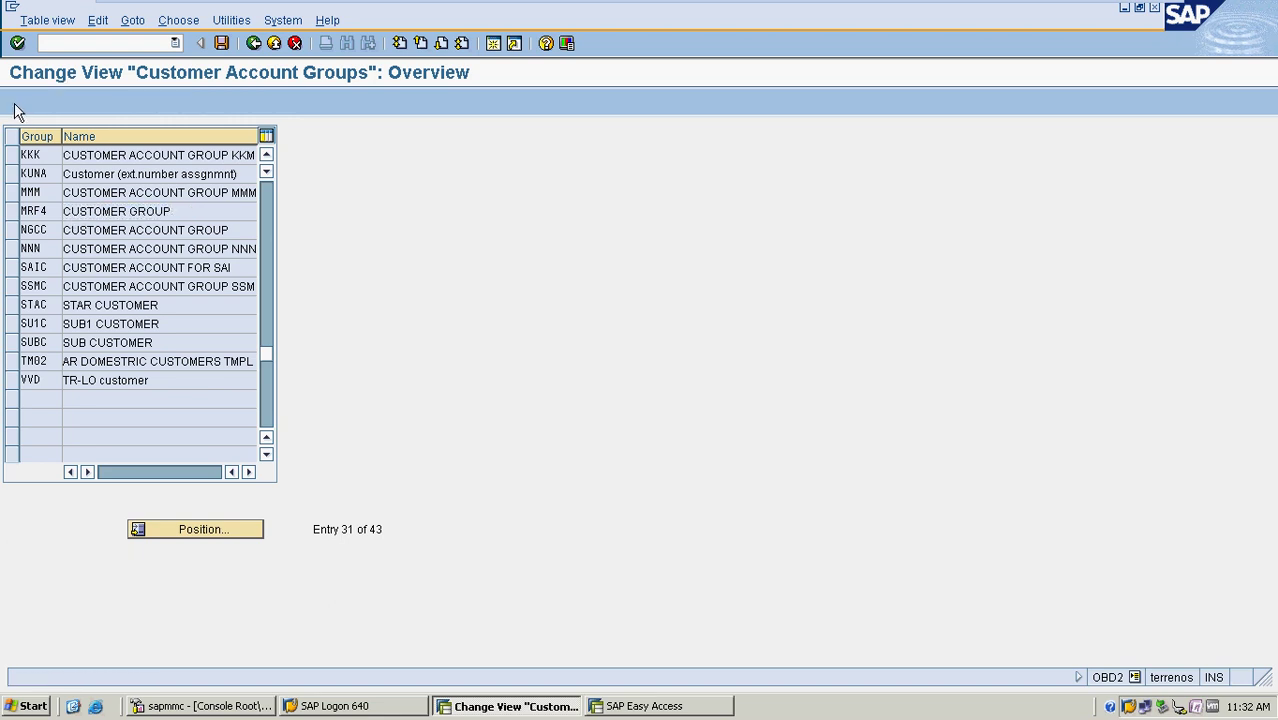
{"action": "left_click", "coordinate": [254, 43]}
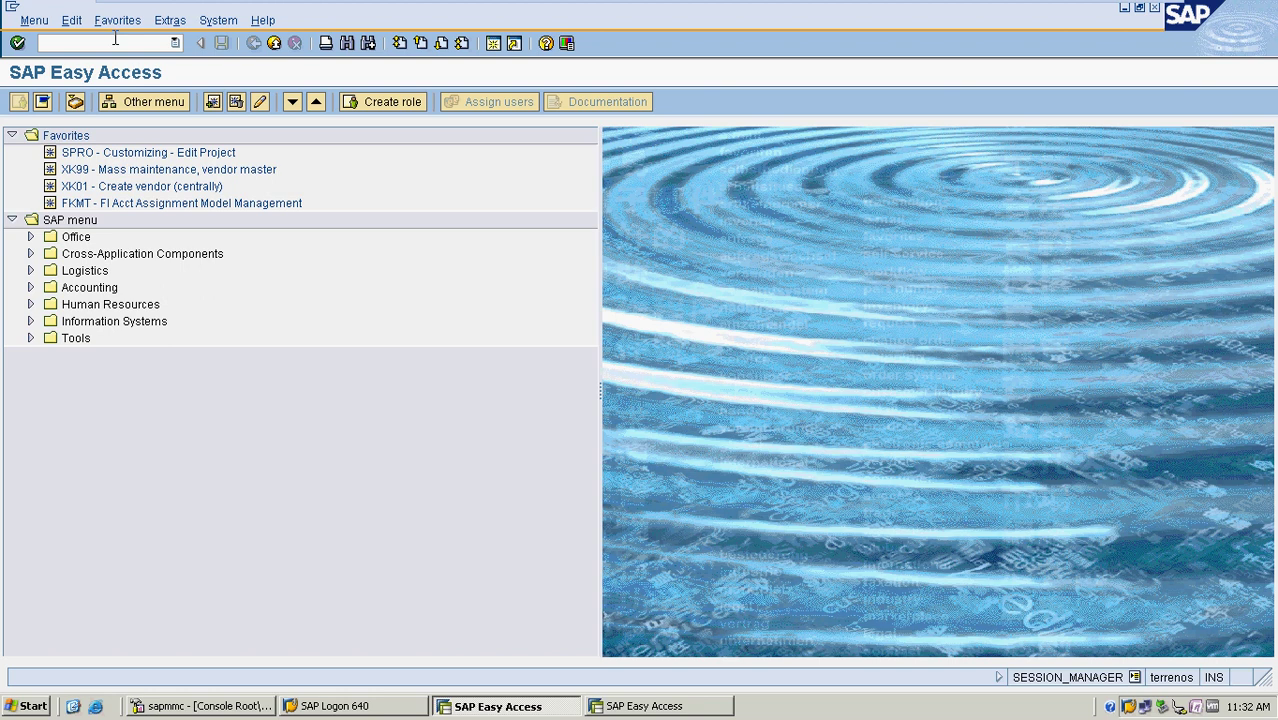
Start a new customer with account group CUSTOMER GROUP in company code MRF
{"action": "key", "text": "Return"}
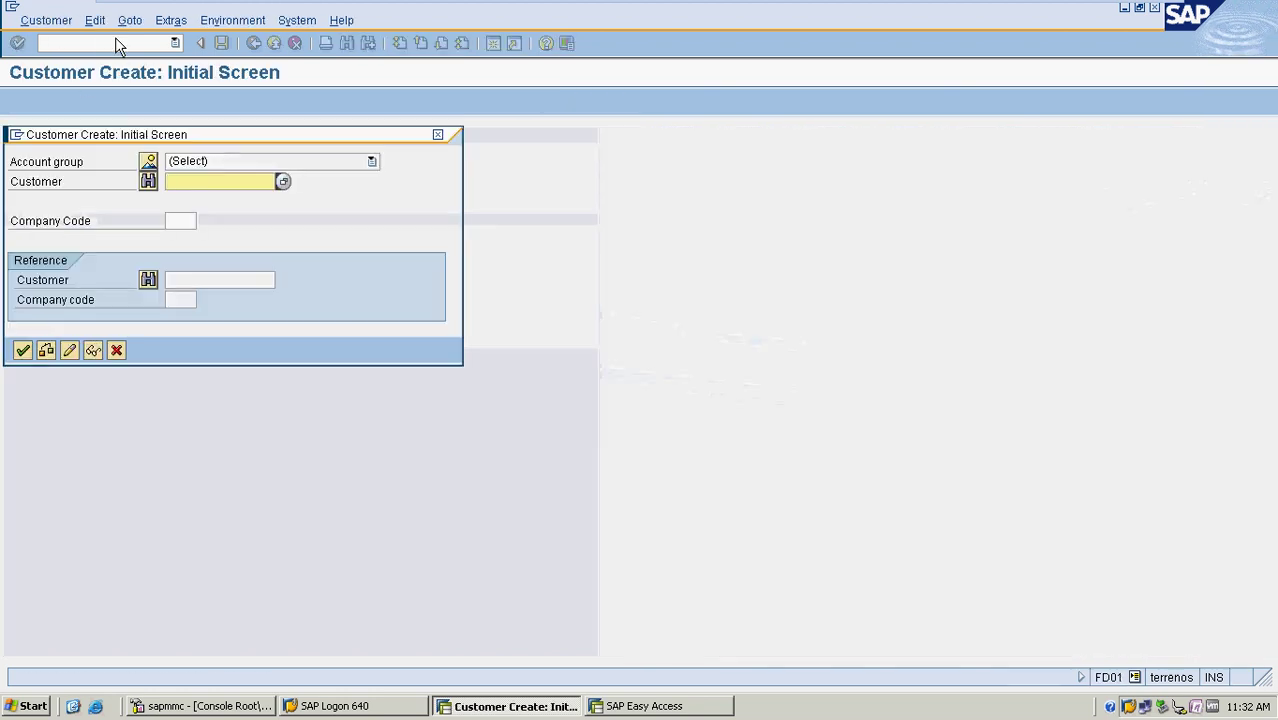
{"action": "left_click", "coordinate": [300, 161]}
{"action": "scroll", "coordinate": [295, 239], "scroll_direction": "down", "scroll_amount": 3}
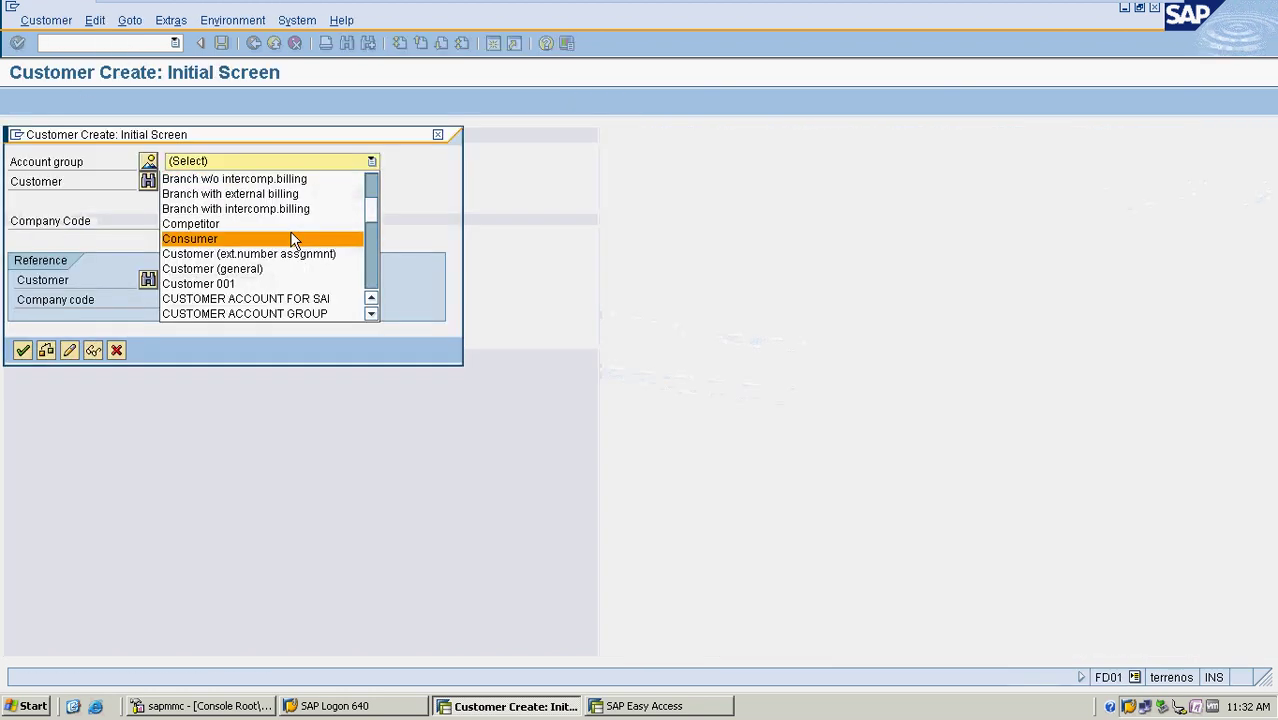
{"action": "scroll", "coordinate": [295, 241], "scroll_direction": "down", "scroll_amount": 3}
{"action": "left_click", "coordinate": [283, 268]}
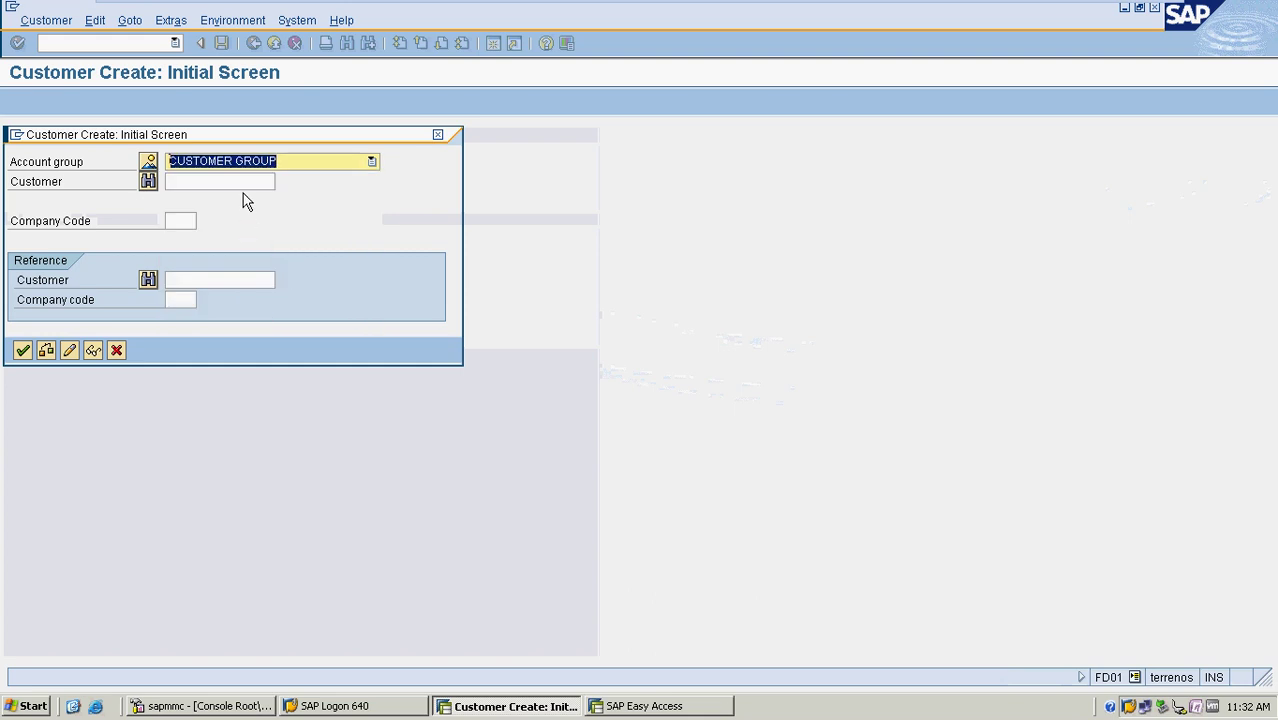
{"action": "key", "text": "Tab"}
{"action": "left_click", "coordinate": [183, 220]}
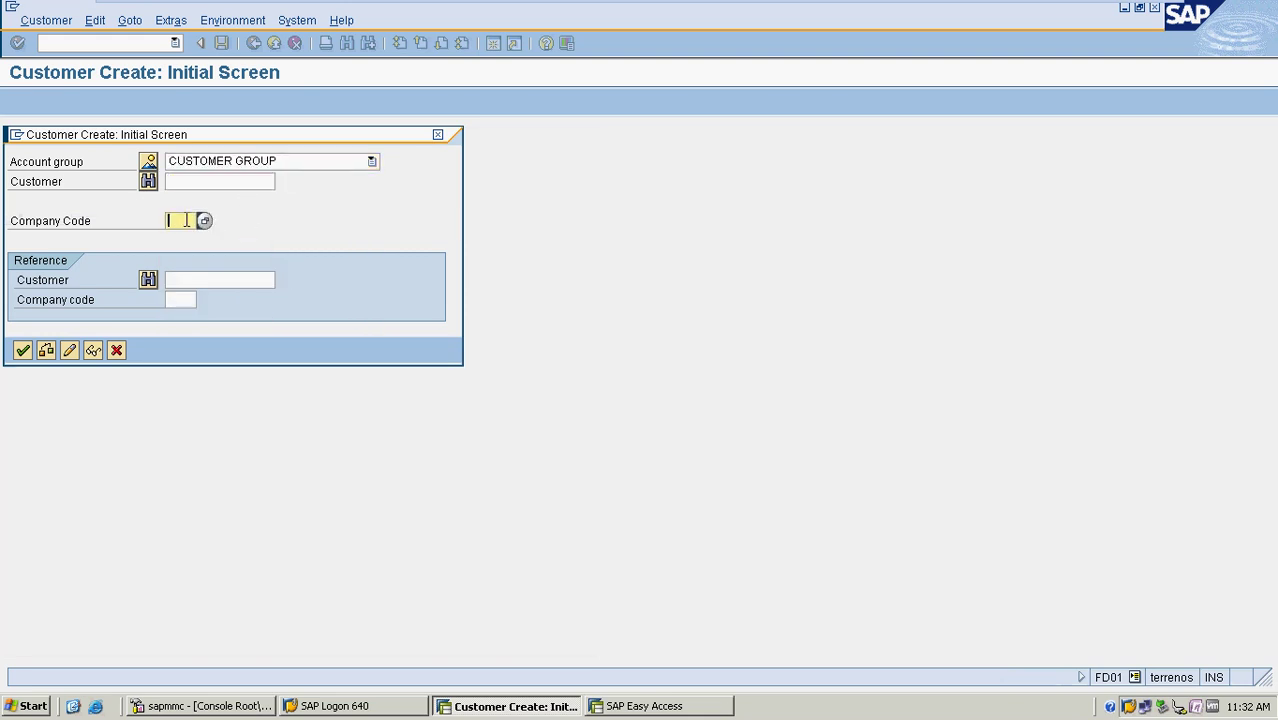
{"action": "type", "text": "MRF"}
{"action": "key", "text": "Return"}
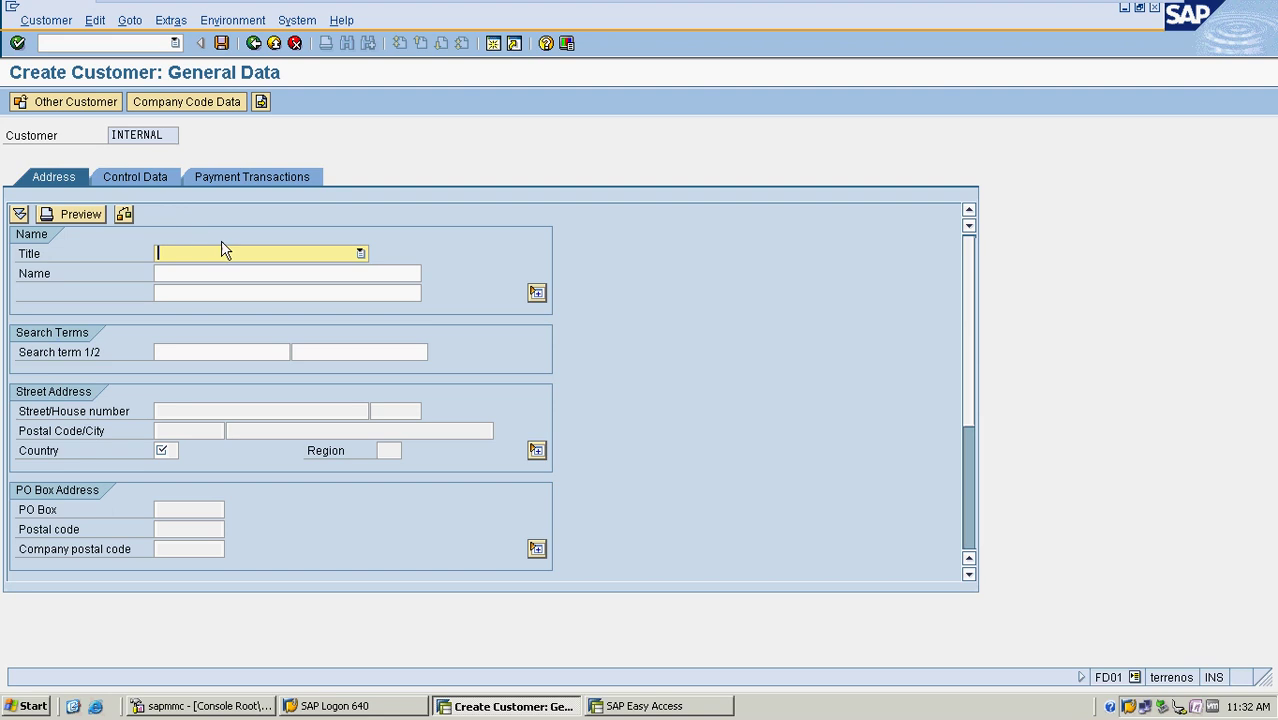
Set the title to Company and the name to RAHUL AND COMPANY
{"action": "left_click", "coordinate": [226, 256]}
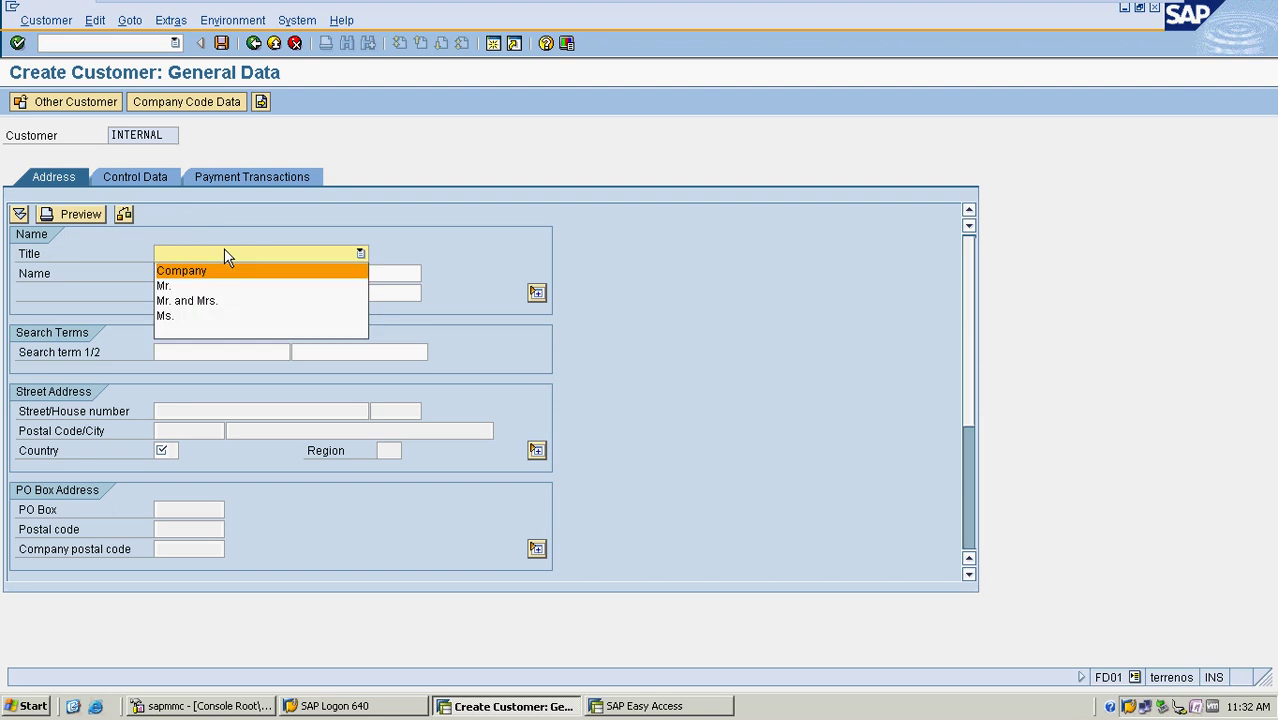
{"action": "left_click", "coordinate": [221, 270]}
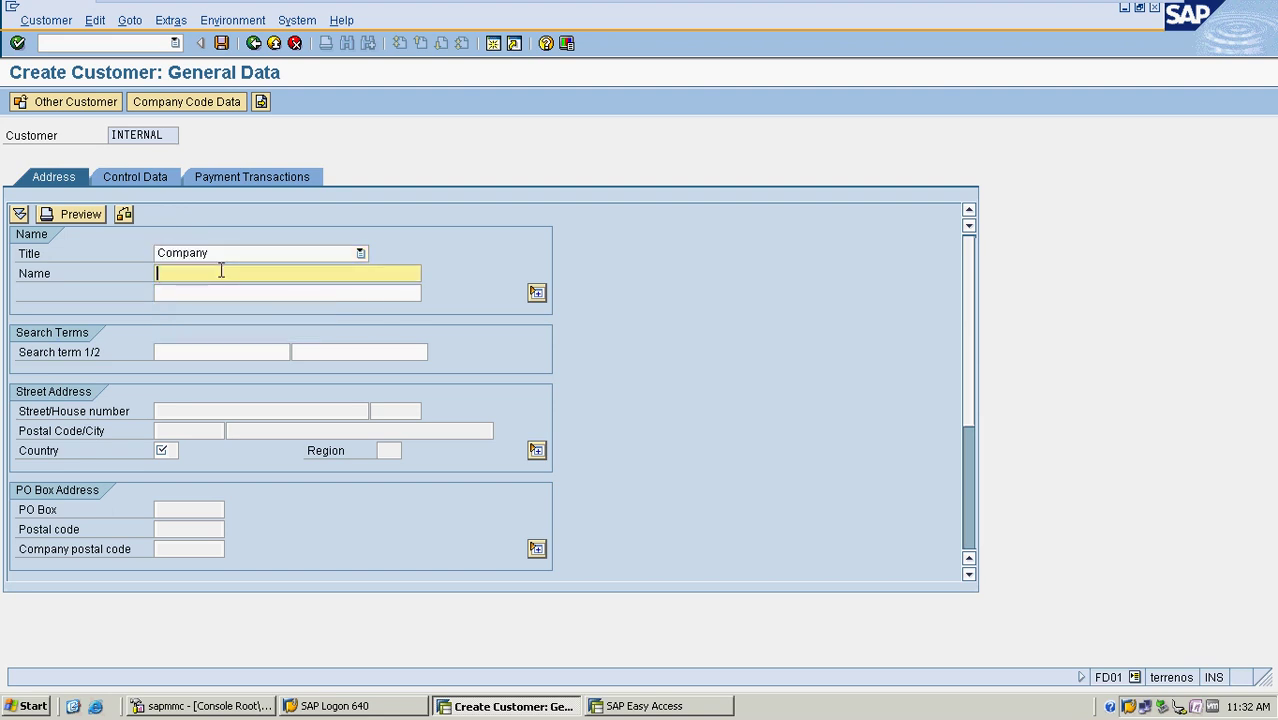
{"action": "type", "text": "RA"}
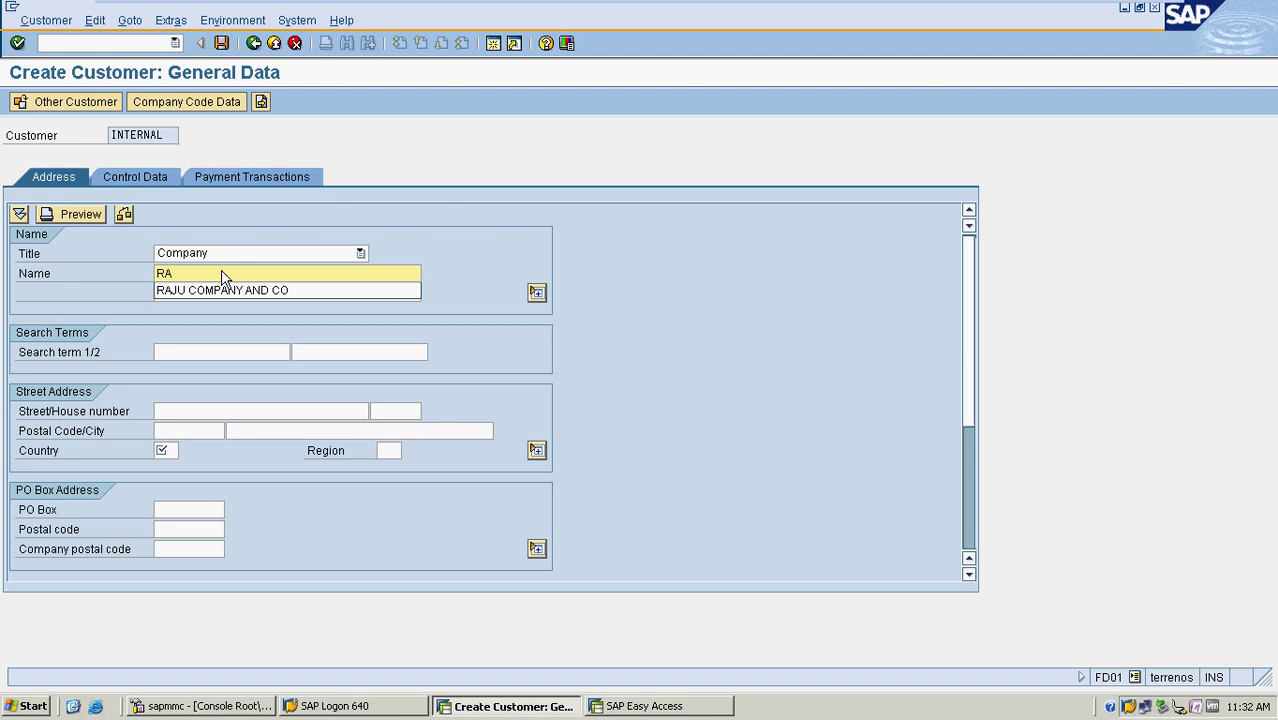
{"action": "type", "text": "HUL"}
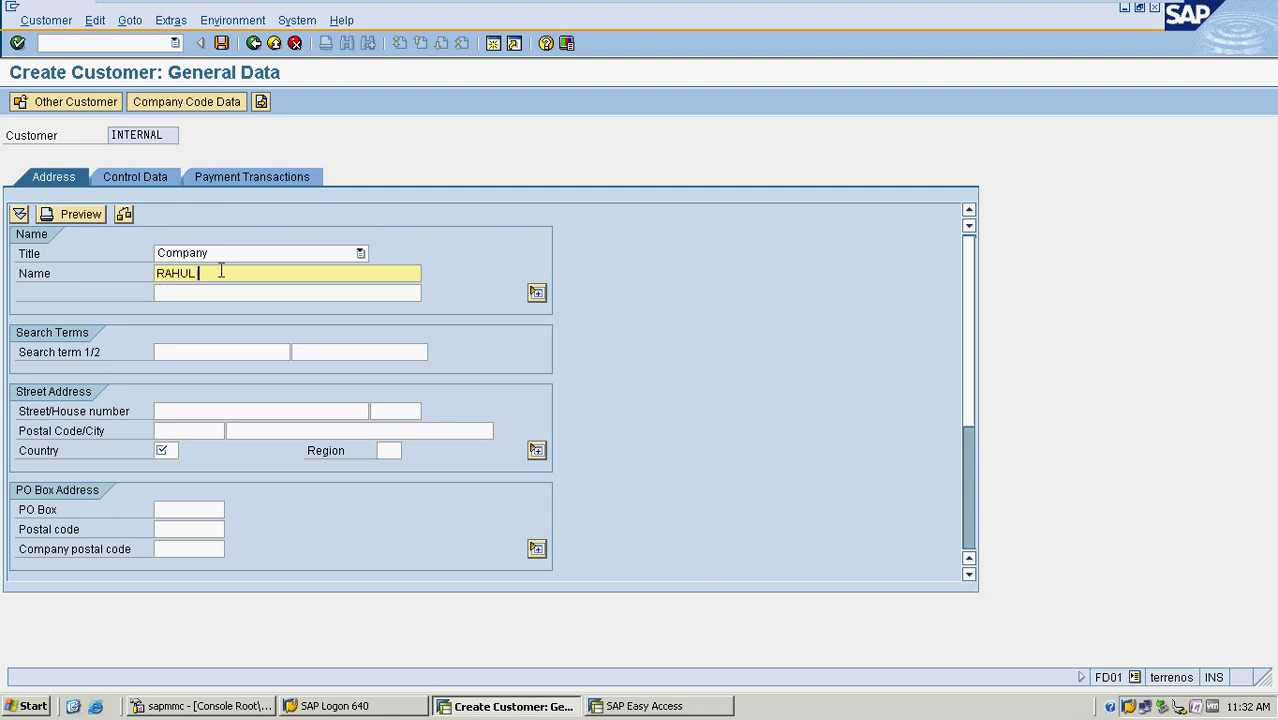
{"action": "type", "text": " AND COMPANY"}
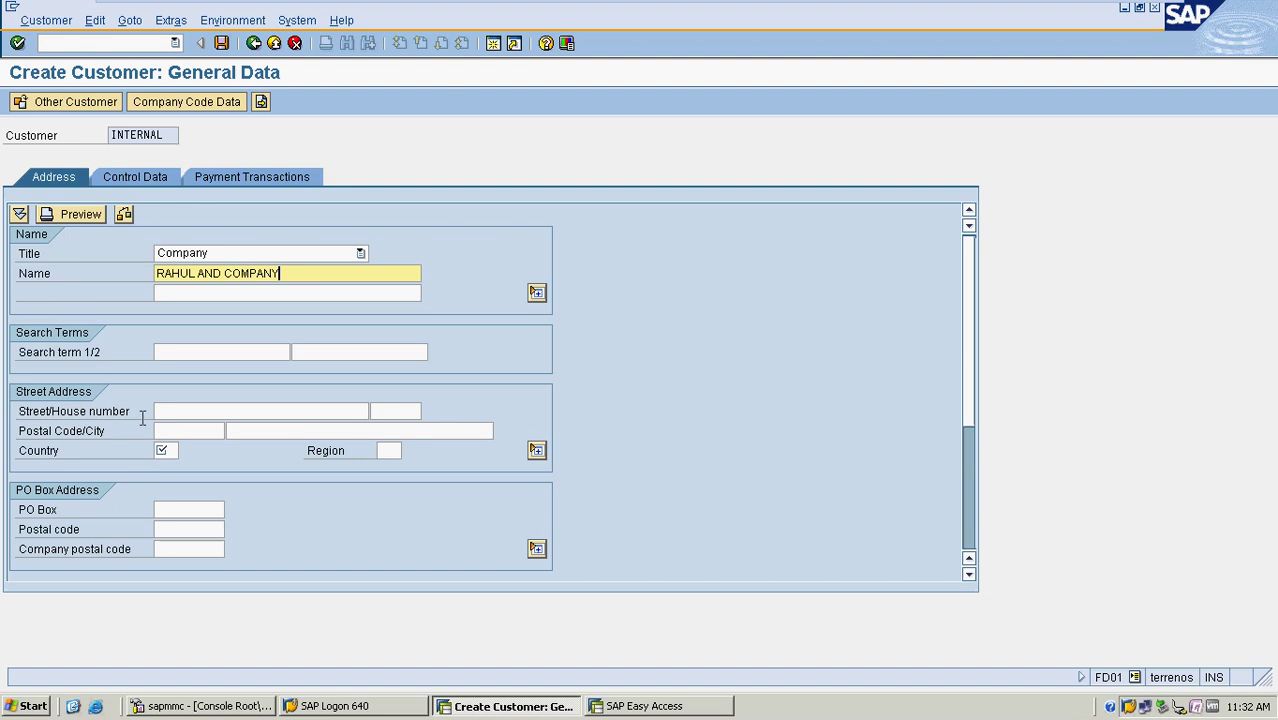
{"action": "left_click", "coordinate": [196, 414]}
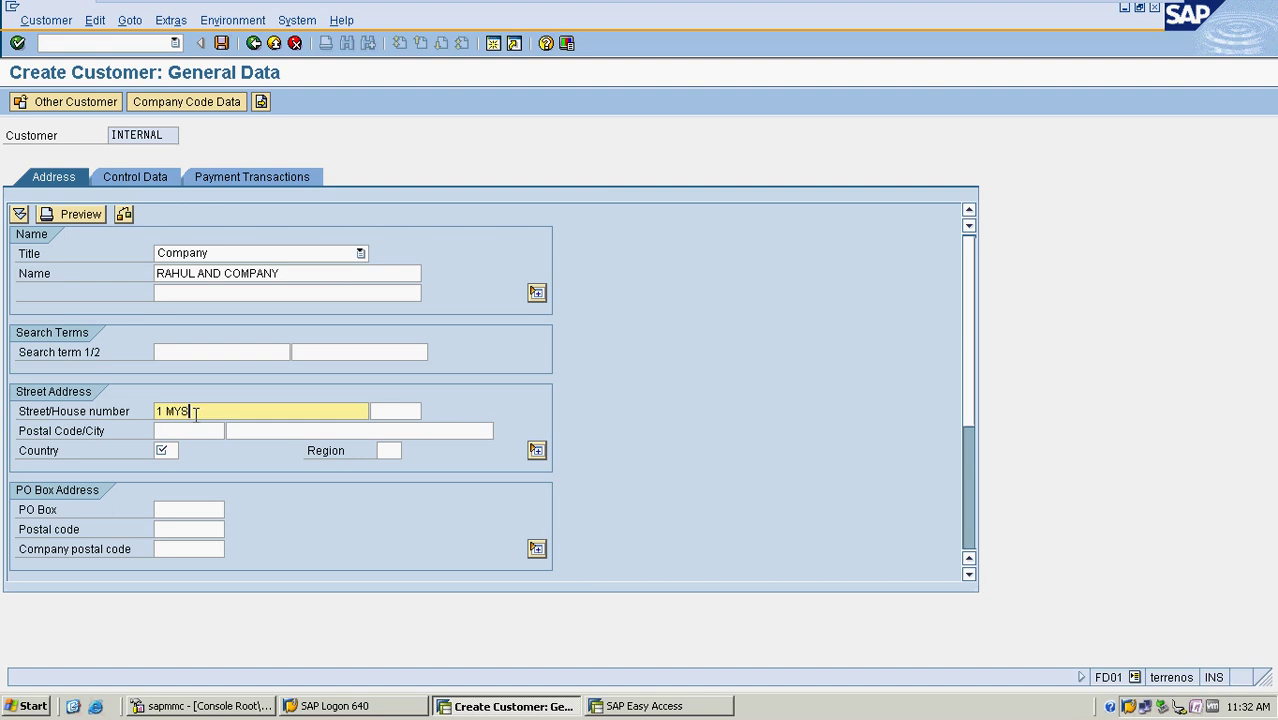
{"action": "key", "text": "Tab"}
{"action": "key", "text": "Tab"}
{"action": "type", "text": "5600"}
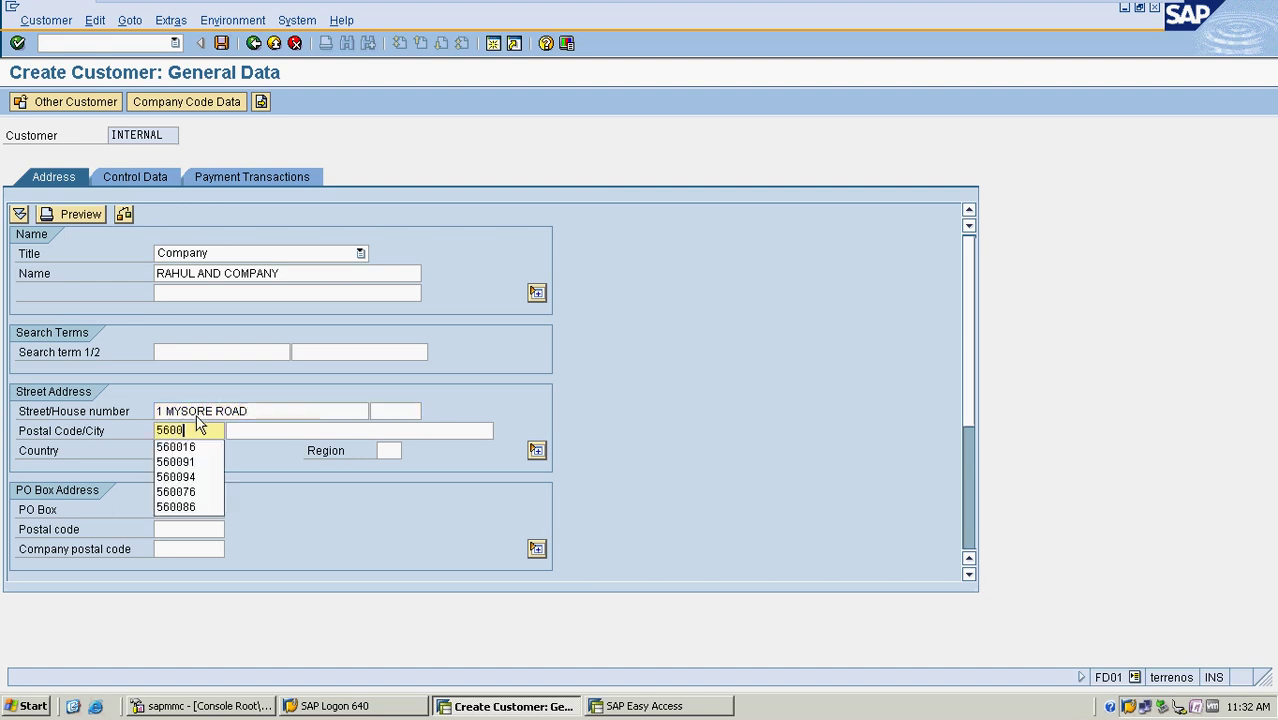
{"action": "type", "text": "84"}
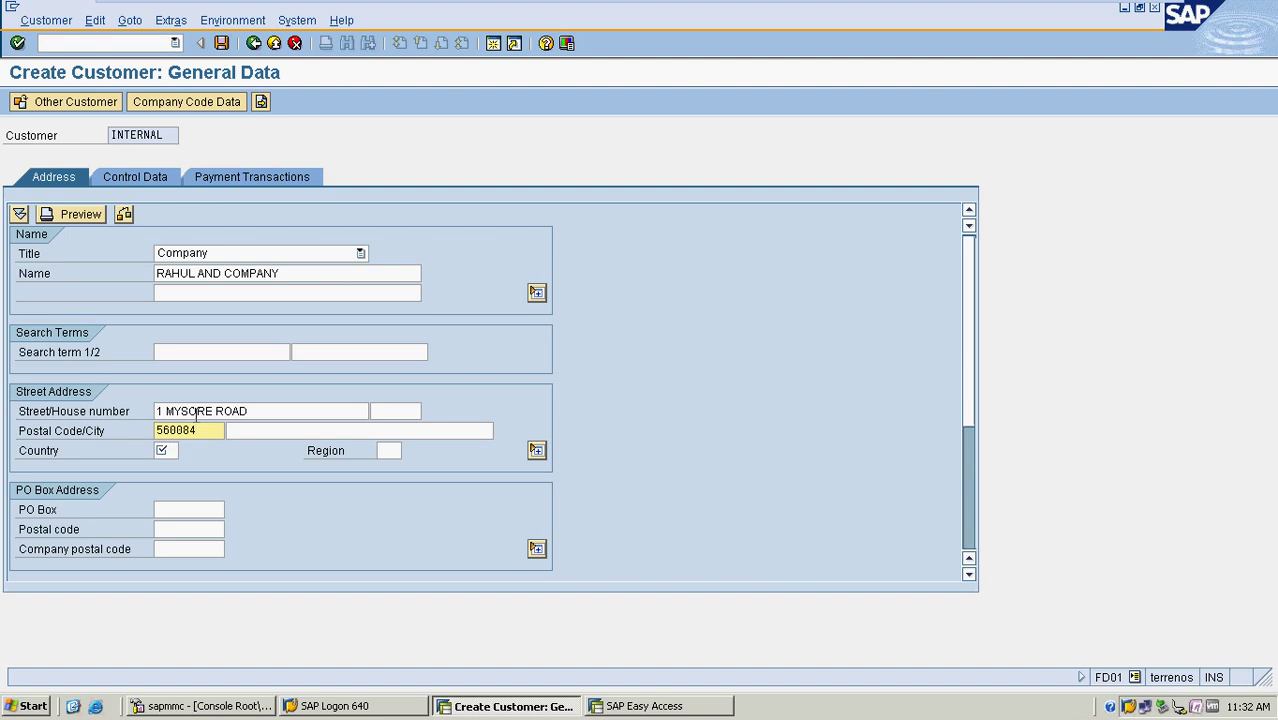
{"action": "key", "text": "Tab"}
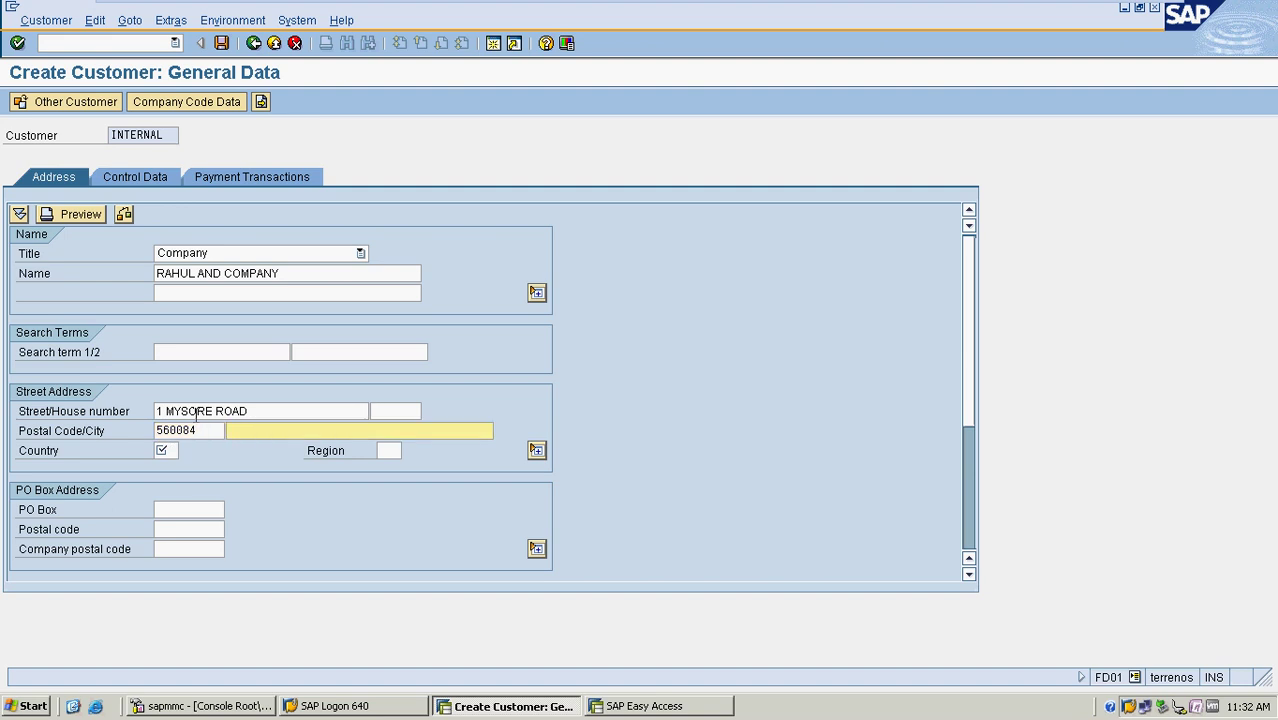
{"action": "type", "text": "BANGALORE"}
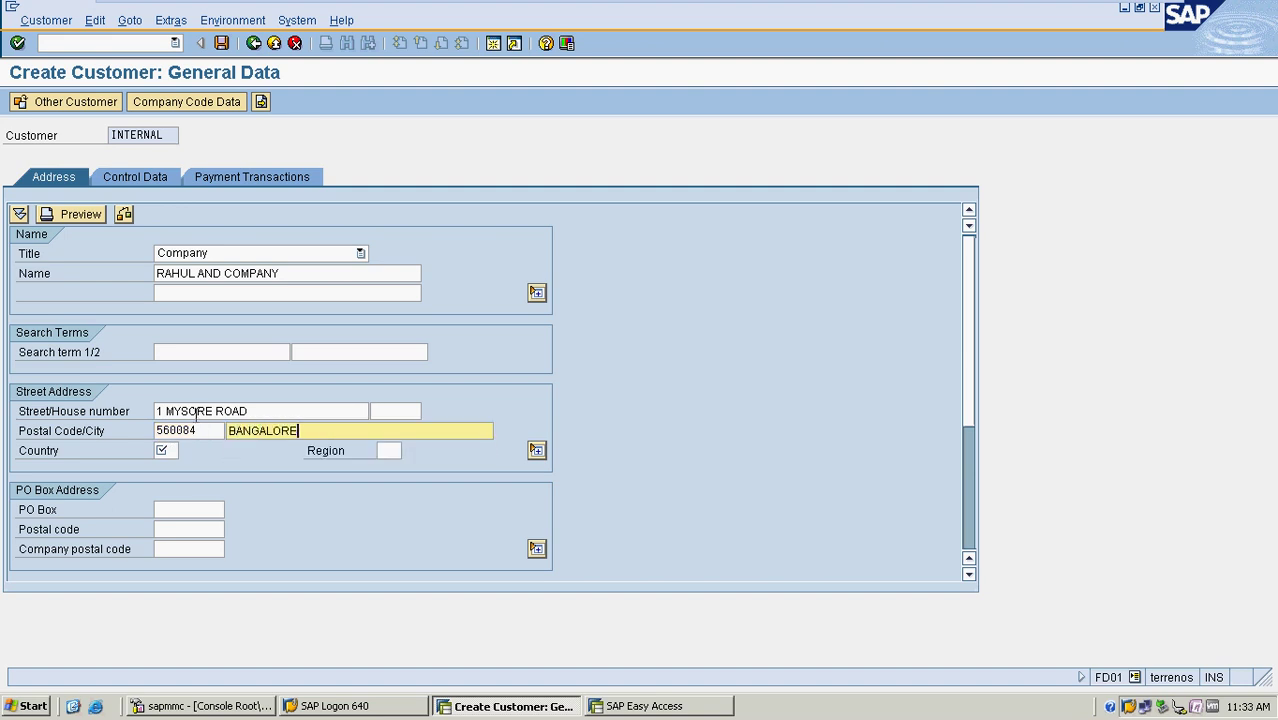
{"action": "key", "text": "Tab"}
{"action": "type", "text": "I"}
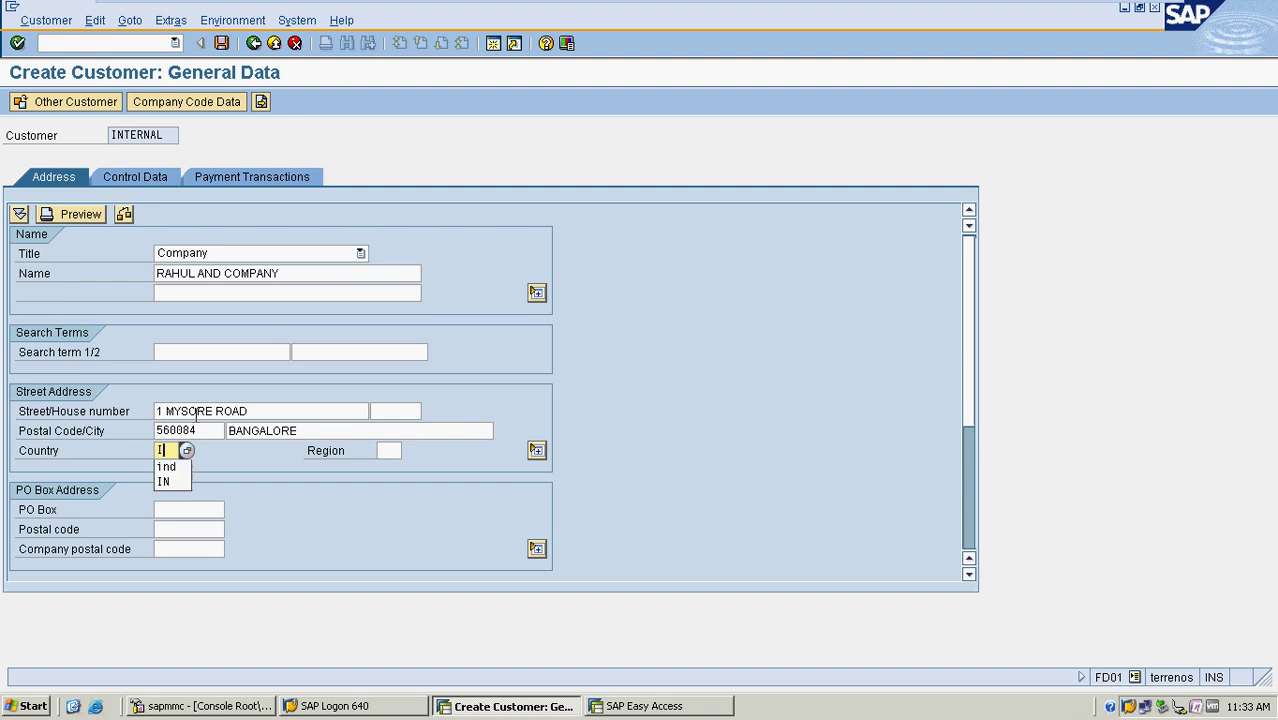
{"action": "type", "text": "N"}
{"action": "key", "text": "Tab"}
{"action": "type", "text": "10"}
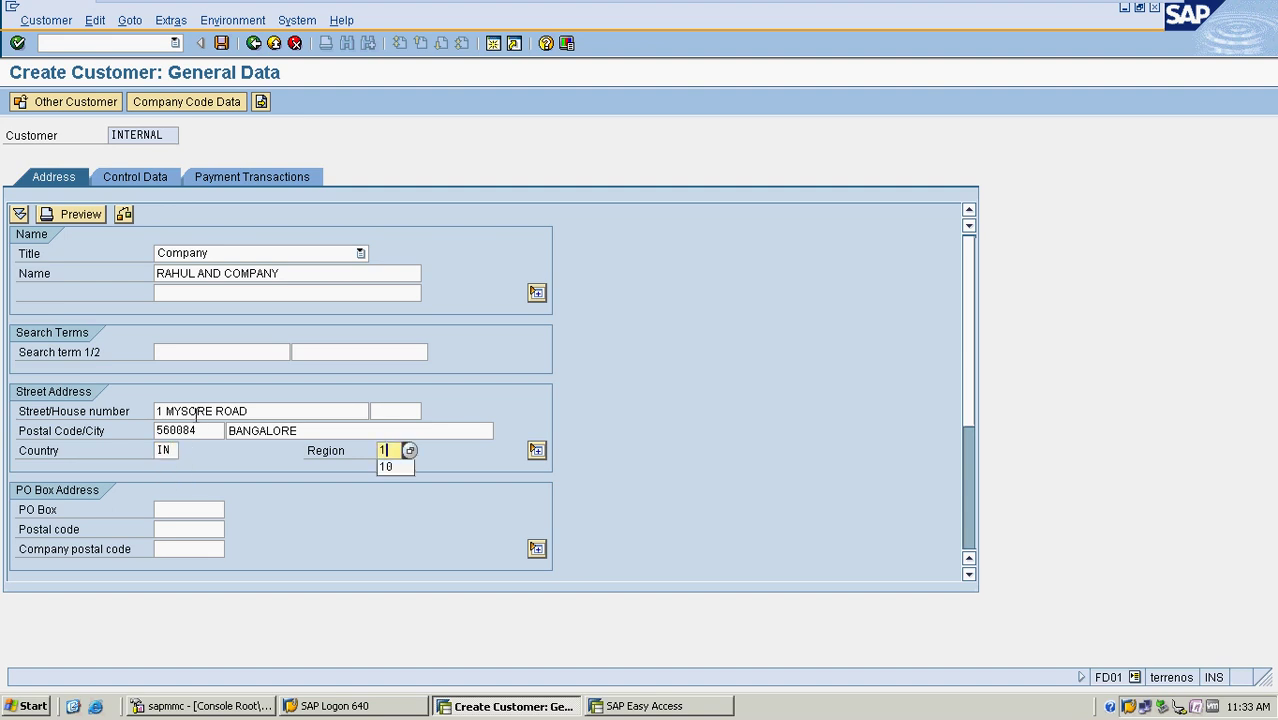
In company code data, set reconciliation account 100001 and sort key 031
{"action": "left_click", "coordinate": [222, 100]}
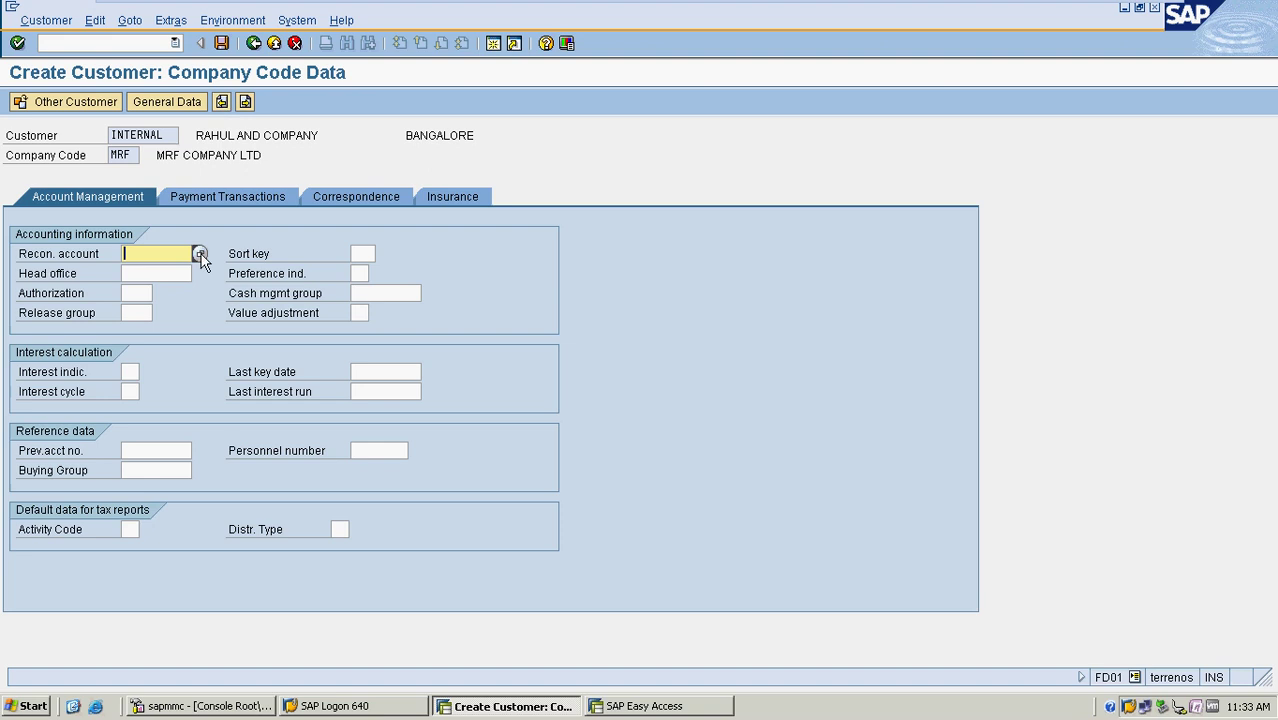
{"action": "left_click", "coordinate": [199, 253]}
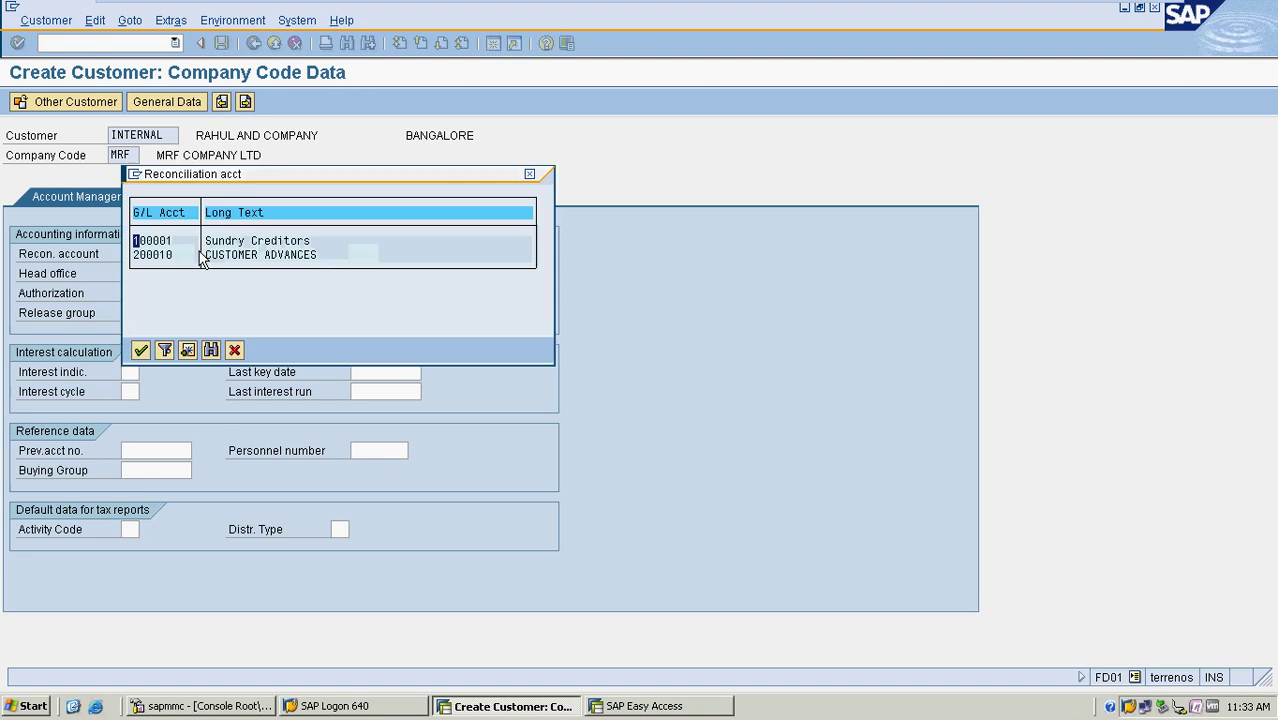
{"action": "double_click", "coordinate": [232, 244]}
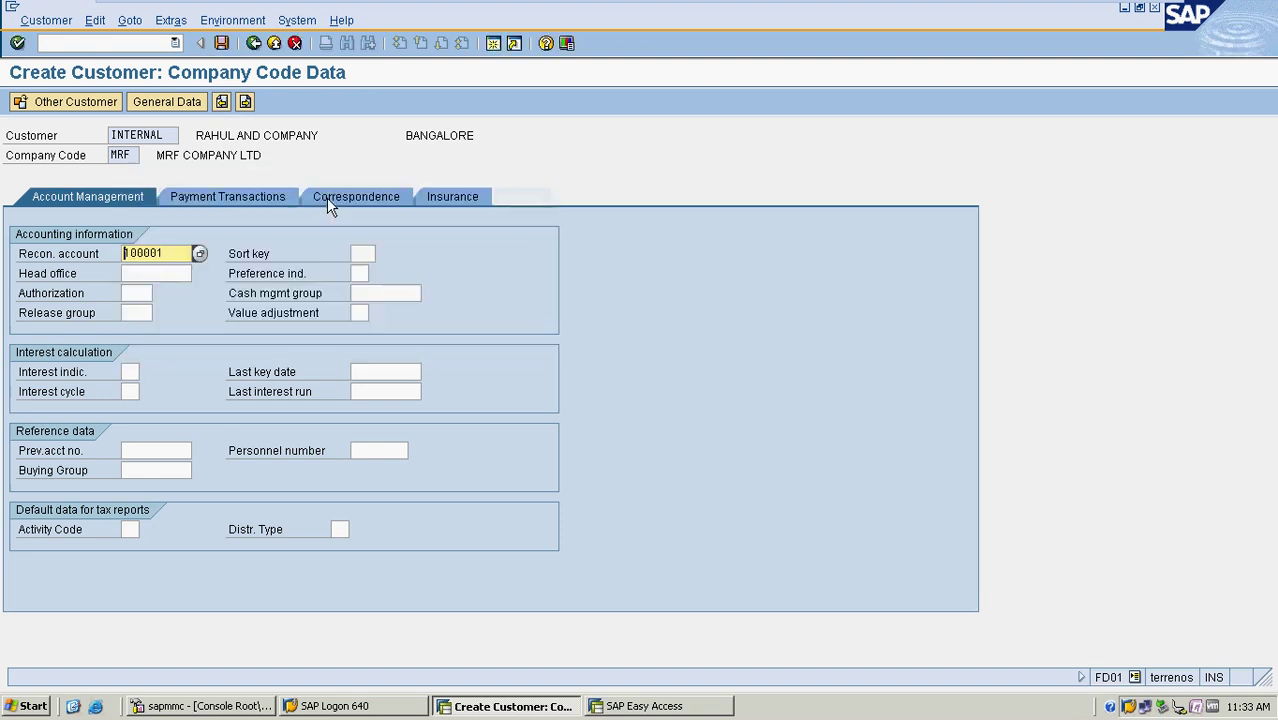
{"action": "left_click", "coordinate": [365, 253]}
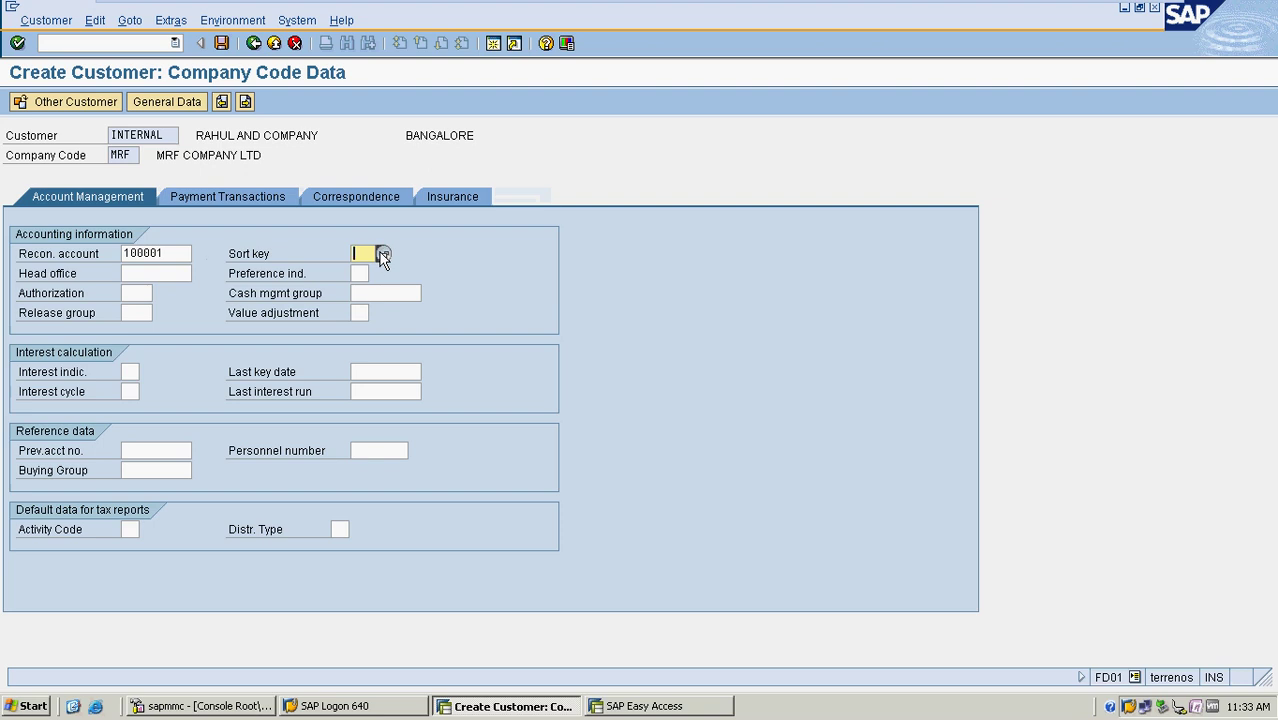
{"action": "left_click", "coordinate": [383, 254]}
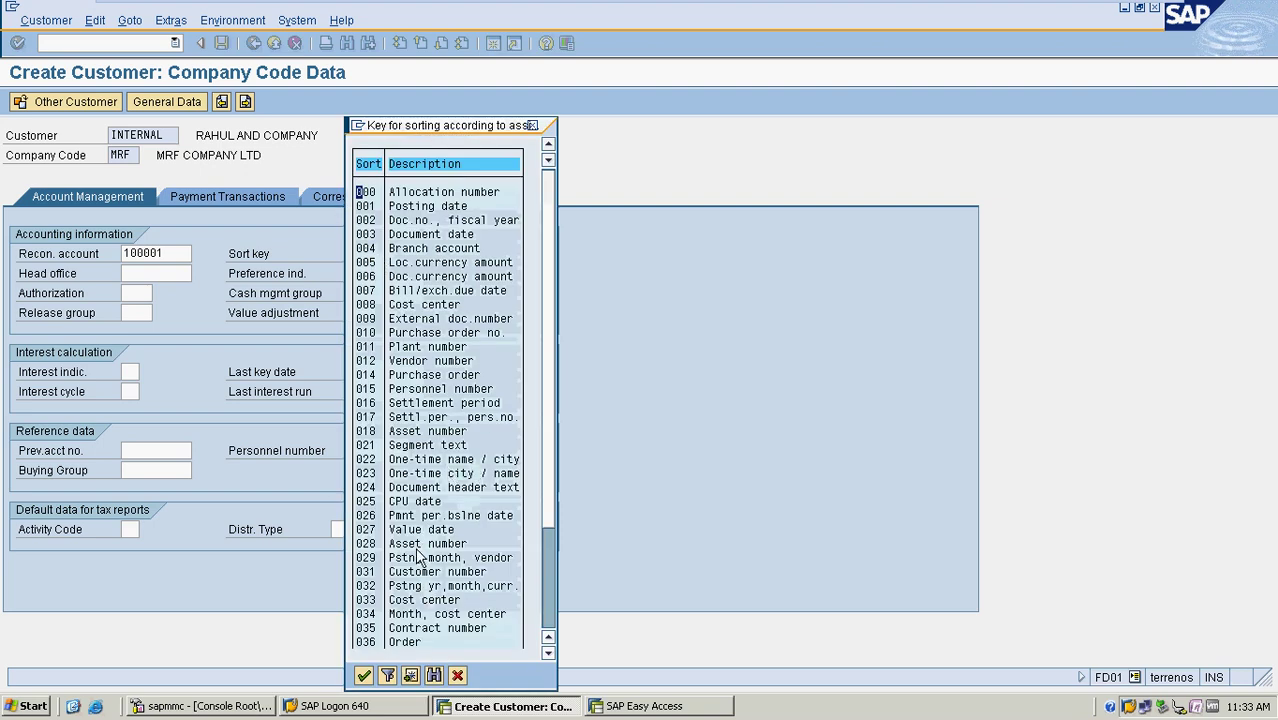
{"action": "double_click", "coordinate": [420, 580]}
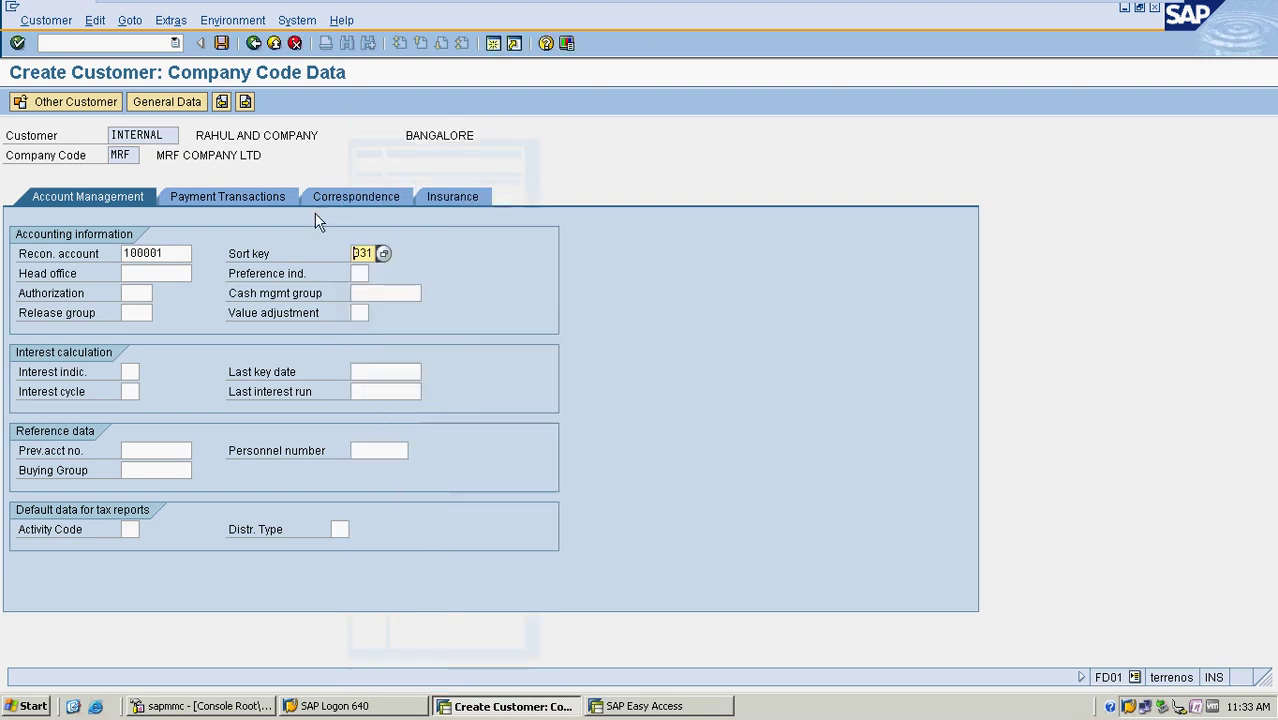
Set payment terms 0001 and payment method C, then save the customer
{"action": "left_click", "coordinate": [269, 197]}
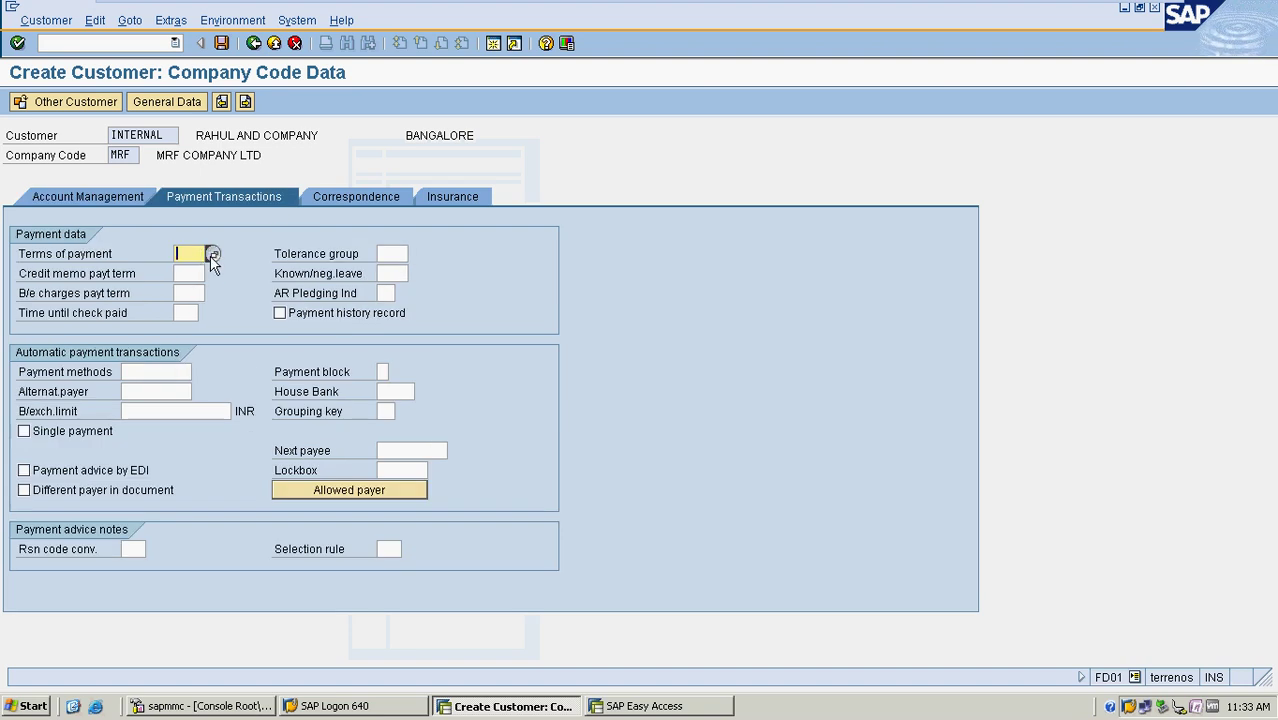
{"action": "left_click", "coordinate": [211, 253]}
{"action": "double_click", "coordinate": [233, 194]}
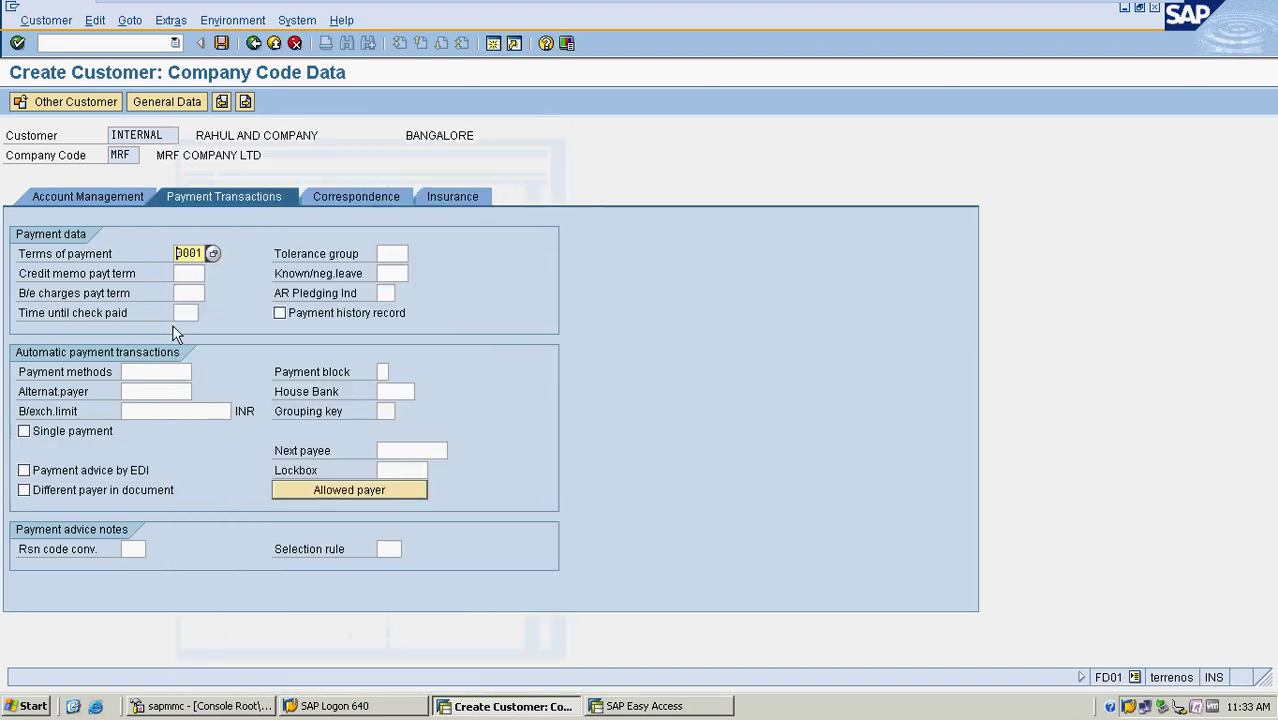
{"action": "left_click", "coordinate": [163, 368]}
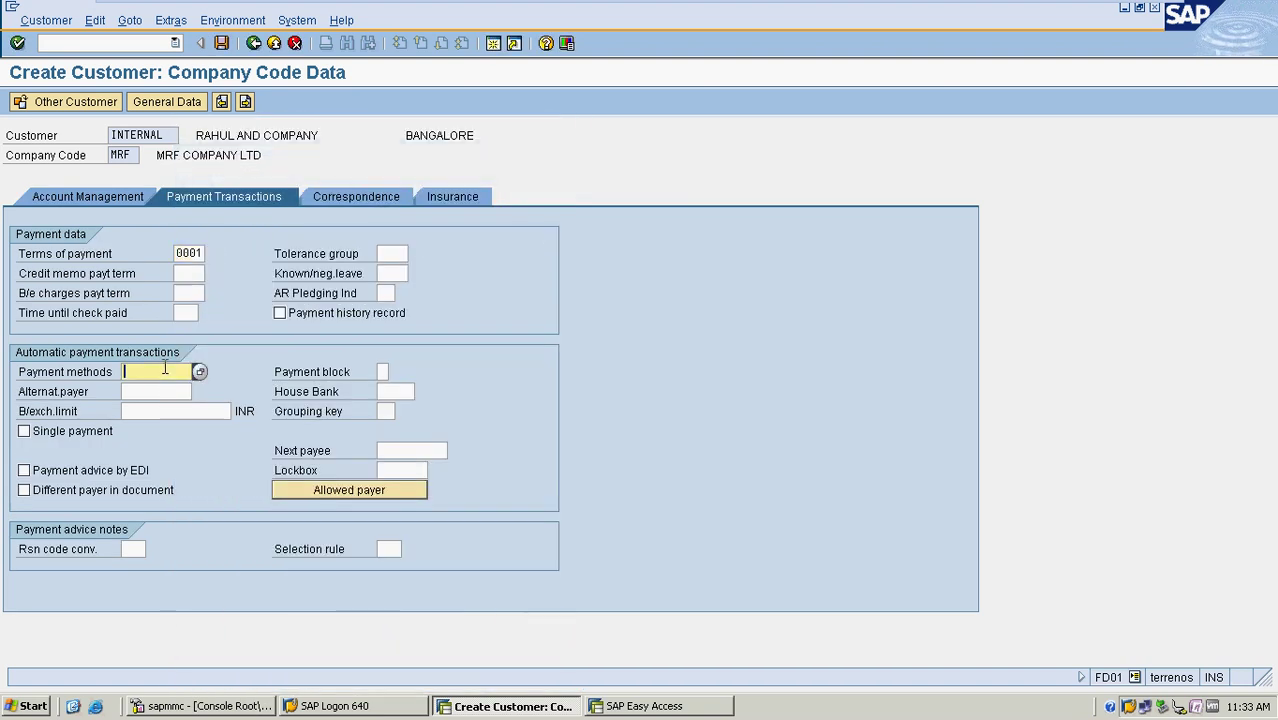
{"action": "type", "text": "C"}
{"action": "left_click", "coordinate": [362, 197]}
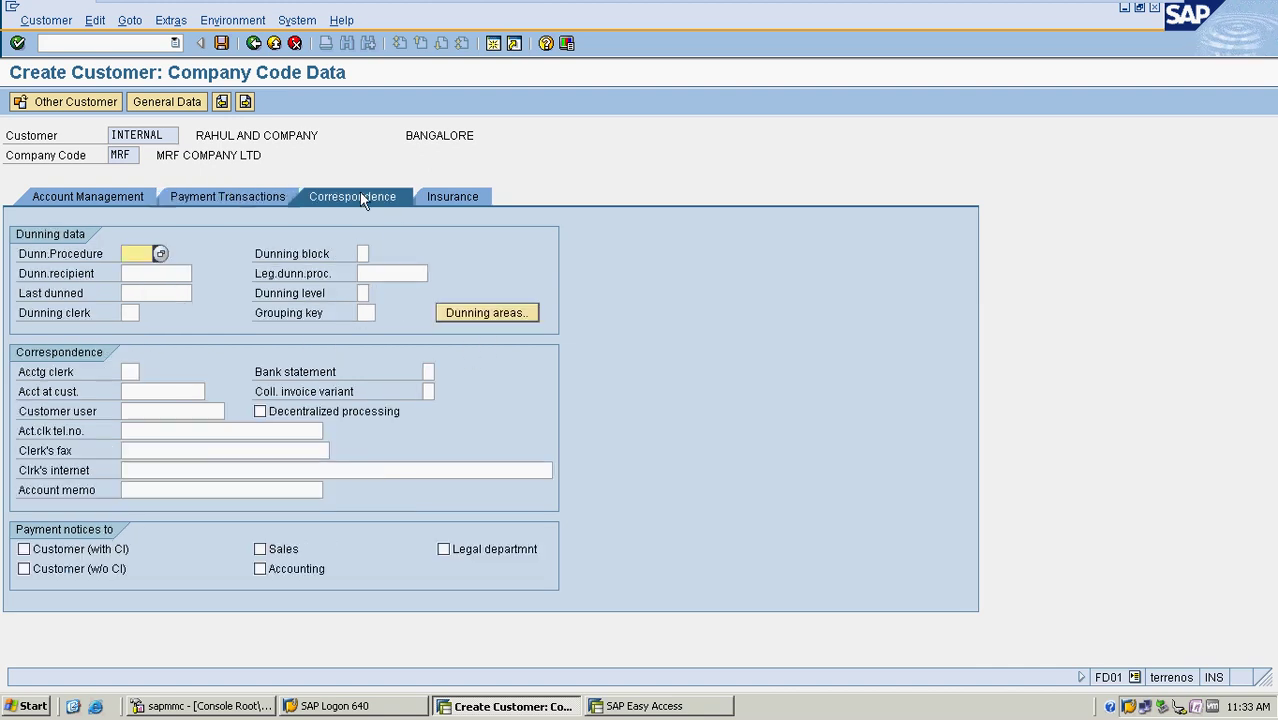
{"action": "left_click", "coordinate": [233, 198]}
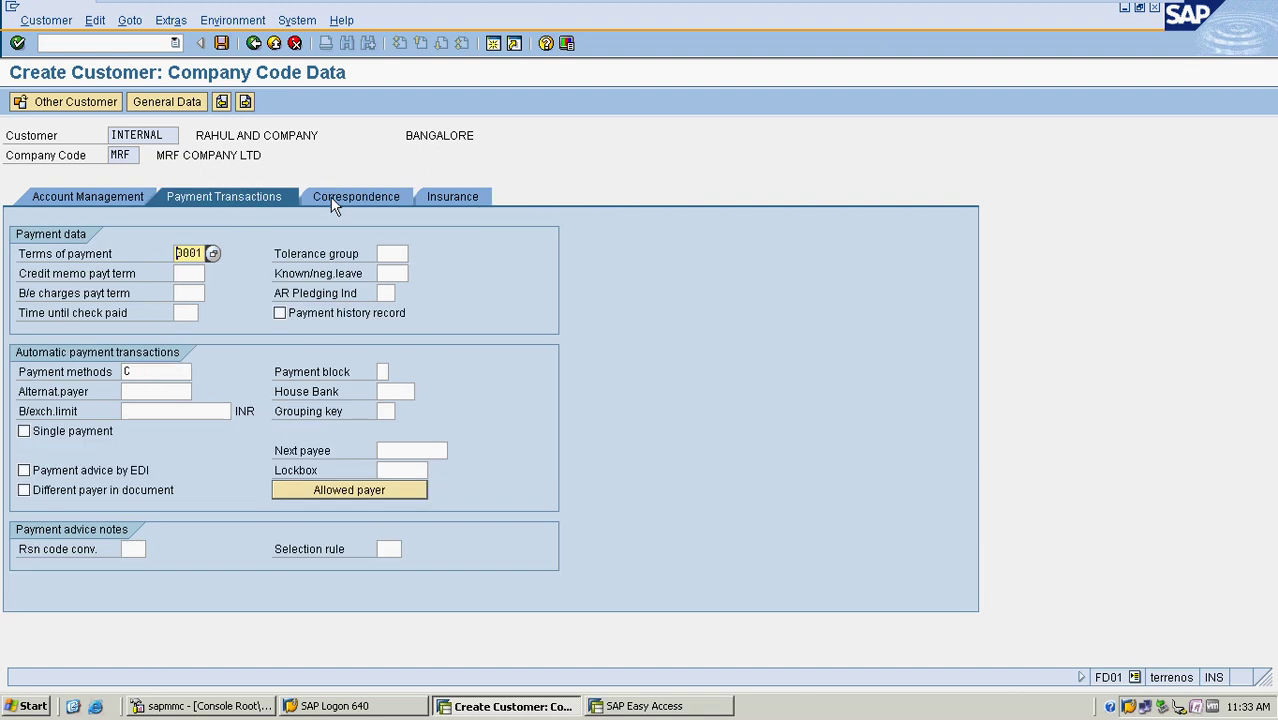
{"action": "left_click", "coordinate": [335, 200]}
{"action": "left_click", "coordinate": [241, 195]}
{"action": "left_click", "coordinate": [222, 44]}
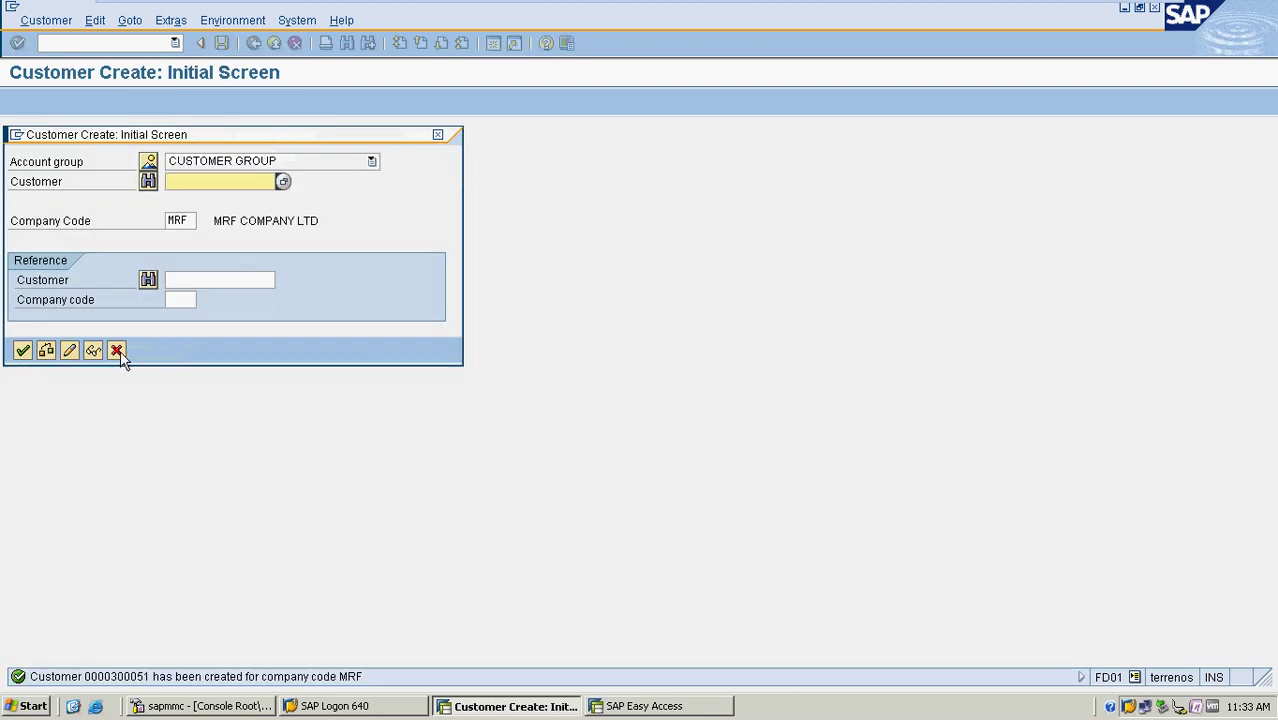
Run FBL5N line items for the new customer in MRF, then return with /n
{"action": "left_click", "coordinate": [116, 349]}
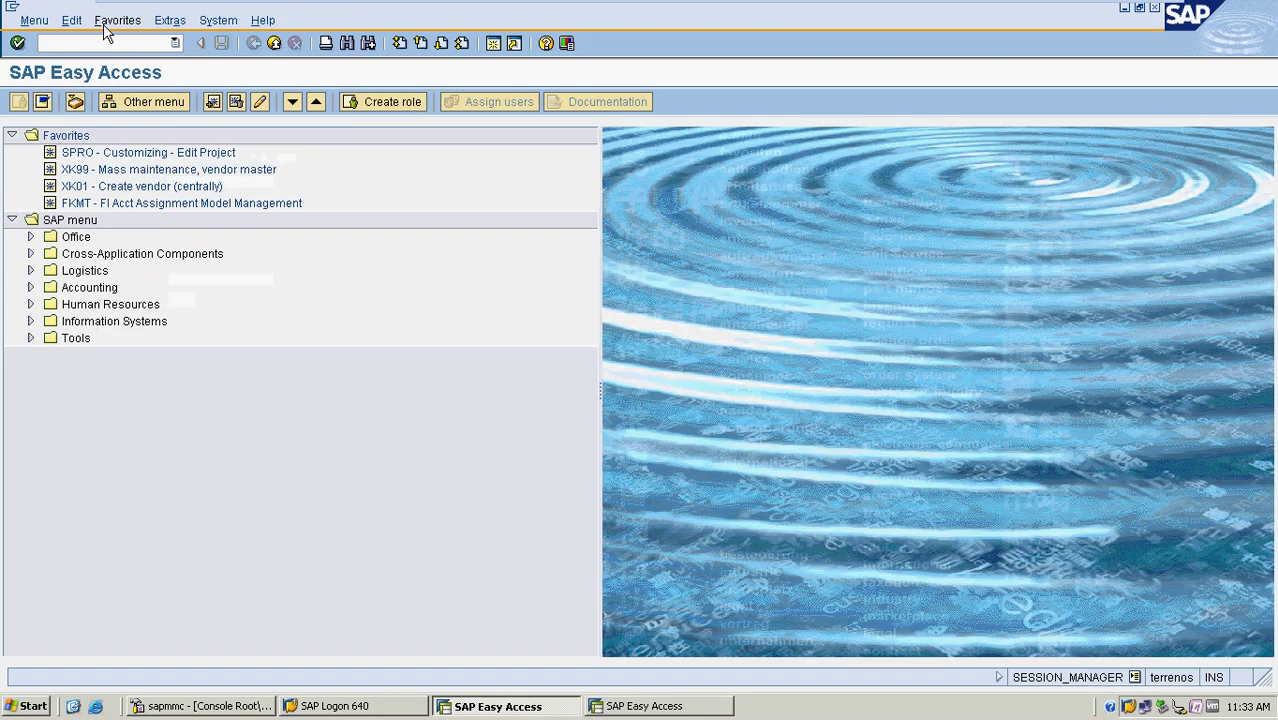
{"action": "type", "text": "FBL5N"}
{"action": "key", "text": "Return"}
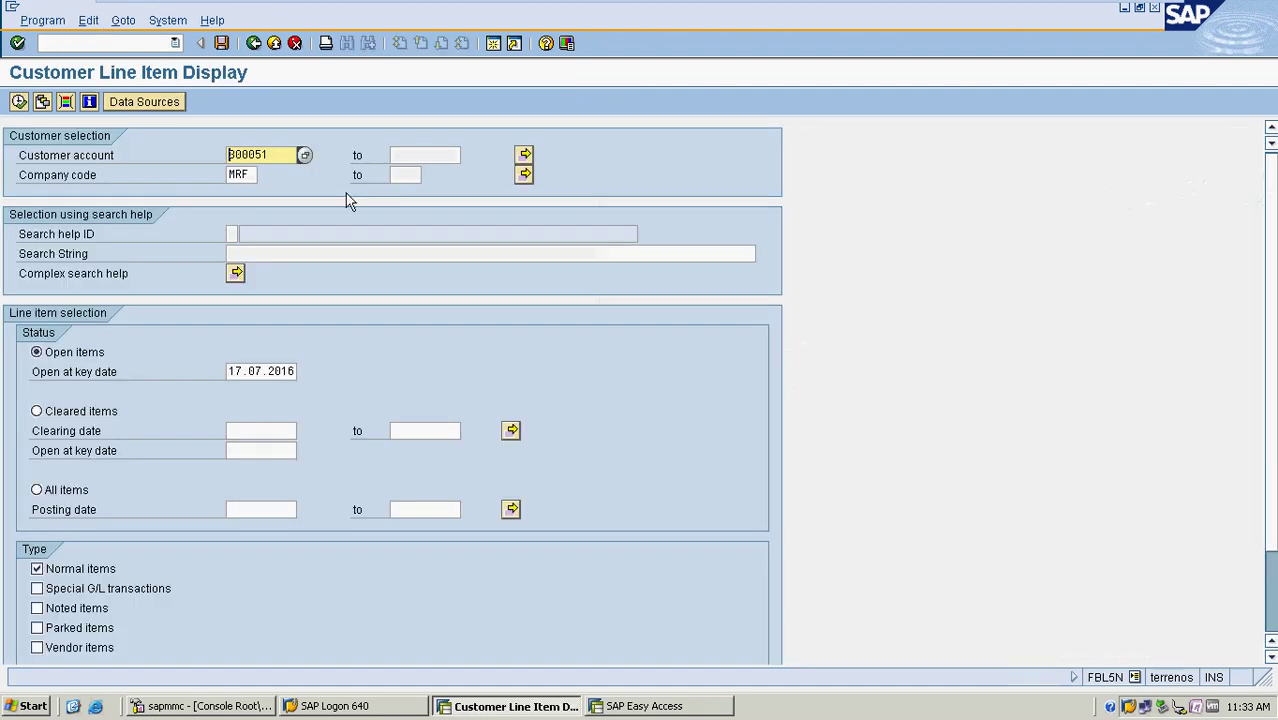
{"action": "left_click", "coordinate": [19, 101]}
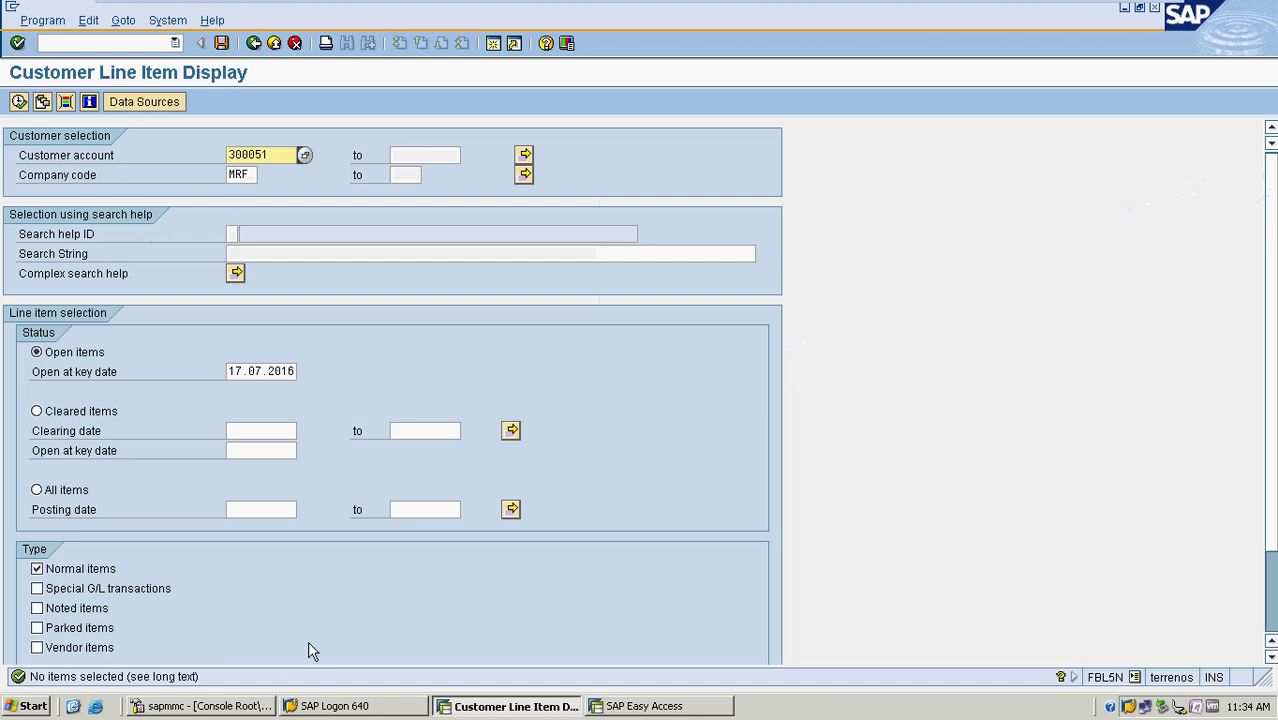
{"action": "left_click", "coordinate": [94, 43]}
{"action": "type", "text": "/n"}
{"action": "key", "text": "Return"}
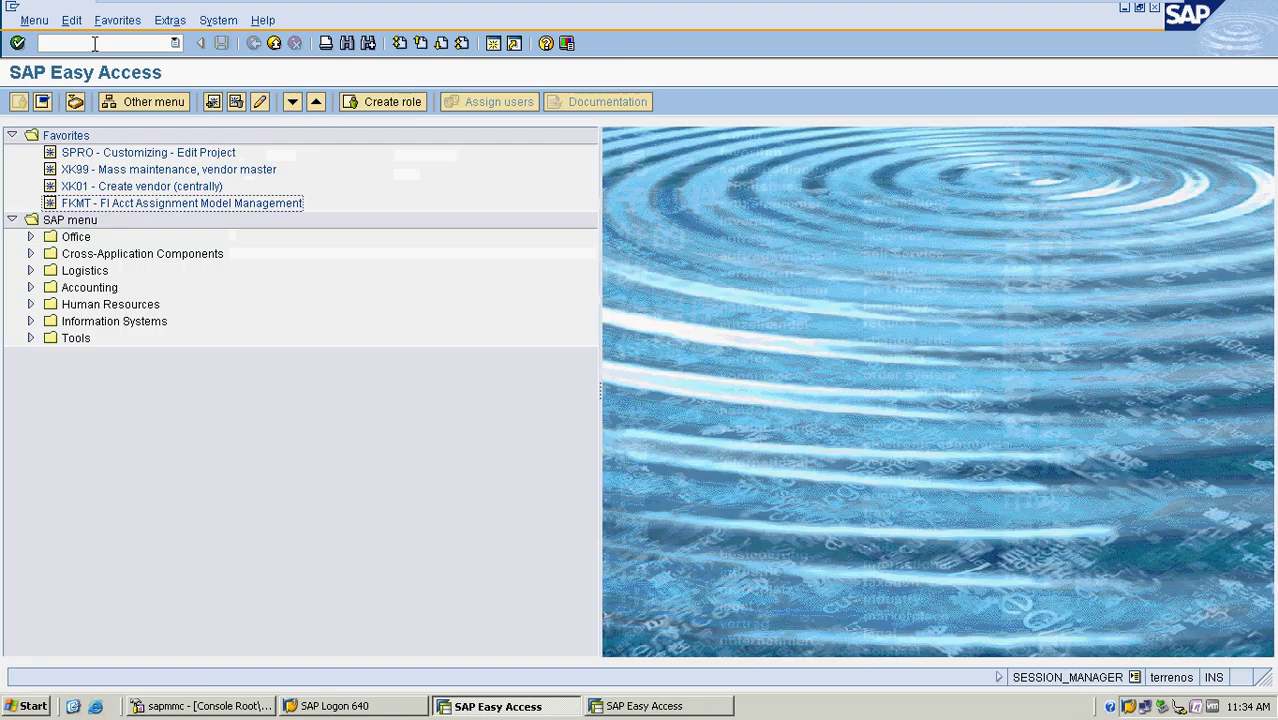
Open the Enter Customer Invoice screen with transaction FB70
{"action": "left_click", "coordinate": [94, 43]}
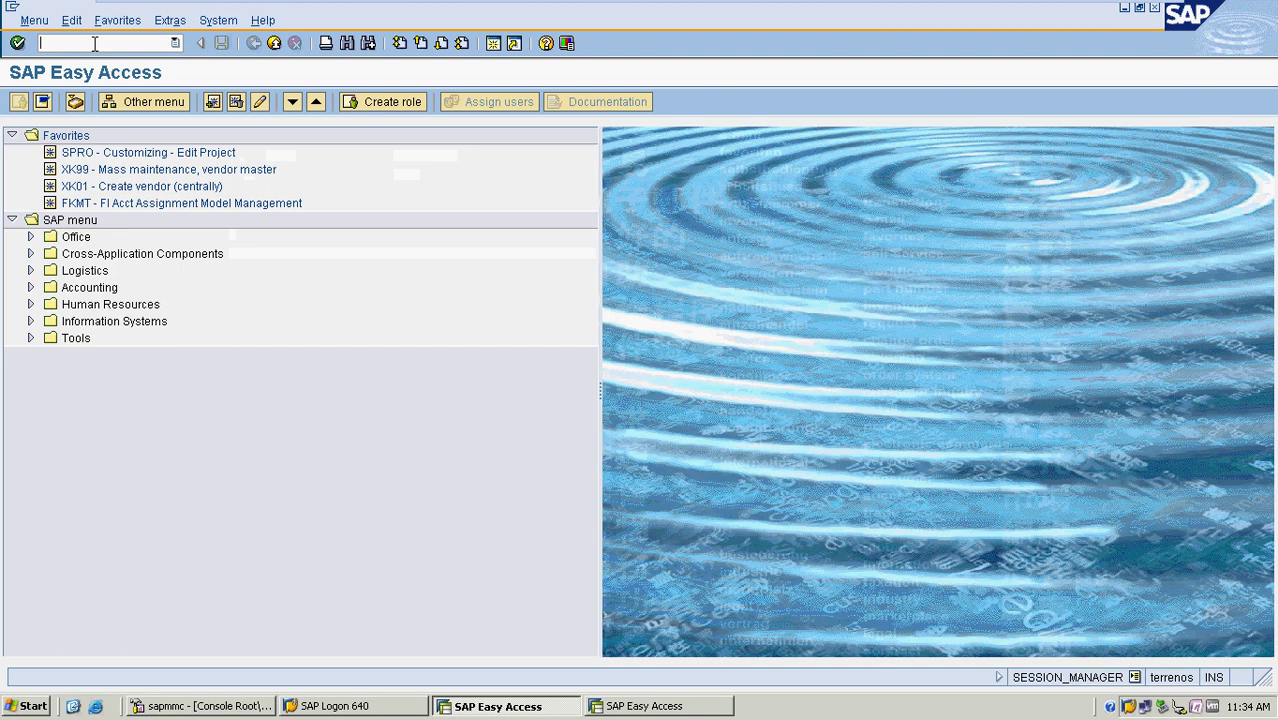
{"action": "type", "text": "fb70"}
{"action": "key", "text": "Return"}
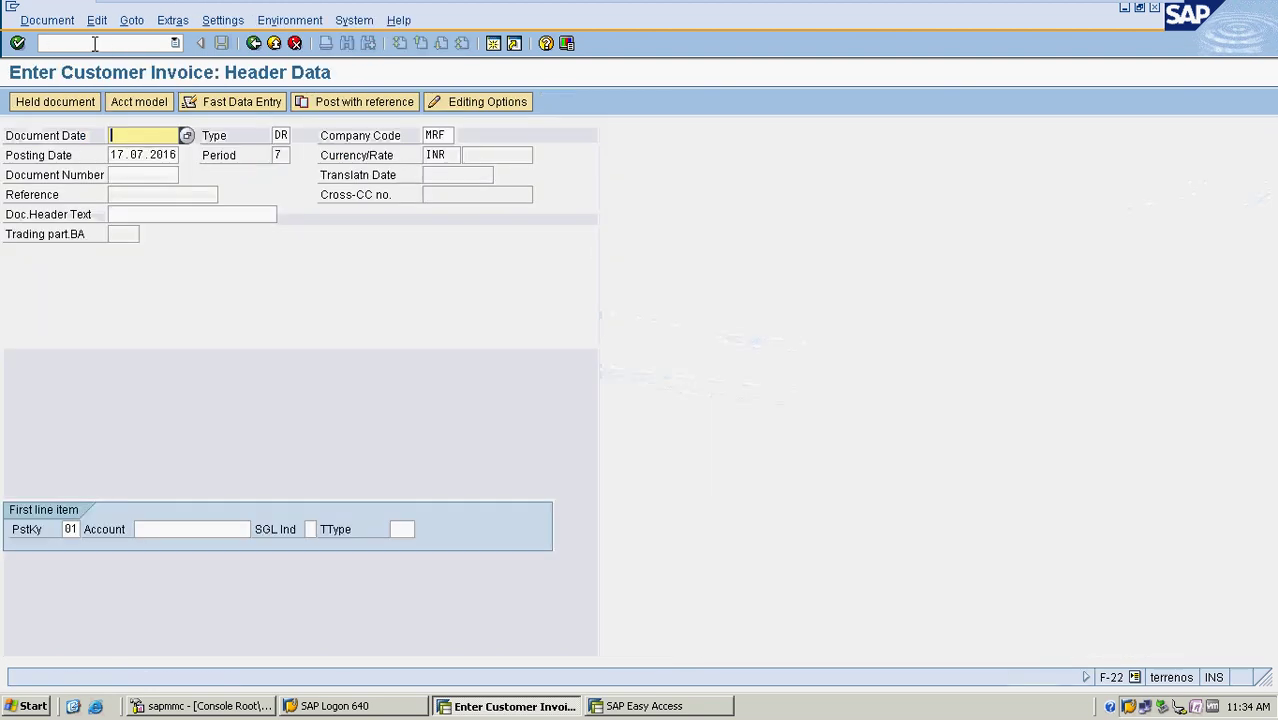
{"action": "left_click", "coordinate": [140, 42]}
{"action": "type", "text": "/nfb60"}
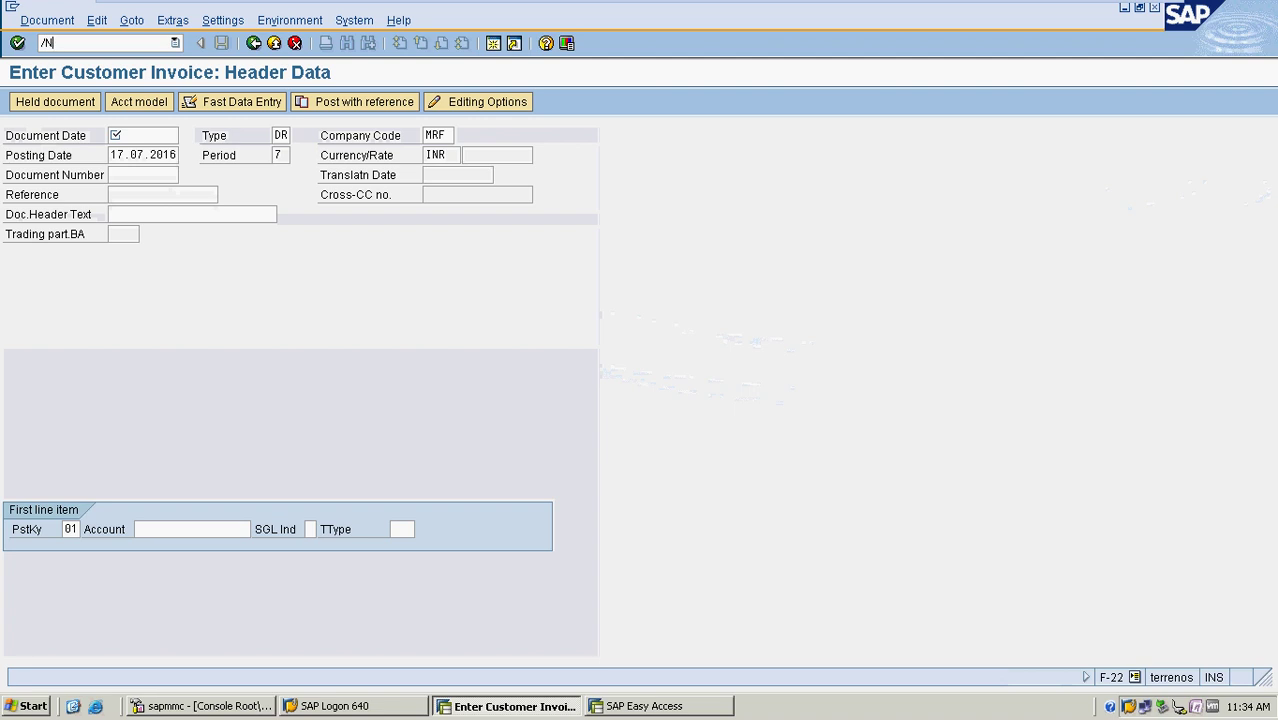
{"action": "key", "text": "Return"}
{"action": "type", "text": "/nfb70"}
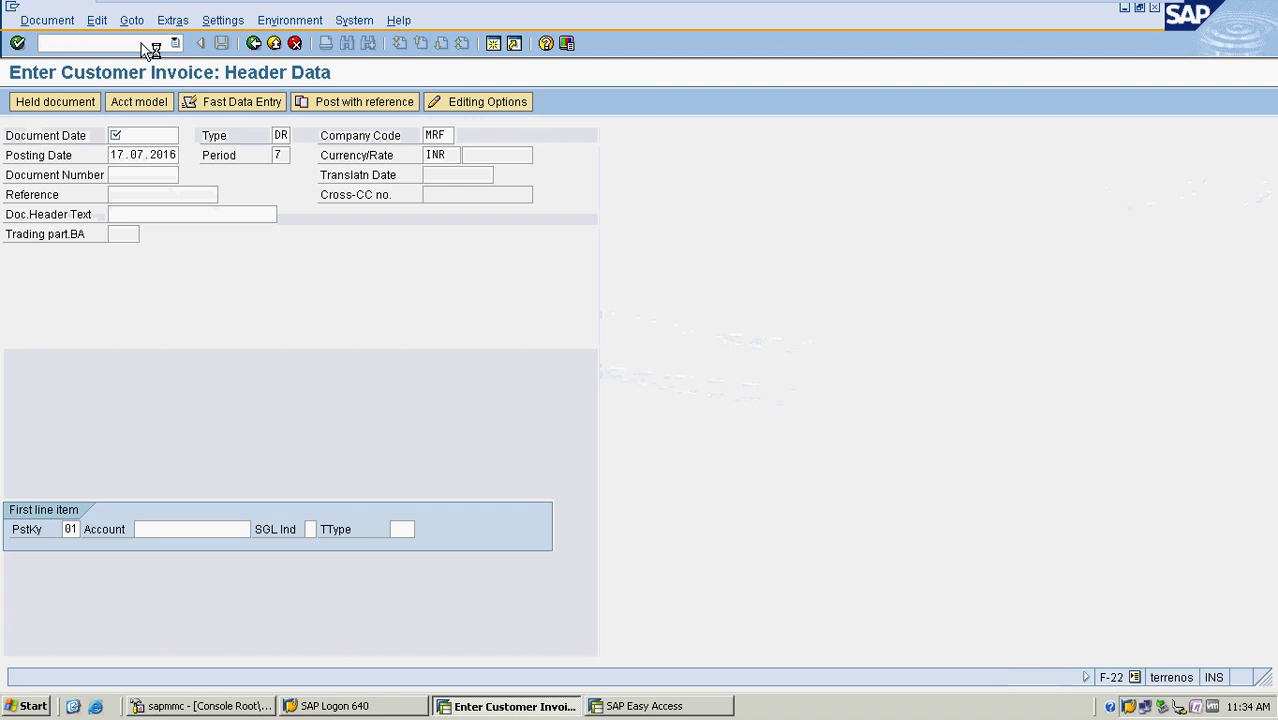
{"action": "key", "text": "Return"}
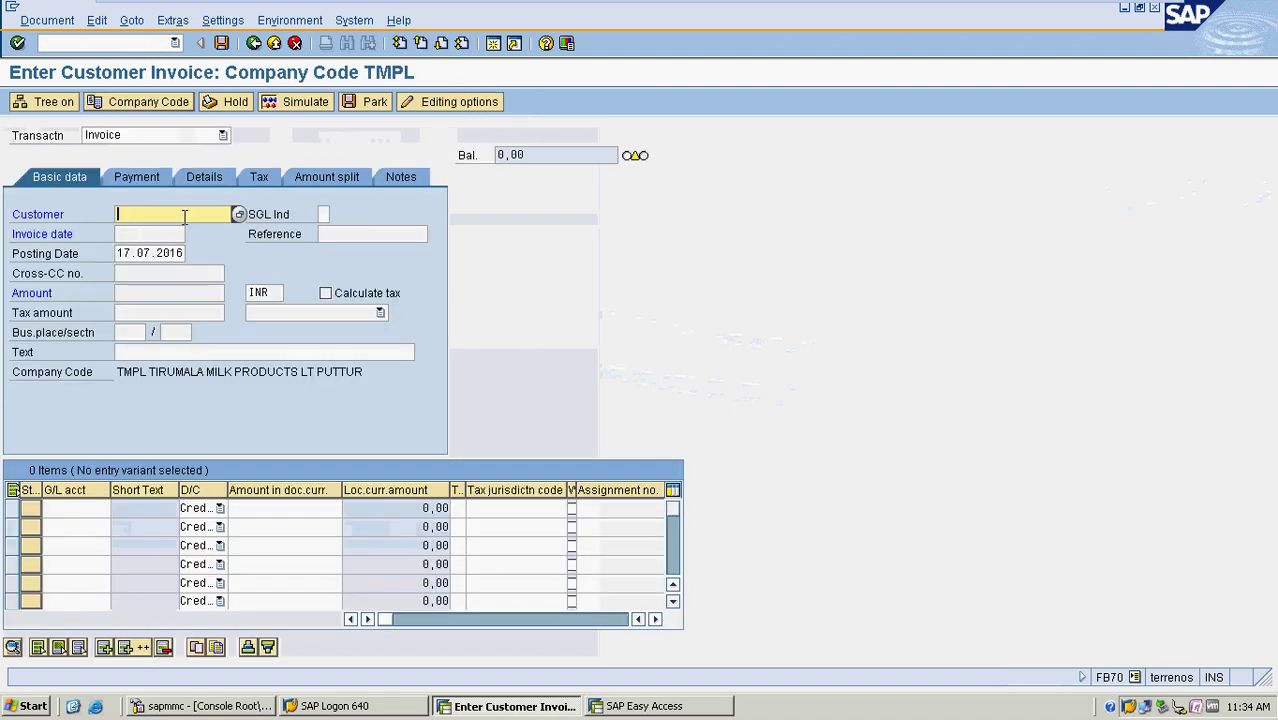
Change the invoice company code from TMPL to MRF
{"action": "left_click", "coordinate": [166, 102]}
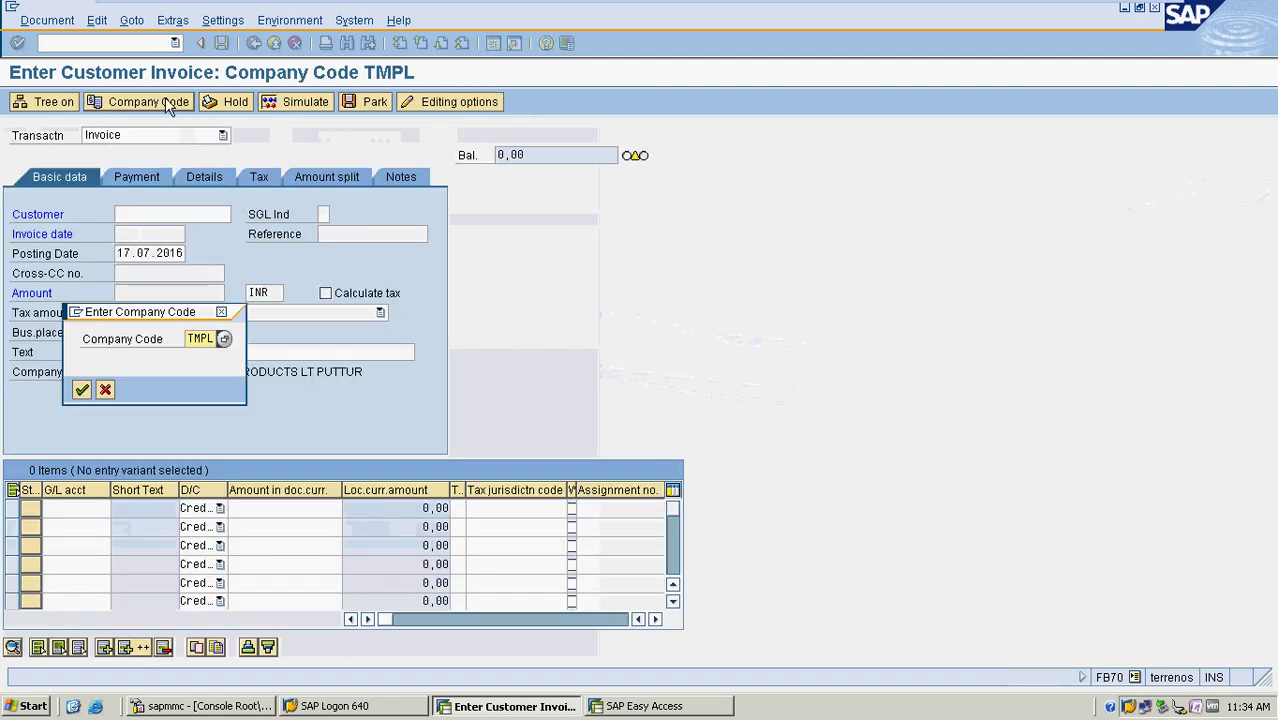
{"action": "left_click", "coordinate": [251, 376]}
{"action": "key", "text": "Return"}
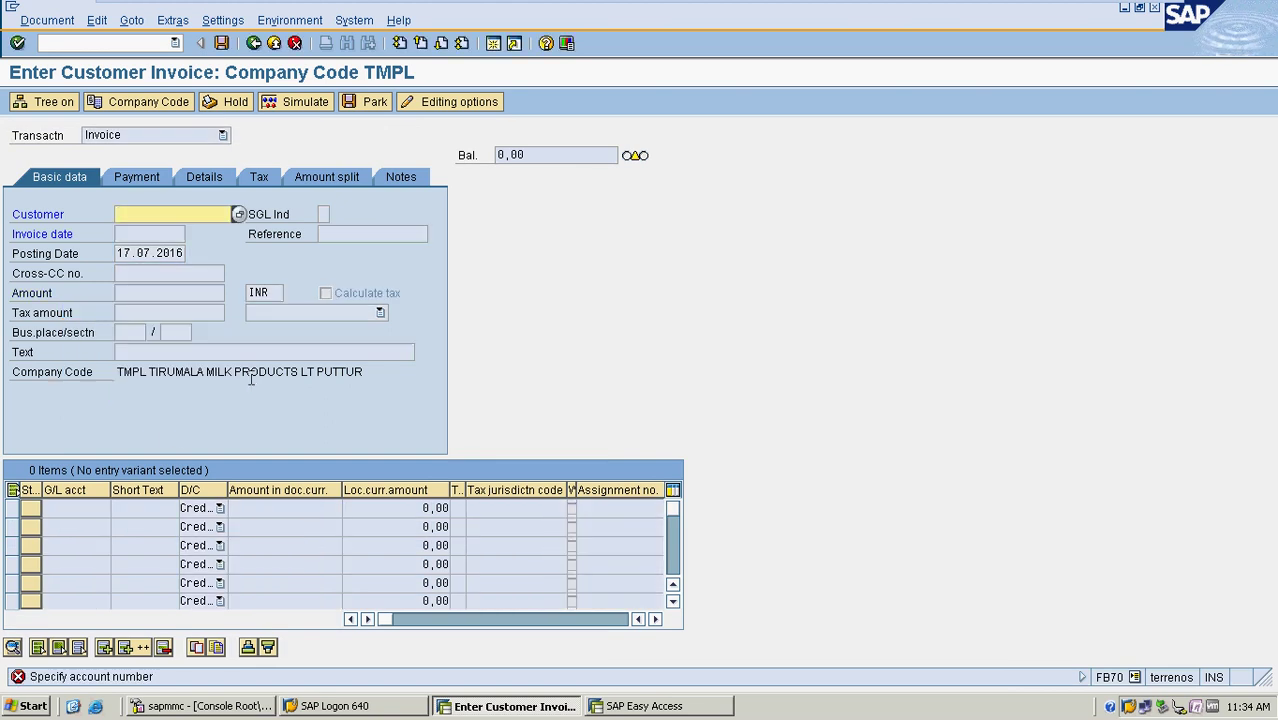
{"action": "left_click", "coordinate": [144, 104]}
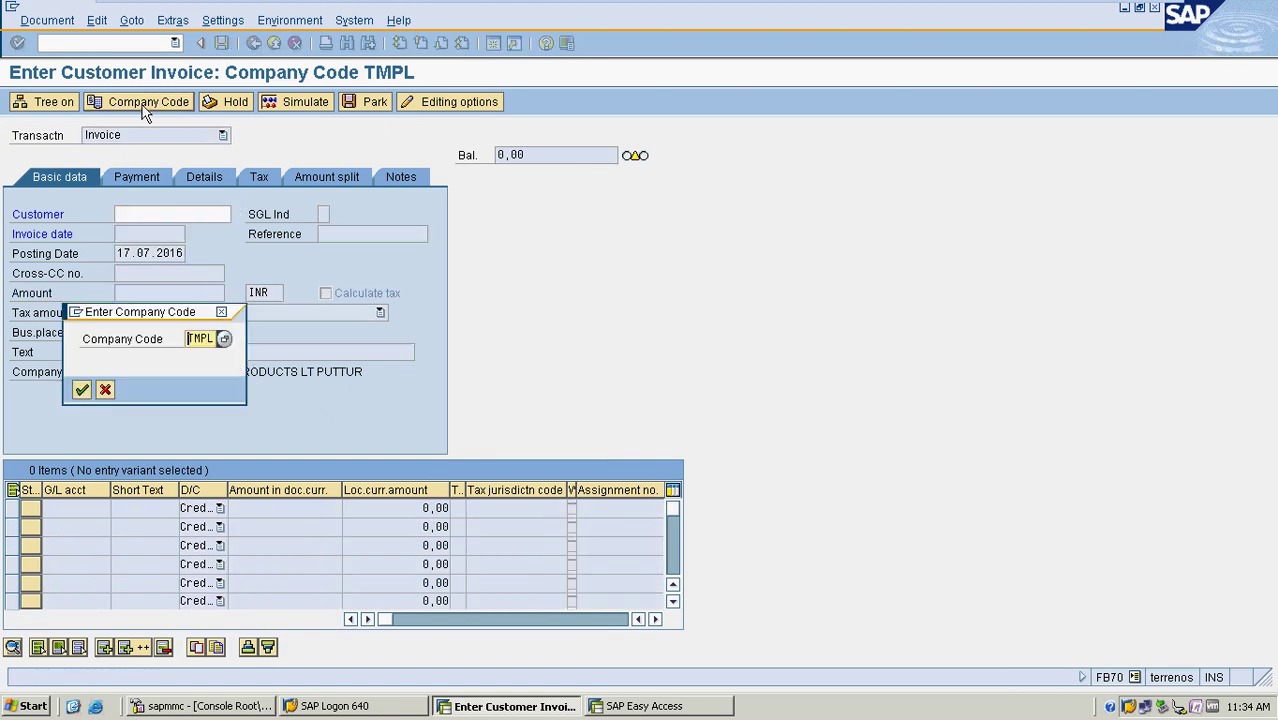
{"action": "key", "text": "BackSpace"}
{"action": "key", "text": "BackSpace"}
{"action": "key", "text": "BackSpace"}
{"action": "key", "text": "BackSpace"}
{"action": "type", "text": "MRF"}
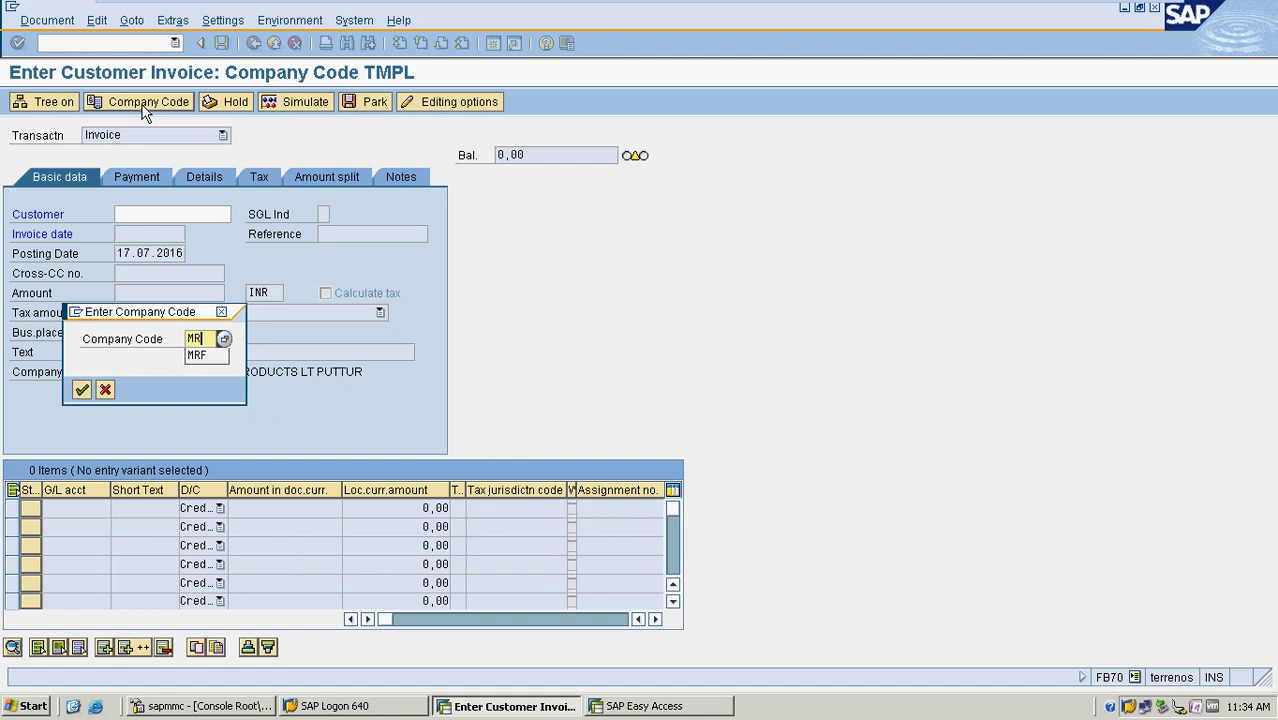
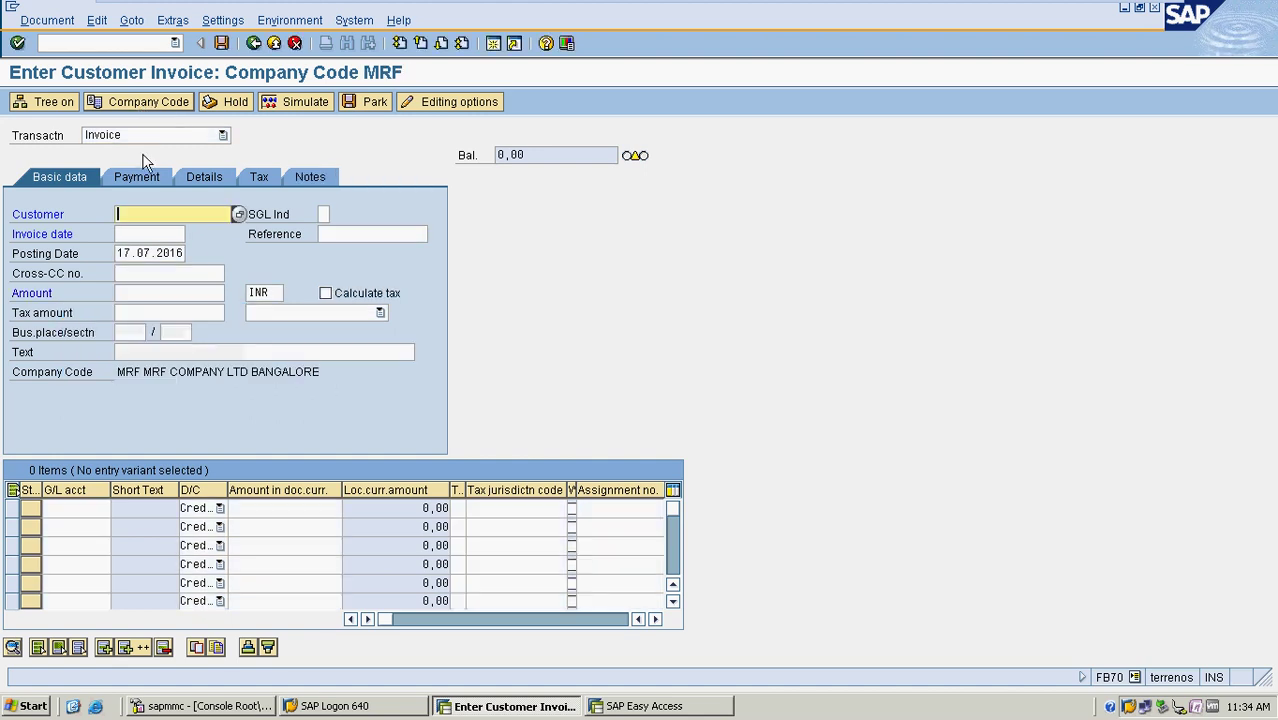
Select customer 300051, set invoice and posting dates to 10.07.2016, and enter reference MRF100
{"action": "left_click", "coordinate": [237, 216]}
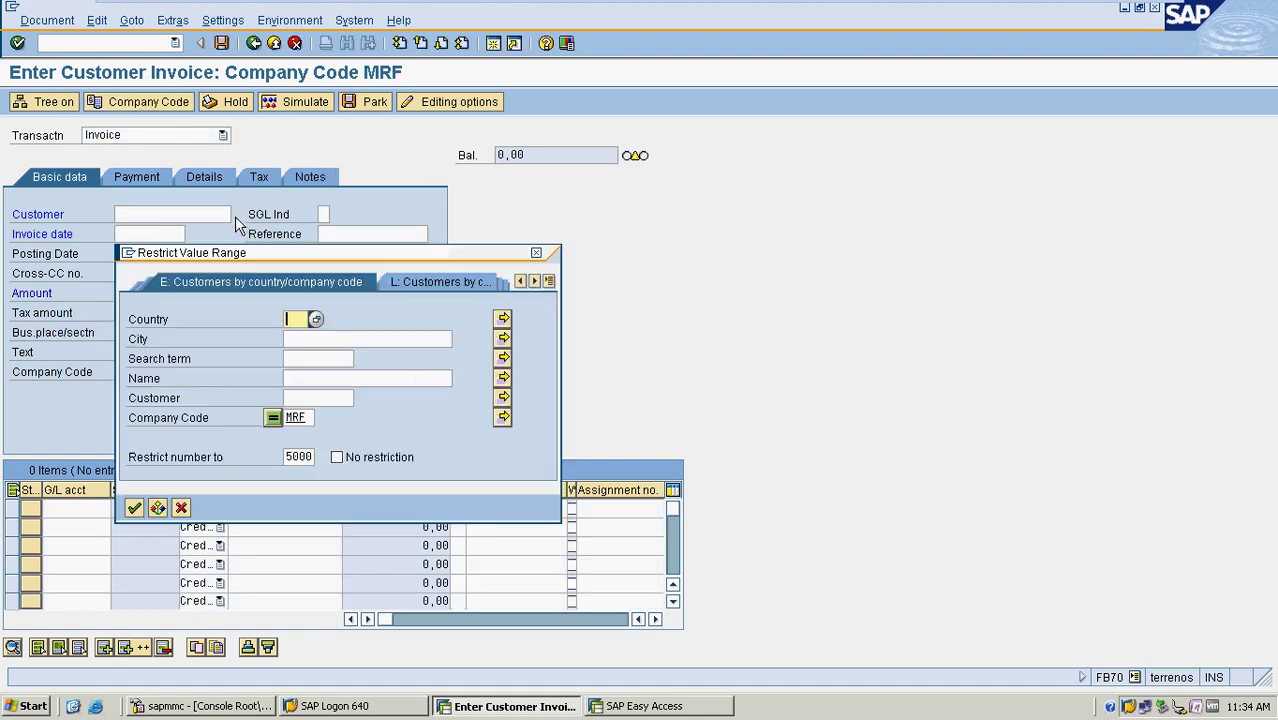
{"action": "left_click", "coordinate": [134, 508]}
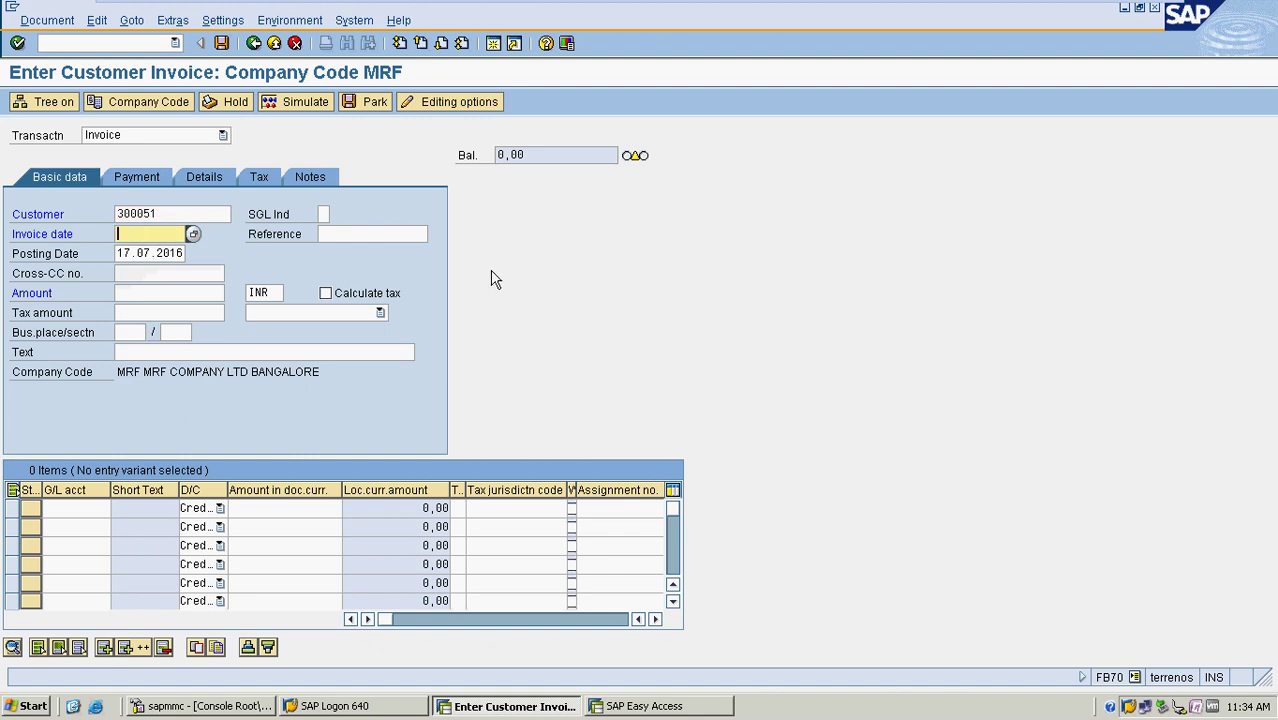
{"action": "type", "text": "10.0"}
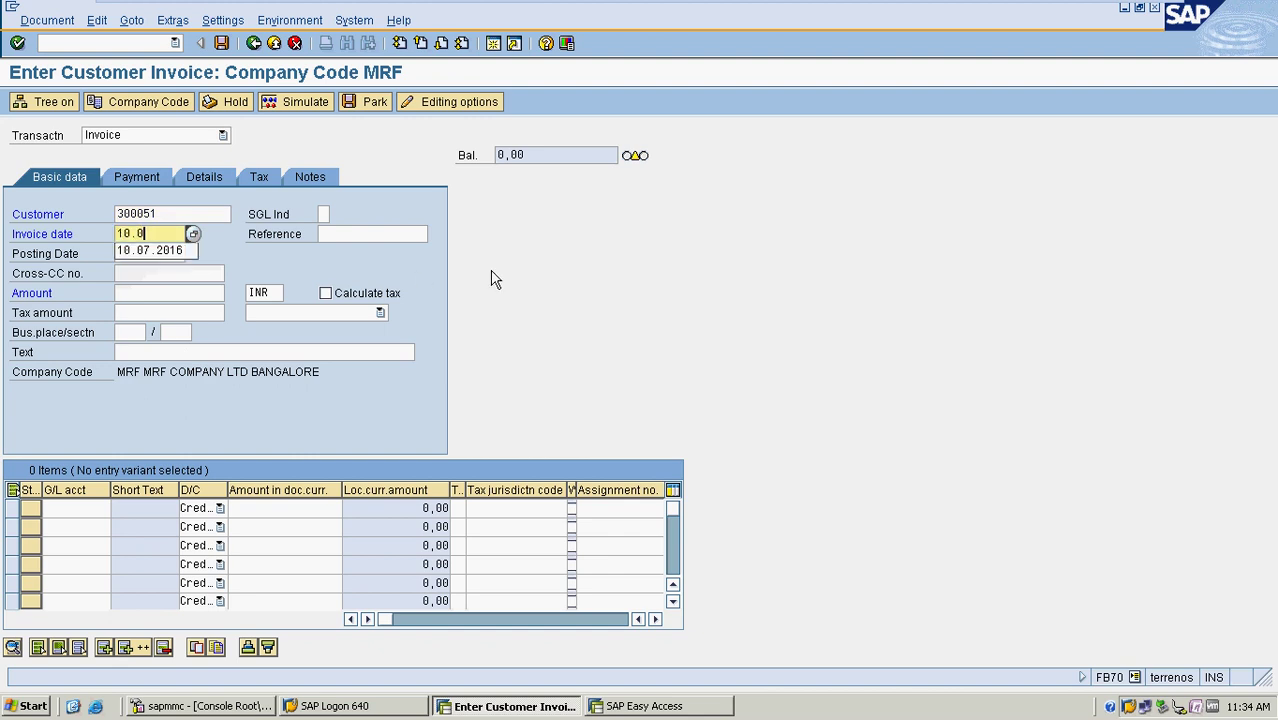
{"action": "type", "text": "7.2016"}
{"action": "key", "text": "Tab"}
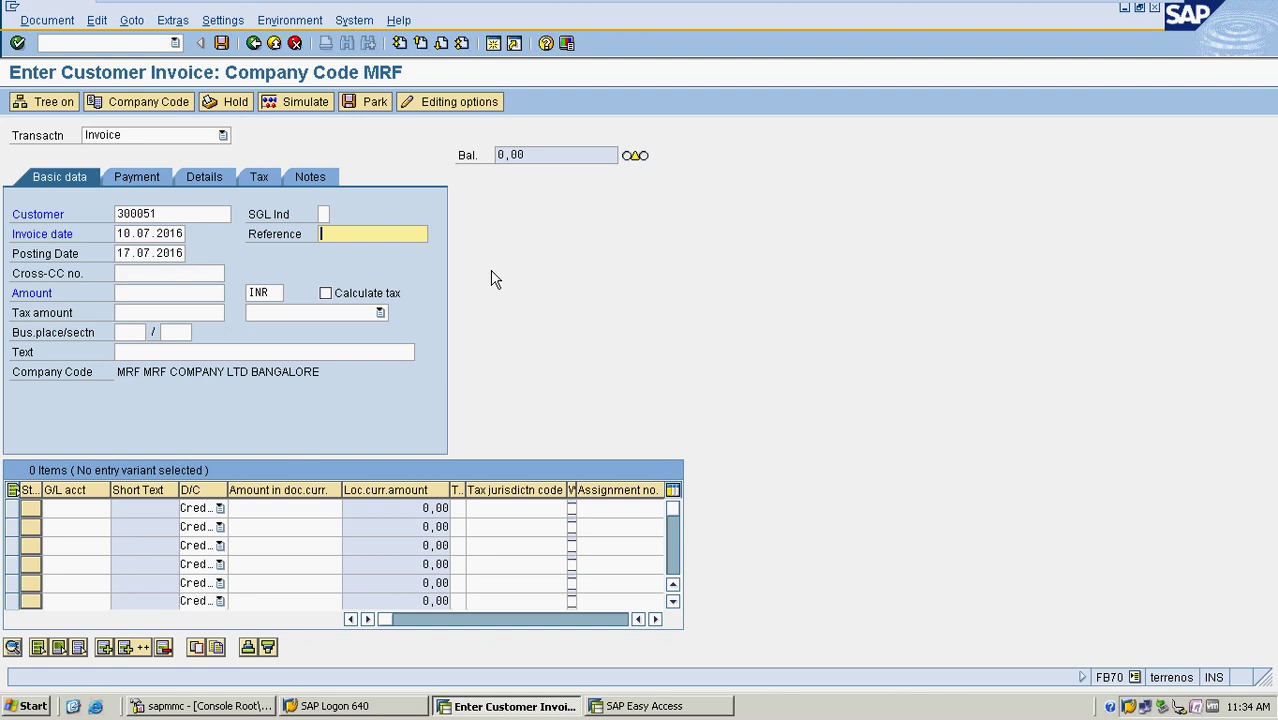
{"action": "type", "text": "MRF100"}
{"action": "key", "text": "Tab"}
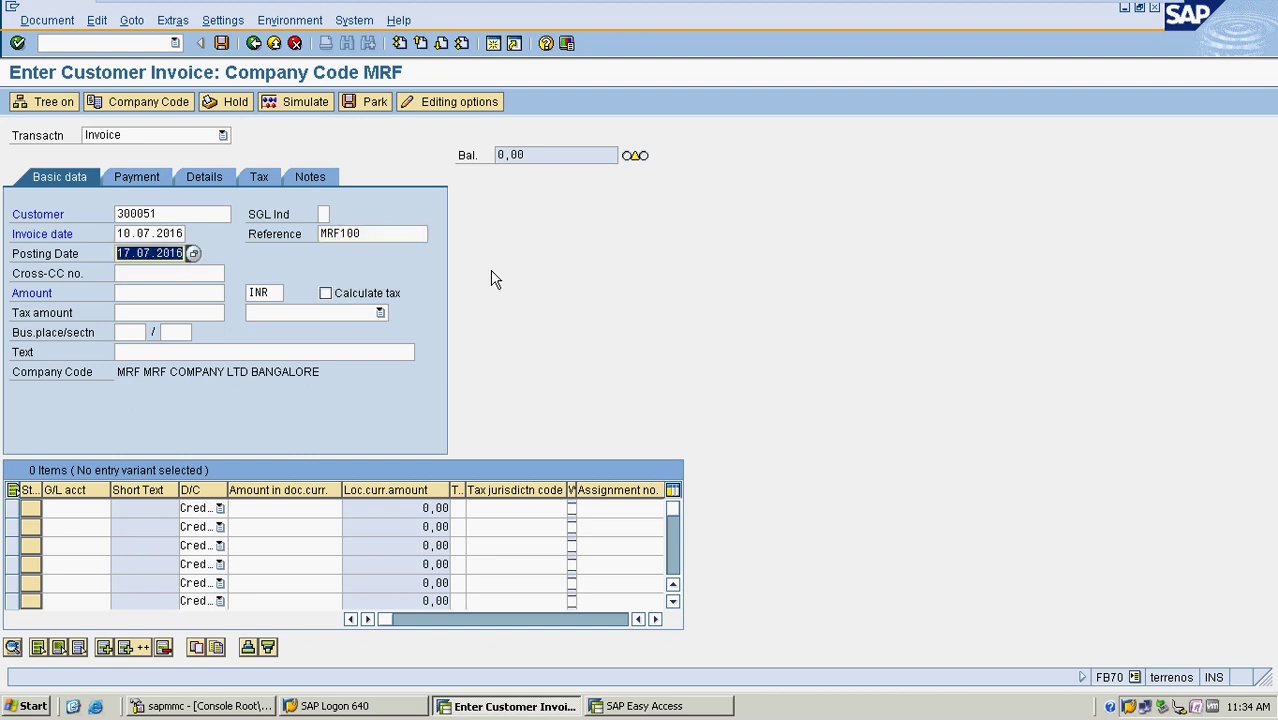
{"action": "type", "text": "10.07.2016"}
{"action": "key", "text": "Tab"}
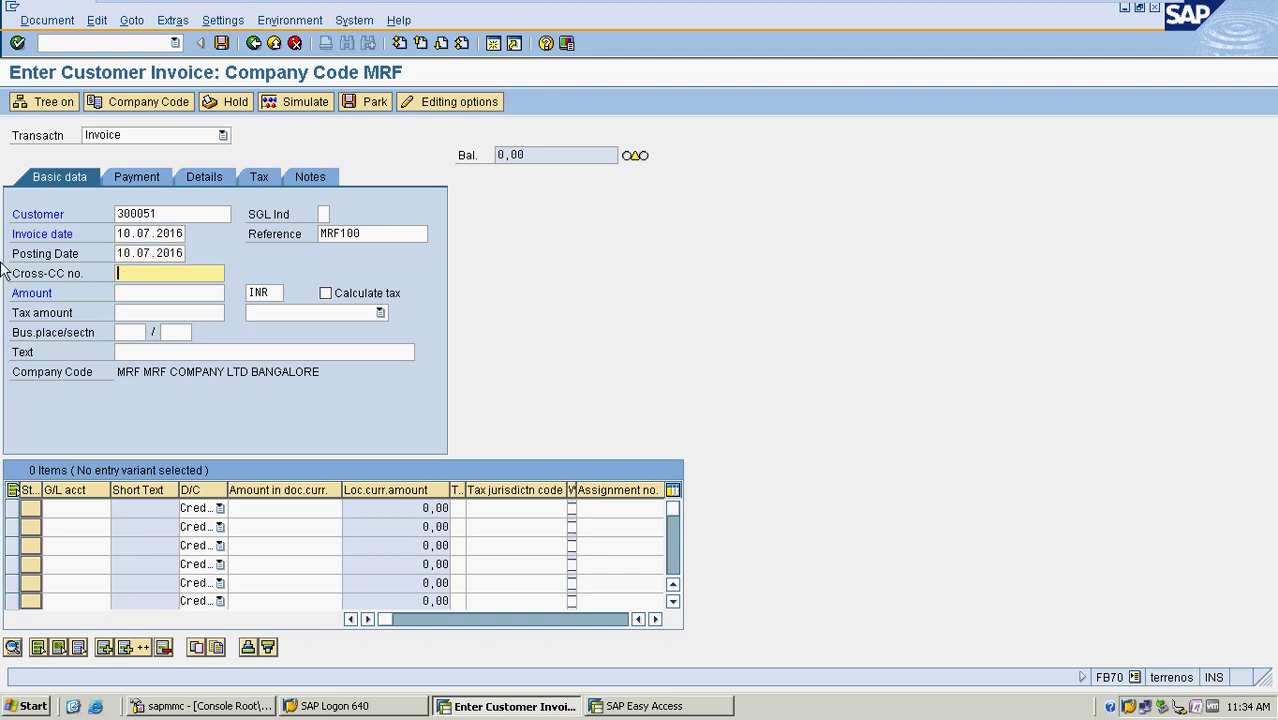
Enter the invoice amount 1000 and the text SALES
{"action": "left_click", "coordinate": [145, 298]}
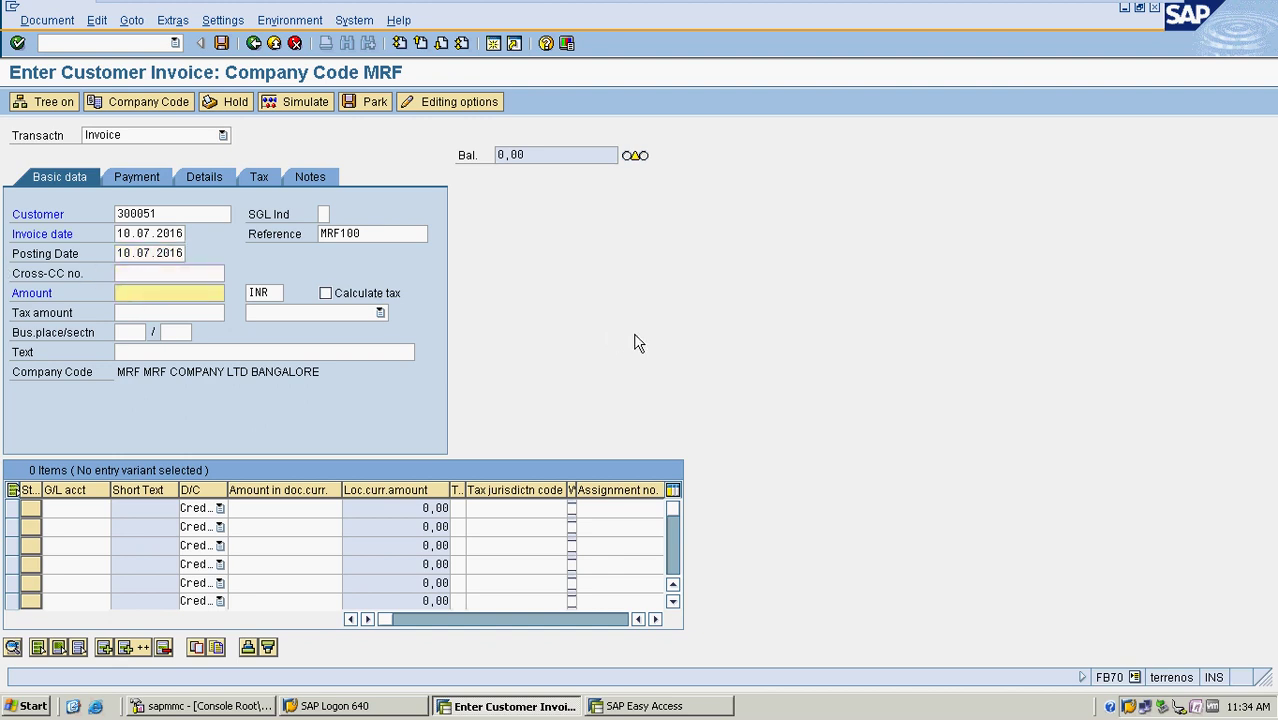
{"action": "type", "text": "1000"}
{"action": "left_click", "coordinate": [160, 355]}
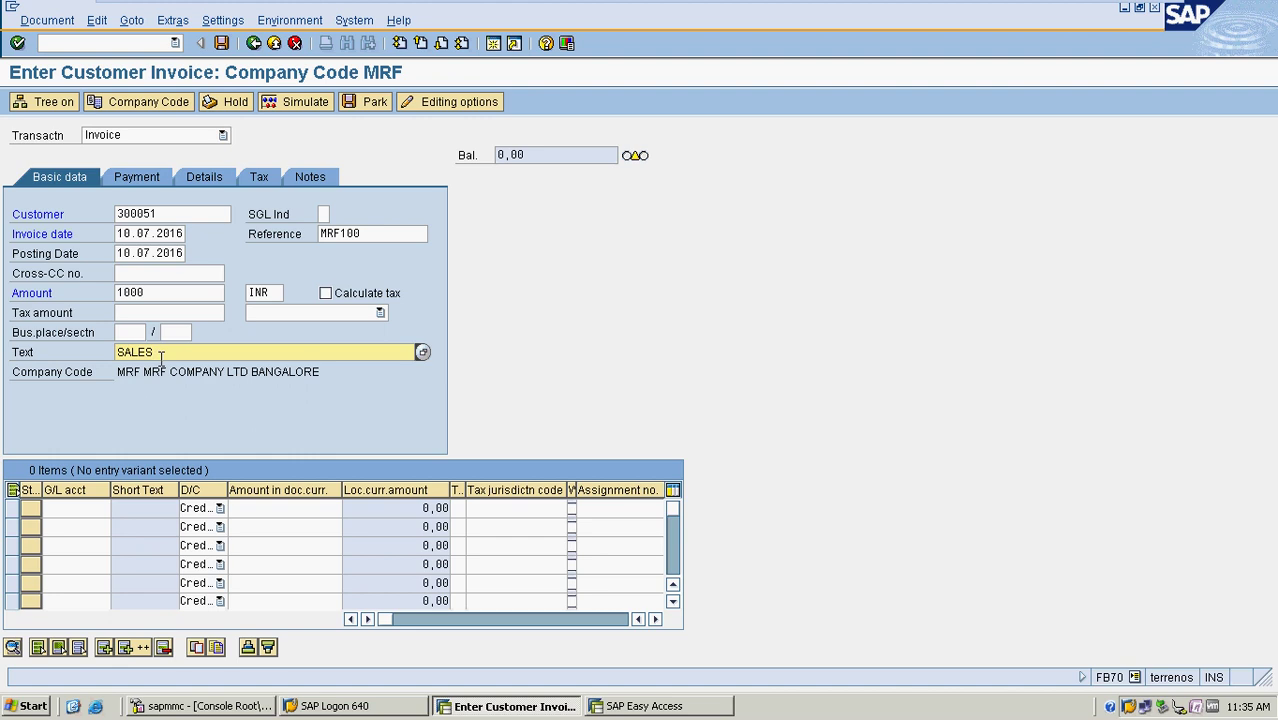
{"action": "left_click", "coordinate": [85, 509]}
{"action": "left_click", "coordinate": [120, 508]}
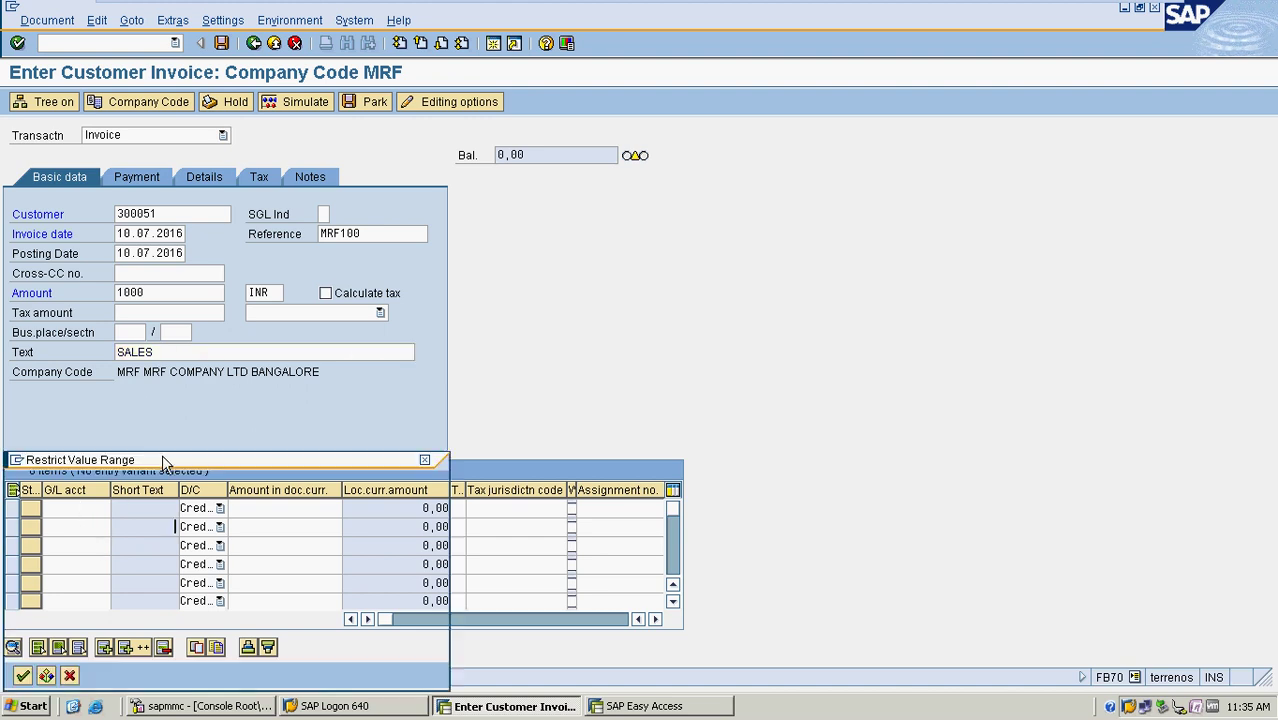
Add a line item on G/L account 300000 SALES for 1.000,00 with text SALES, and validate it
{"action": "key", "text": "Return"}
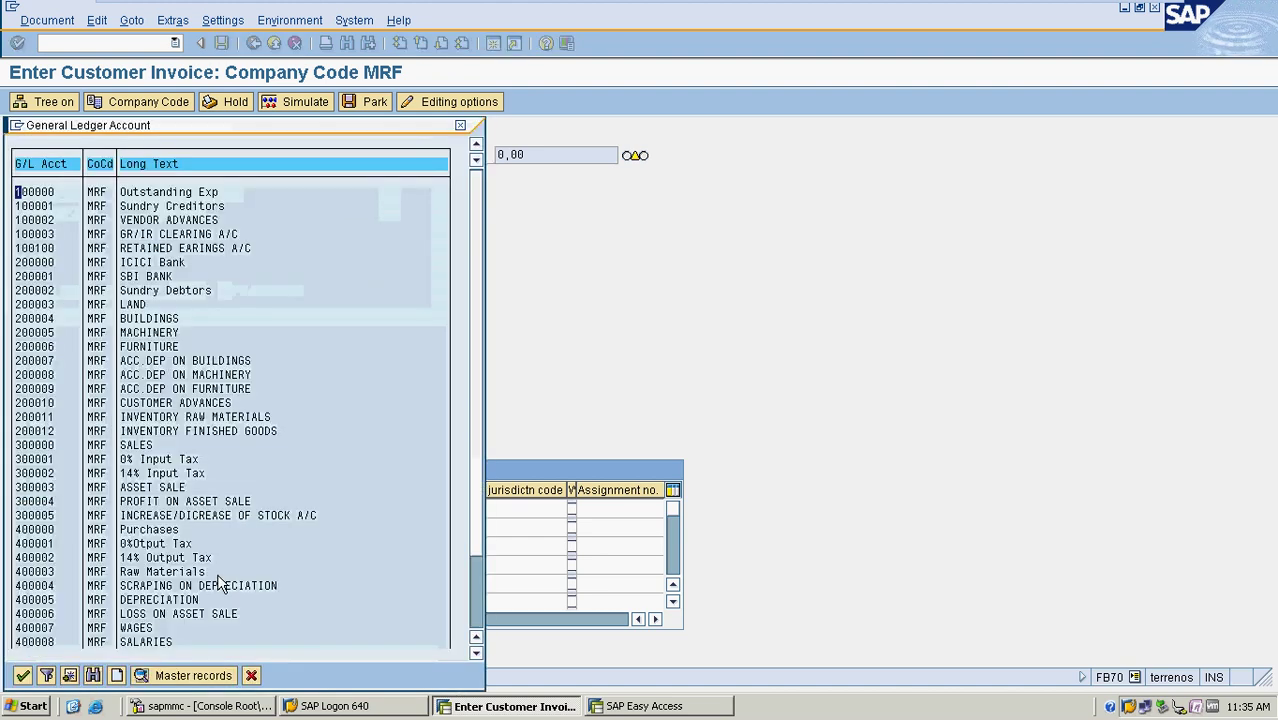
{"action": "scroll", "coordinate": [222, 537], "scroll_direction": "down", "scroll_amount": 1}
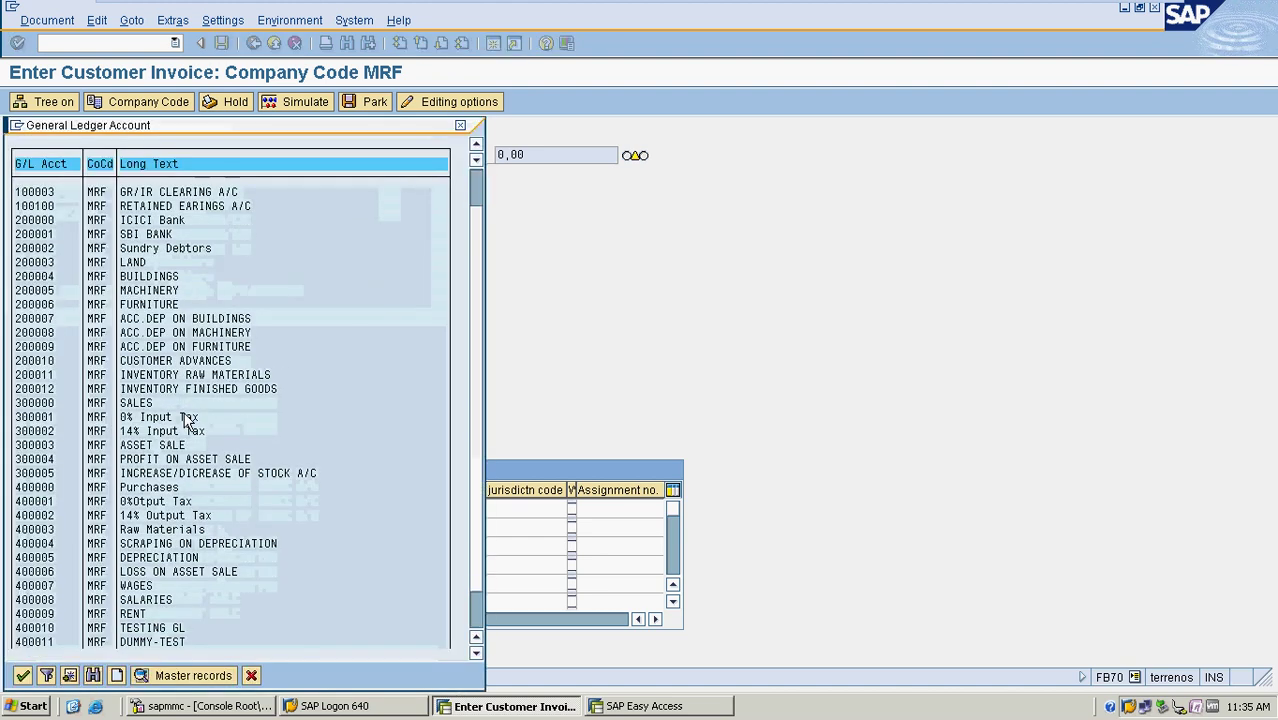
{"action": "double_click", "coordinate": [131, 405]}
{"action": "key", "text": "Tab"}
{"action": "key", "text": "Tab"}
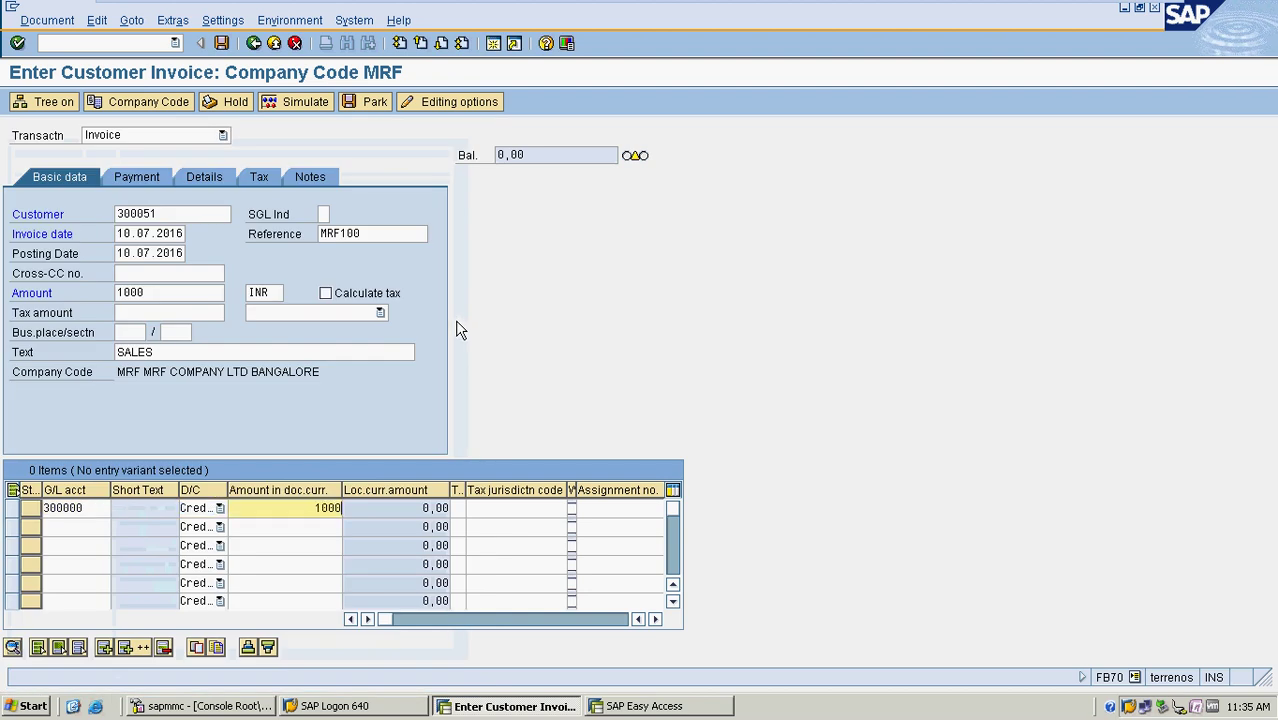
{"action": "key", "text": "Tab"}
{"action": "key", "text": "Tab"}
{"action": "key", "text": "Tab"}
{"action": "key", "text": "Tab"}
{"action": "key", "text": "Tab"}
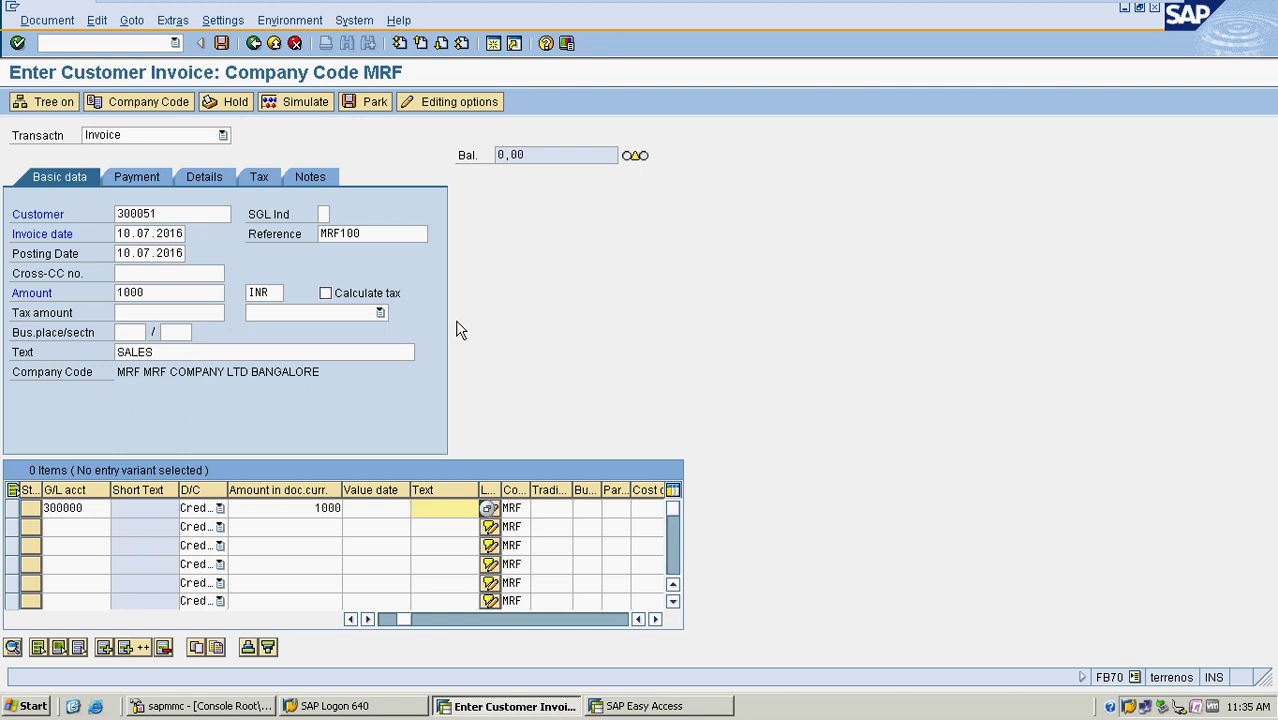
{"action": "type", "text": "SALES"}
{"action": "key", "text": "Return"}
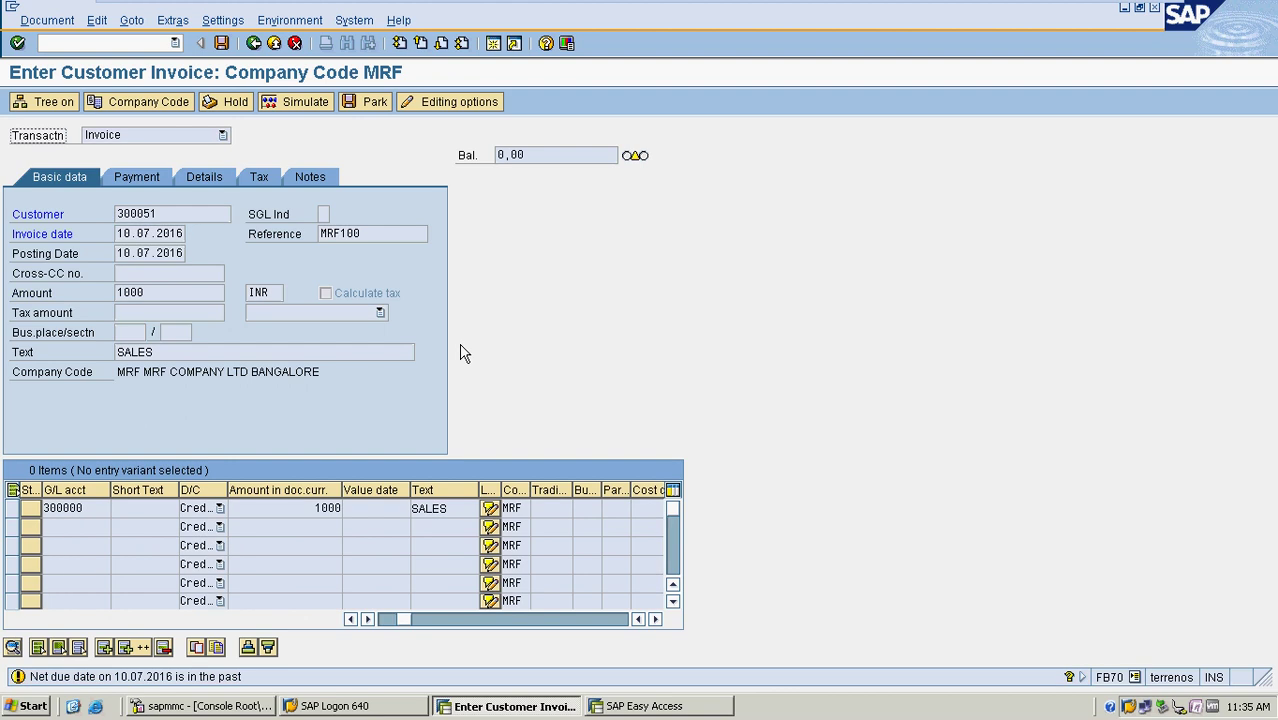
{"action": "key", "text": "Return"}
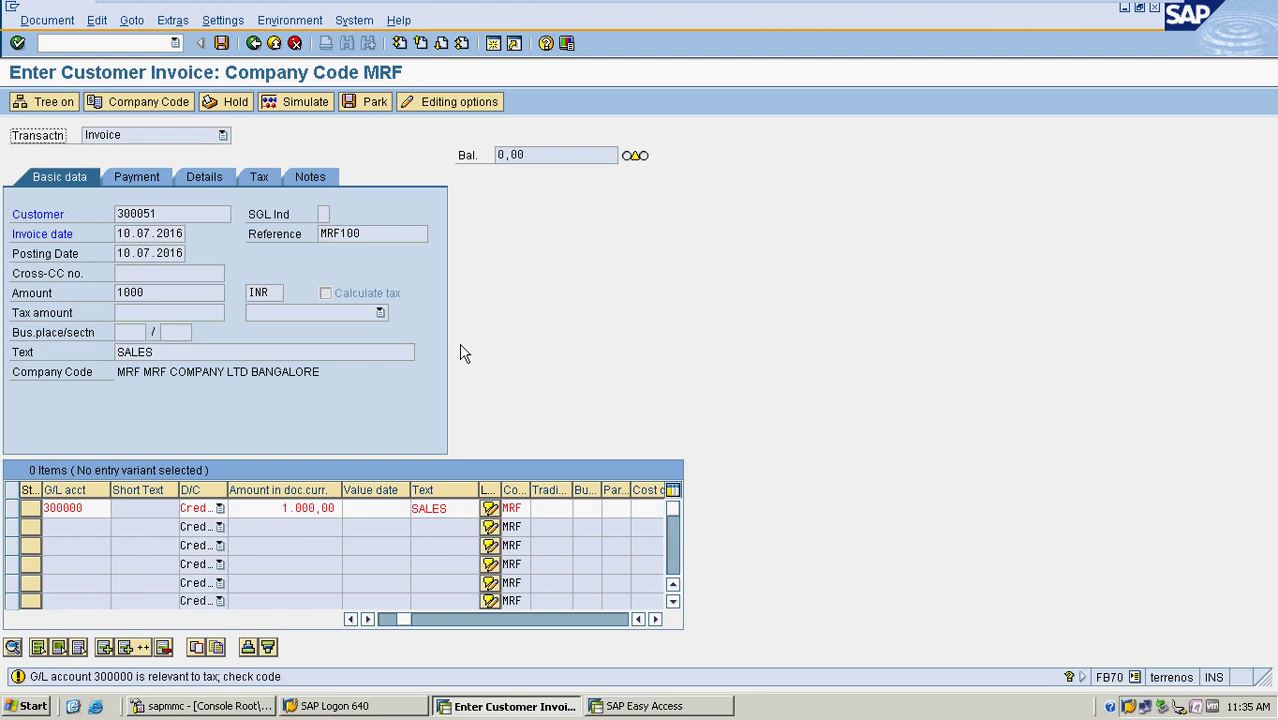
{"action": "key", "text": "Return"}
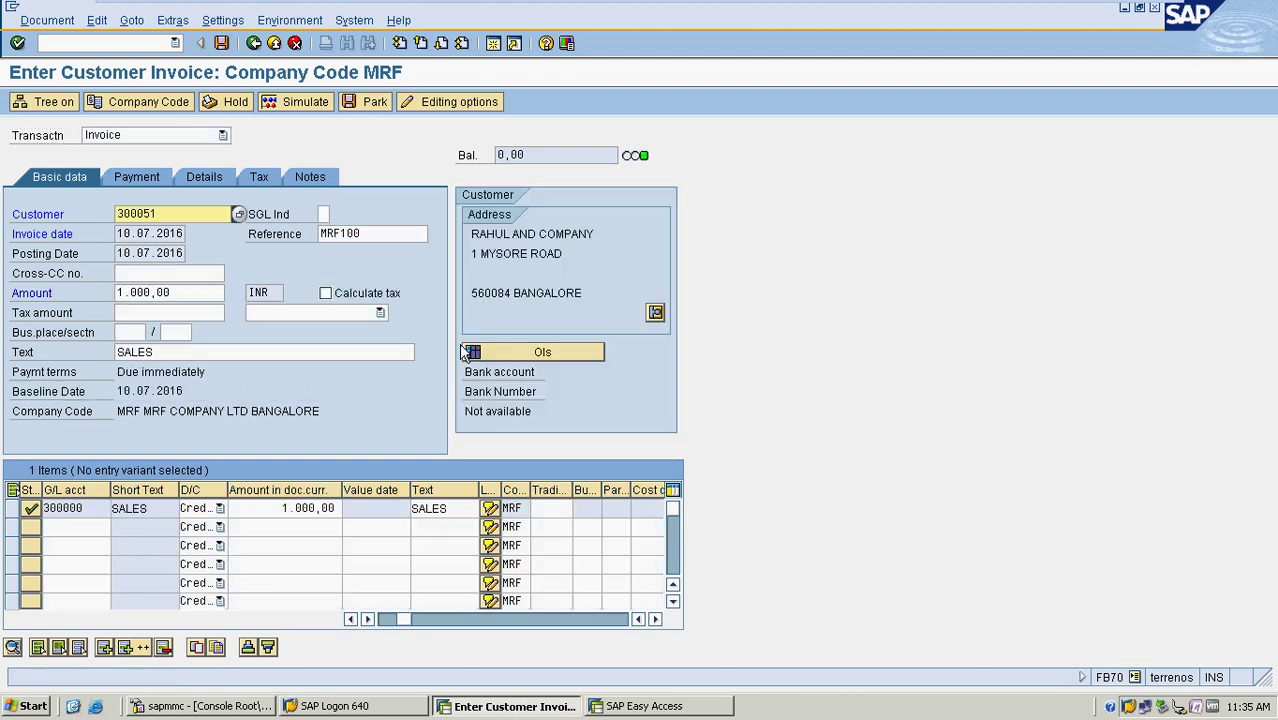
Review the payment terms and simulated document overview, then post the invoice as document 5001
{"action": "key", "text": "Return"}
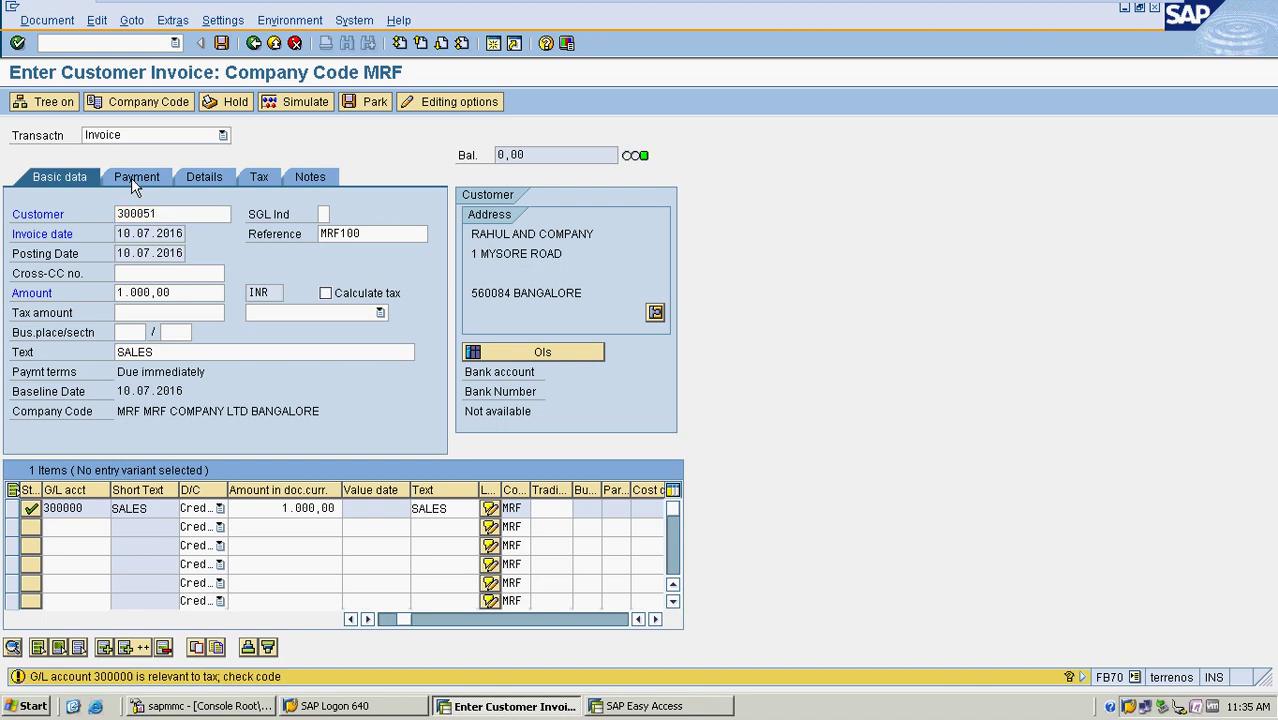
{"action": "left_click", "coordinate": [128, 186]}
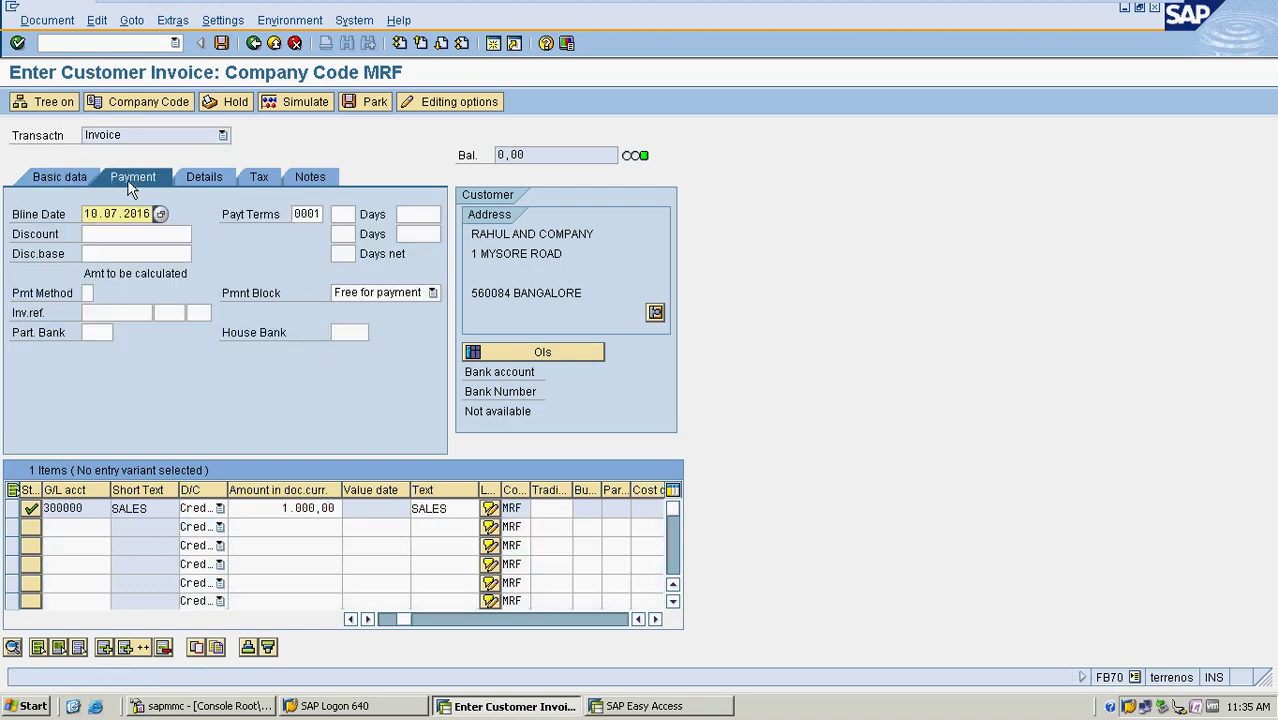
{"action": "left_click", "coordinate": [303, 102]}
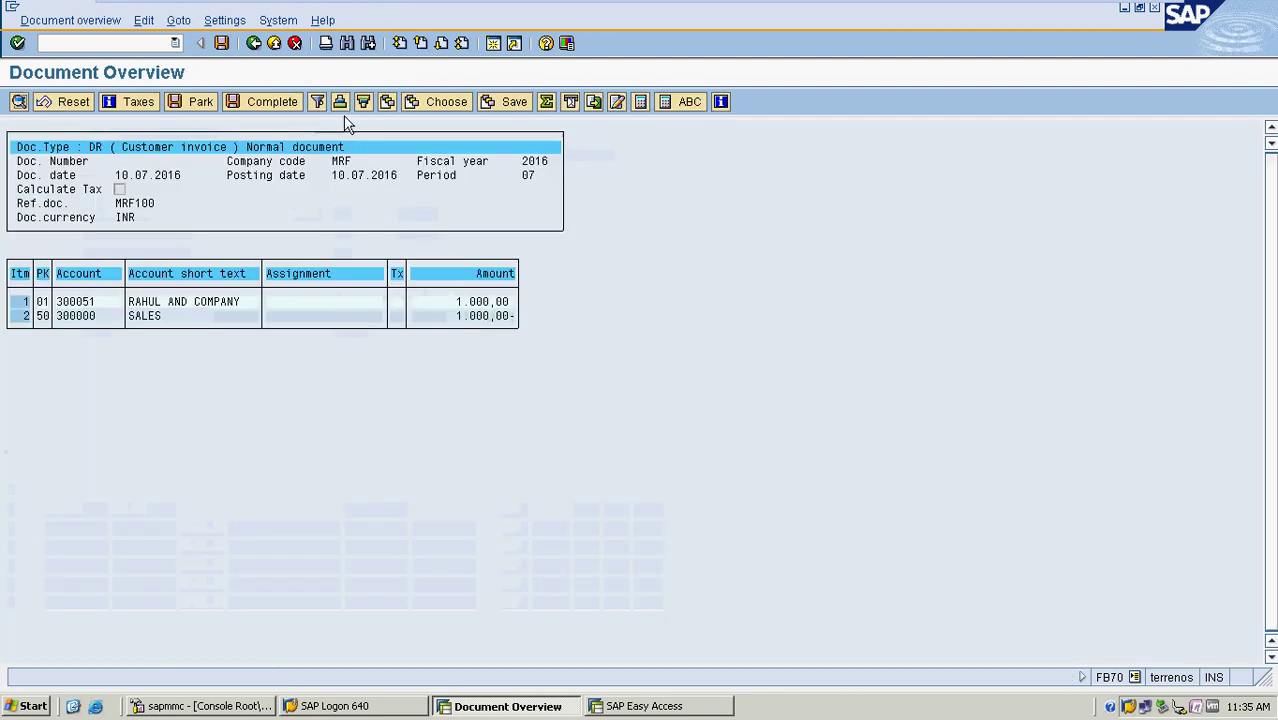
{"action": "left_click", "coordinate": [148, 304]}
{"action": "left_click_drag", "start_coordinate": [148, 306], "coordinate": [248, 306]}
{"action": "left_click", "coordinate": [137, 320]}
{"action": "left_click_drag", "start_coordinate": [131, 320], "coordinate": [233, 320]}
{"action": "left_click", "coordinate": [233, 320]}
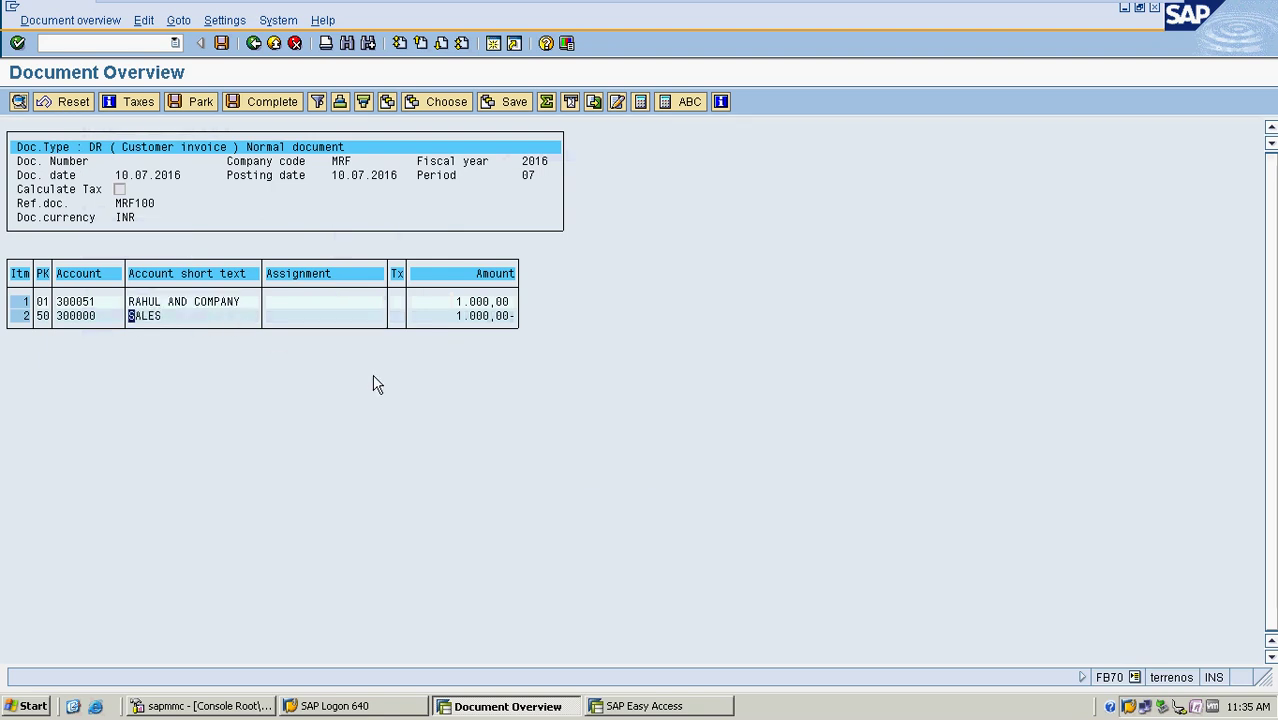
{"action": "left_click", "coordinate": [224, 47]}
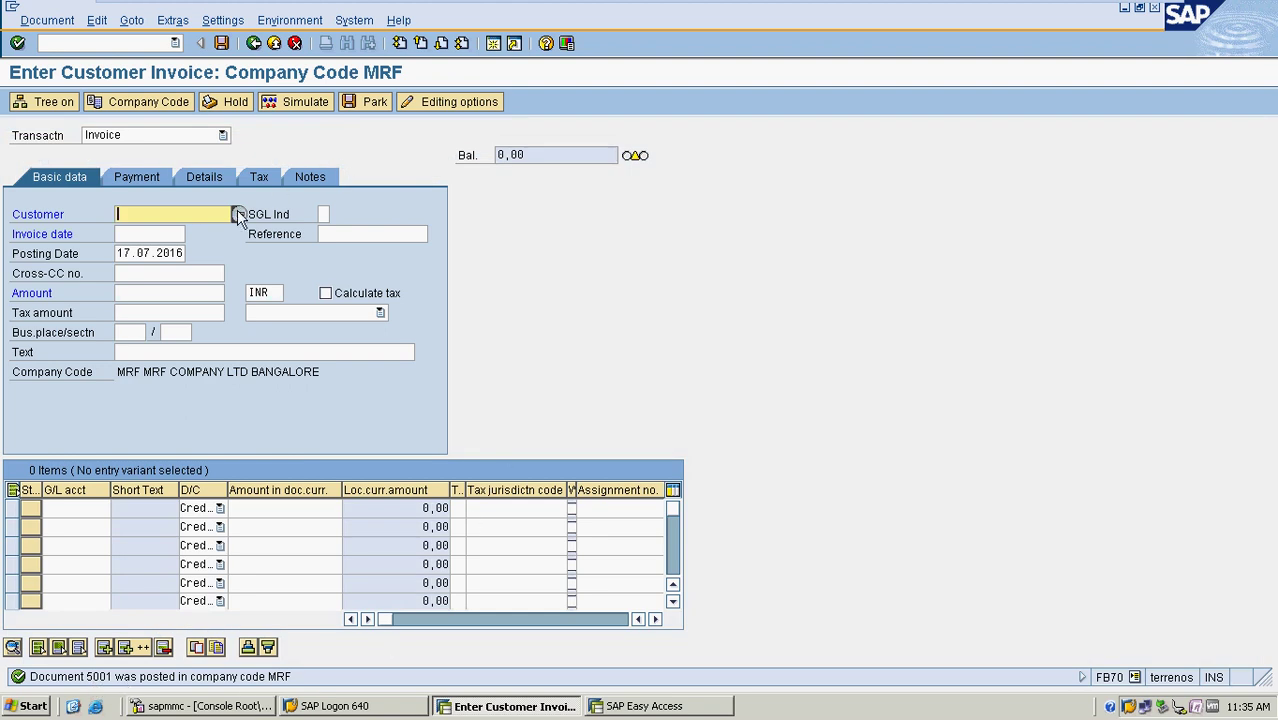
Start a second invoice for customer 300051 dated 15.07.2016 with reference MRF101
{"action": "left_click", "coordinate": [237, 214]}
{"action": "key", "text": "Return"}
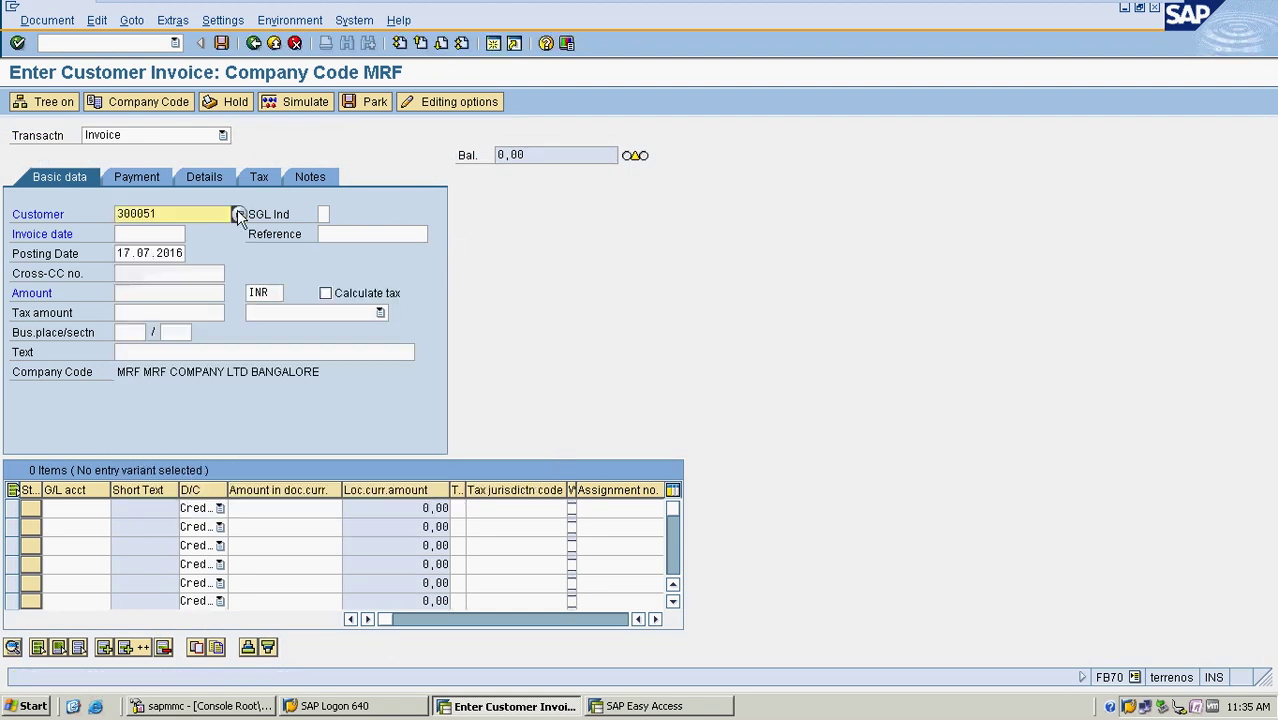
{"action": "left_click", "coordinate": [138, 232]}
{"action": "type", "text": "15.07"}
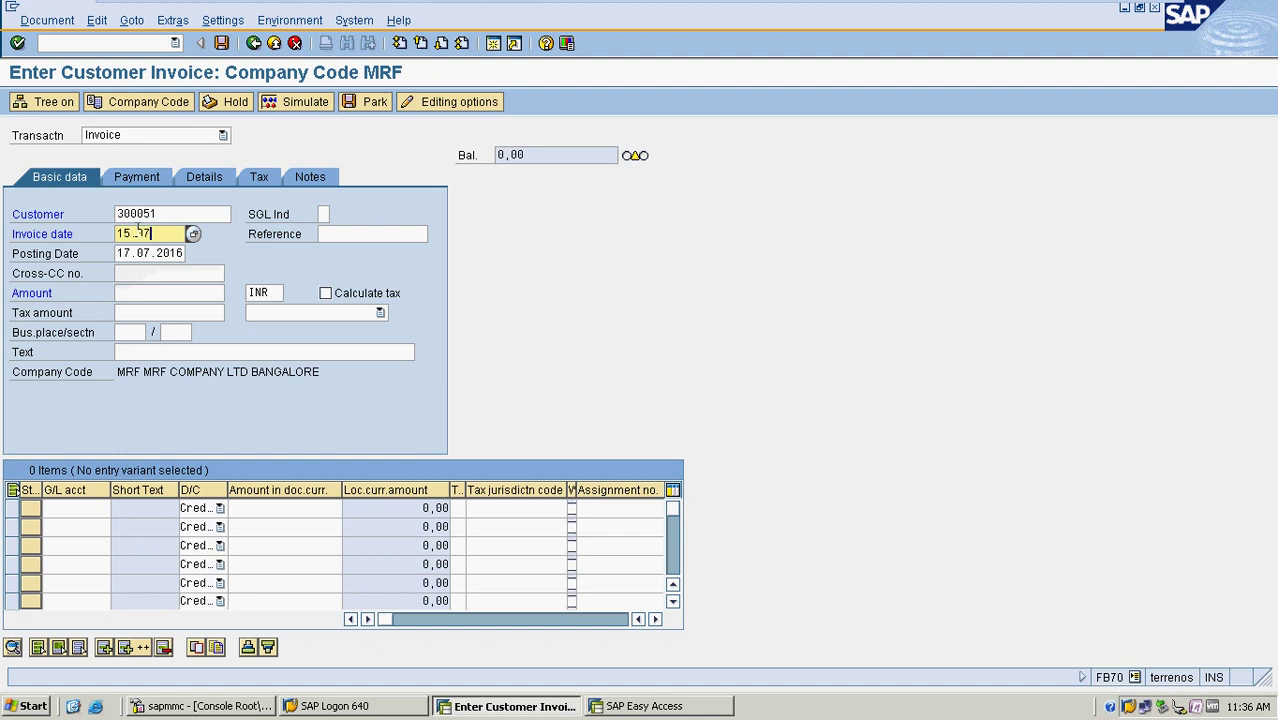
{"action": "type", "text": ".2016"}
{"action": "key", "text": "Tab"}
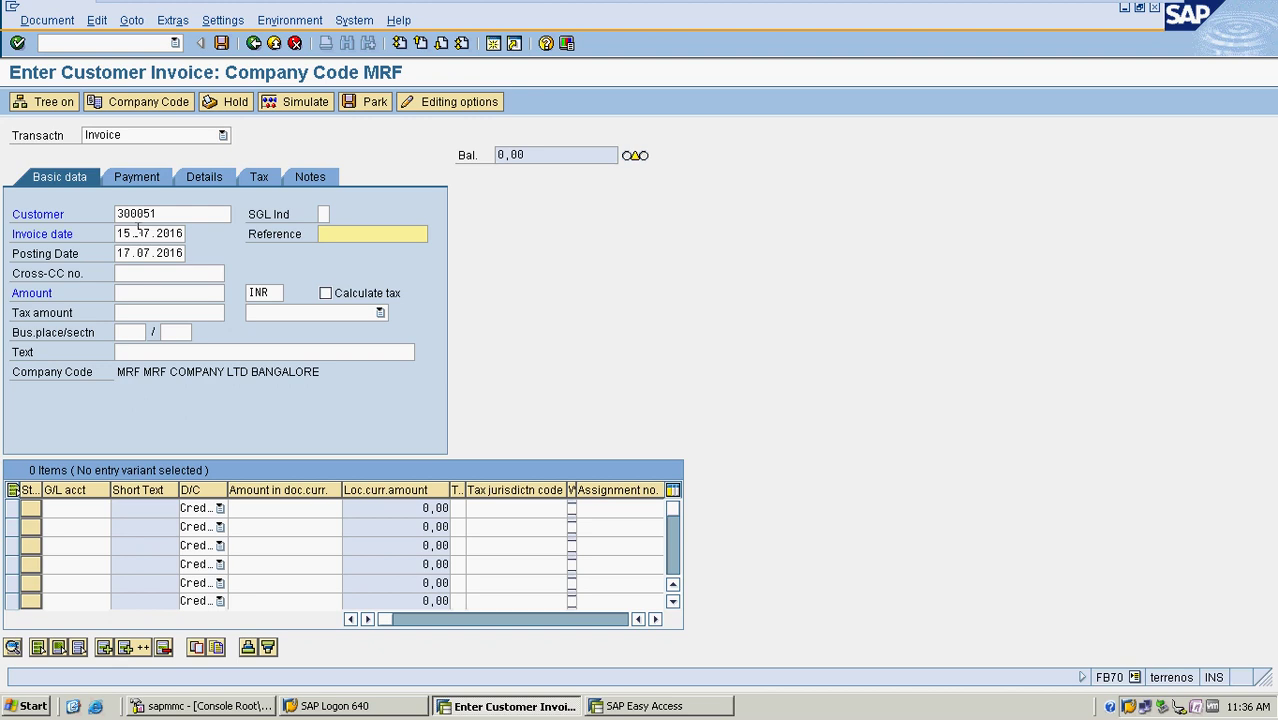
{"action": "type", "text": "MRF19"}
{"action": "key", "text": "BackSpace"}
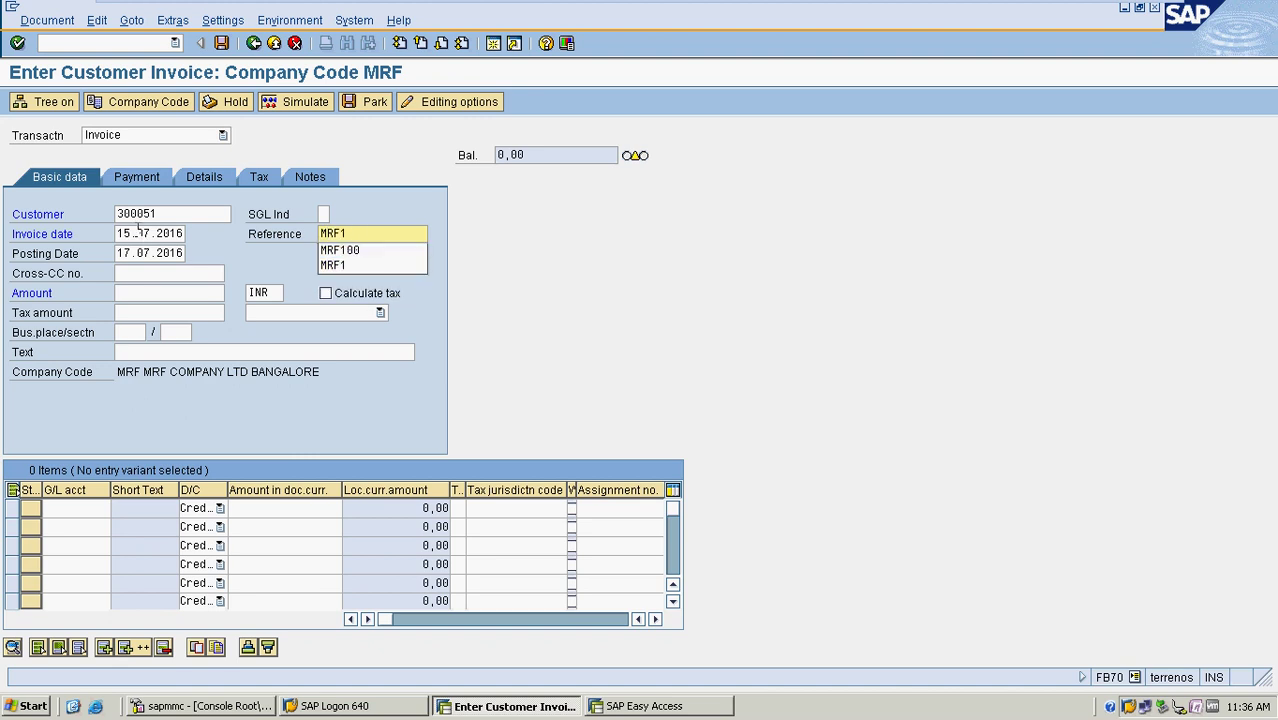
{"action": "type", "text": "01"}
Enter invoice amount 5000 INR and text SALES, and confirm the header
{"action": "left_click", "coordinate": [162, 290]}
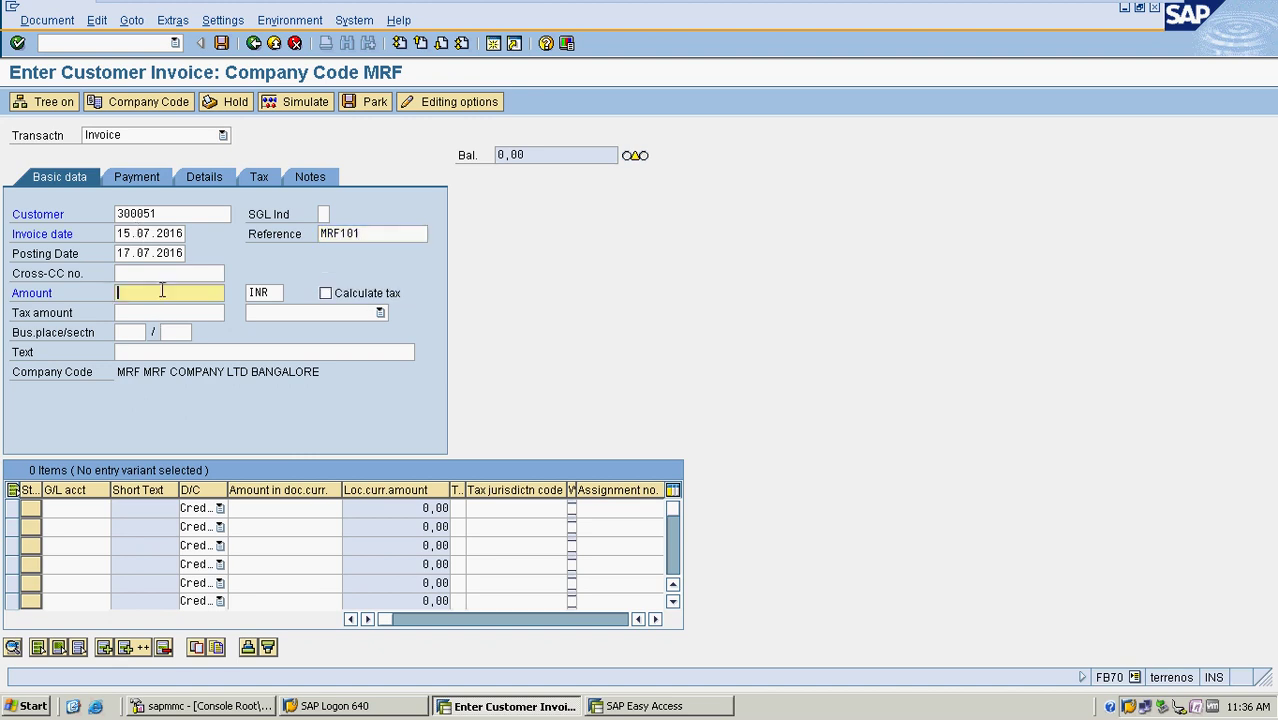
{"action": "type", "text": "5000"}
{"action": "left_click", "coordinate": [195, 353]}
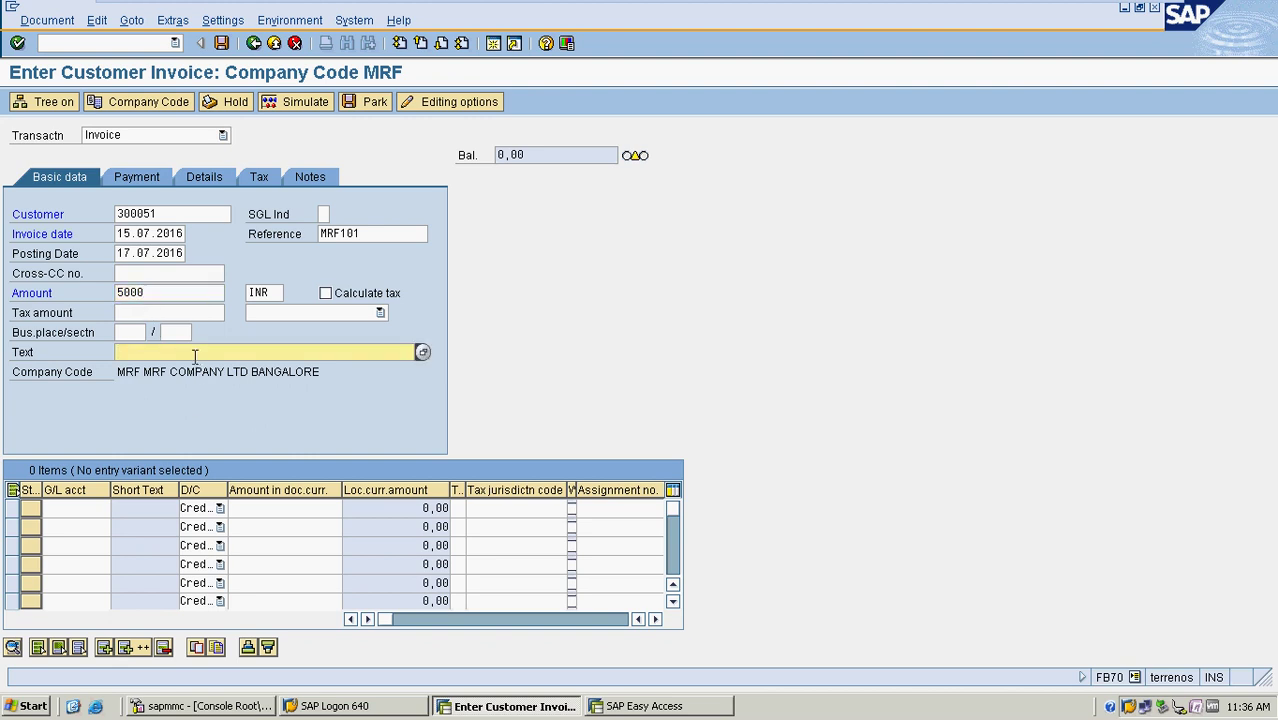
{"action": "type", "text": "SALES"}
{"action": "key", "text": "Return"}
{"action": "left_click", "coordinate": [72, 508]}
{"action": "left_click", "coordinate": [118, 508]}
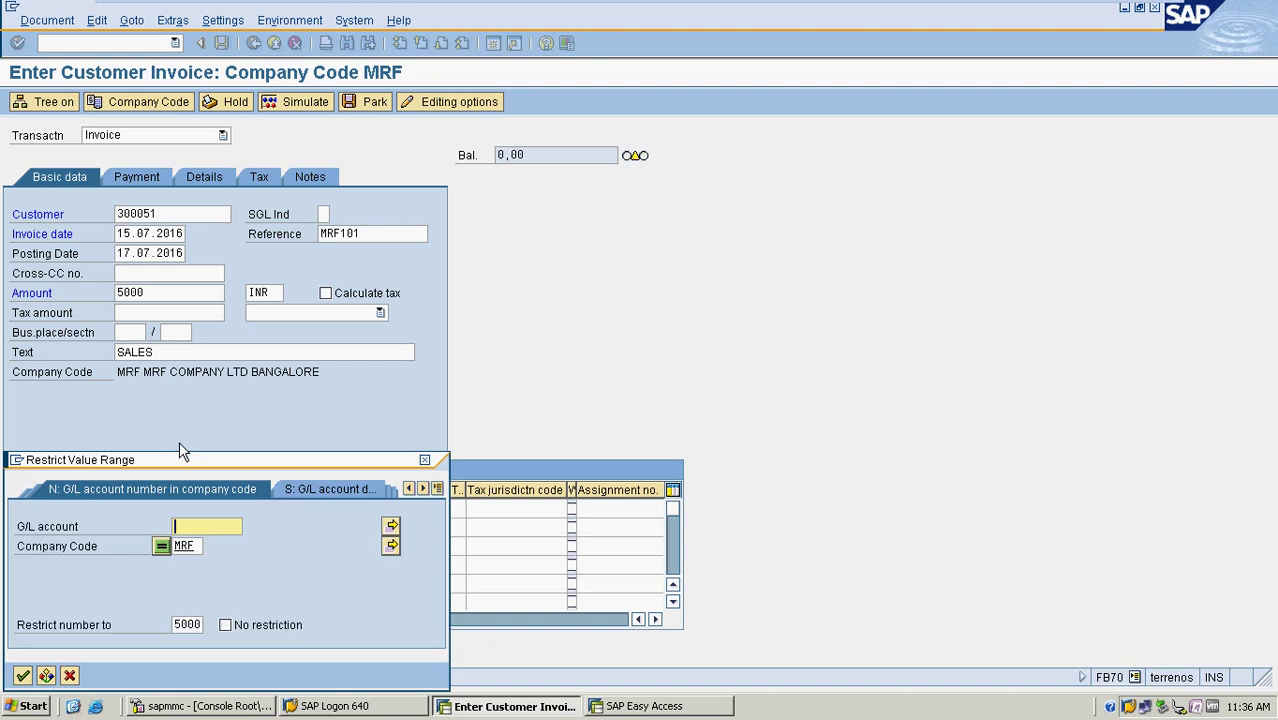
Add a line item on G/L account 300000 SALES for 5000 with text SALES and validate it
{"action": "key", "text": "Return"}
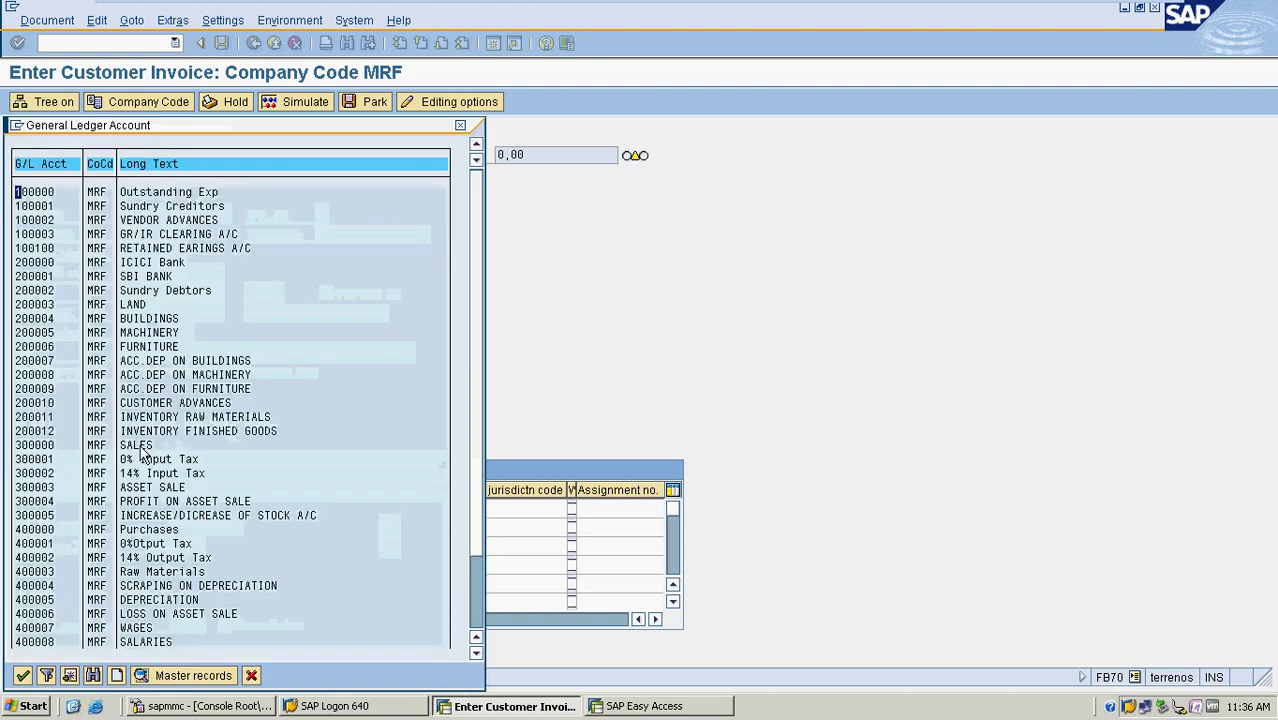
{"action": "double_click", "coordinate": [140, 445]}
{"action": "key", "text": "Tab"}
{"action": "key", "text": "Tab"}
{"action": "type", "text": "5000"}
{"action": "key", "text": "Tab"}
{"action": "key", "text": "Tab"}
{"action": "key", "text": "Tab"}
{"action": "key", "text": "Tab"}
{"action": "key", "text": "Tab"}
{"action": "key", "text": "Tab"}
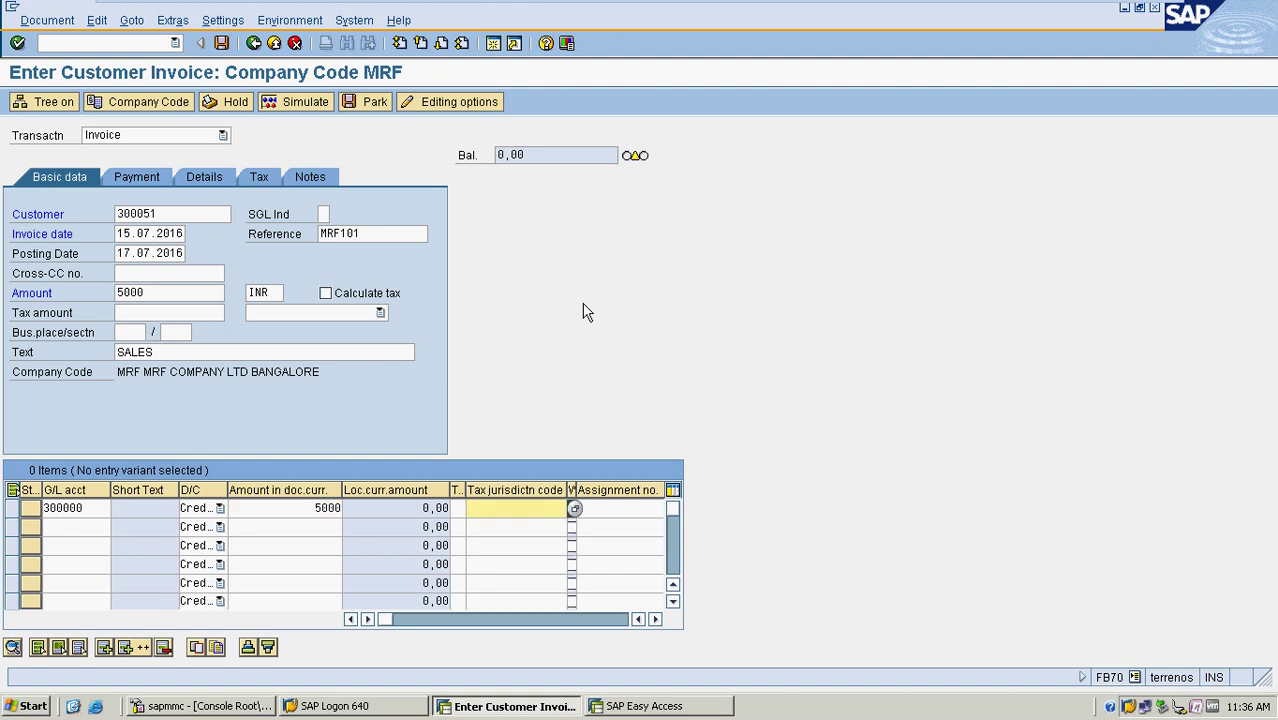
{"action": "type", "text": "SALES"}
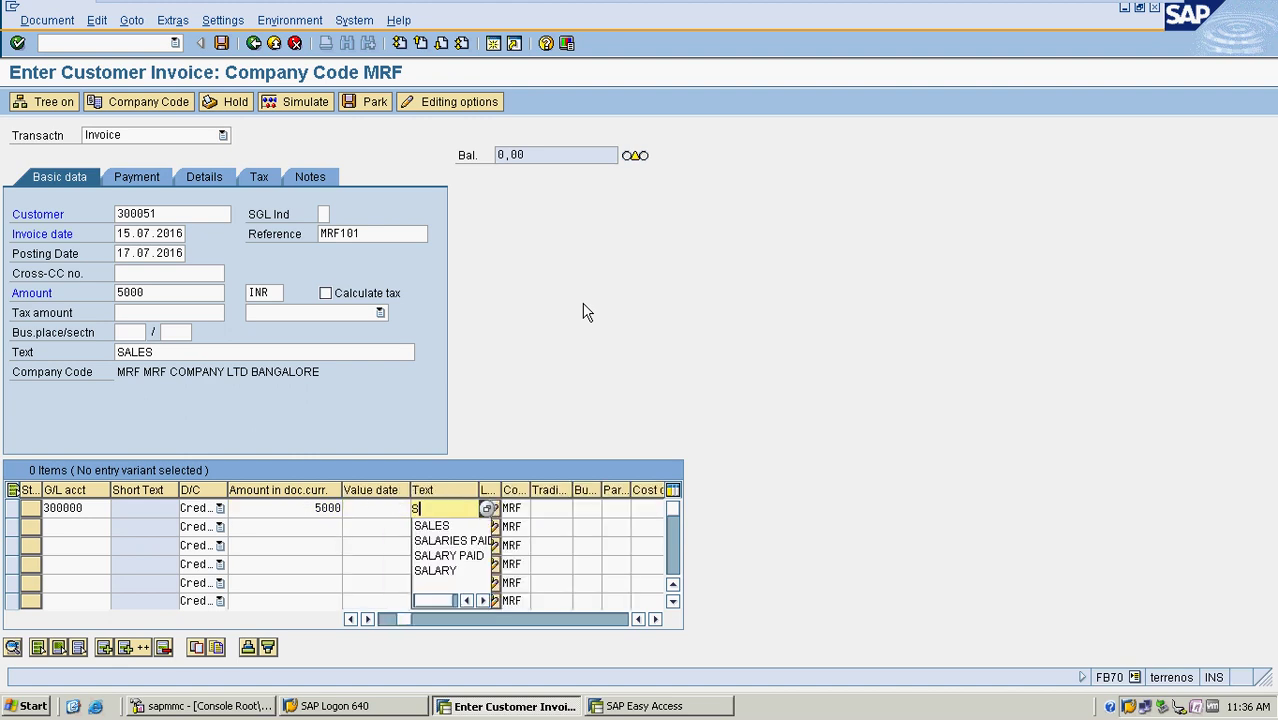
{"action": "key", "text": "Return"}
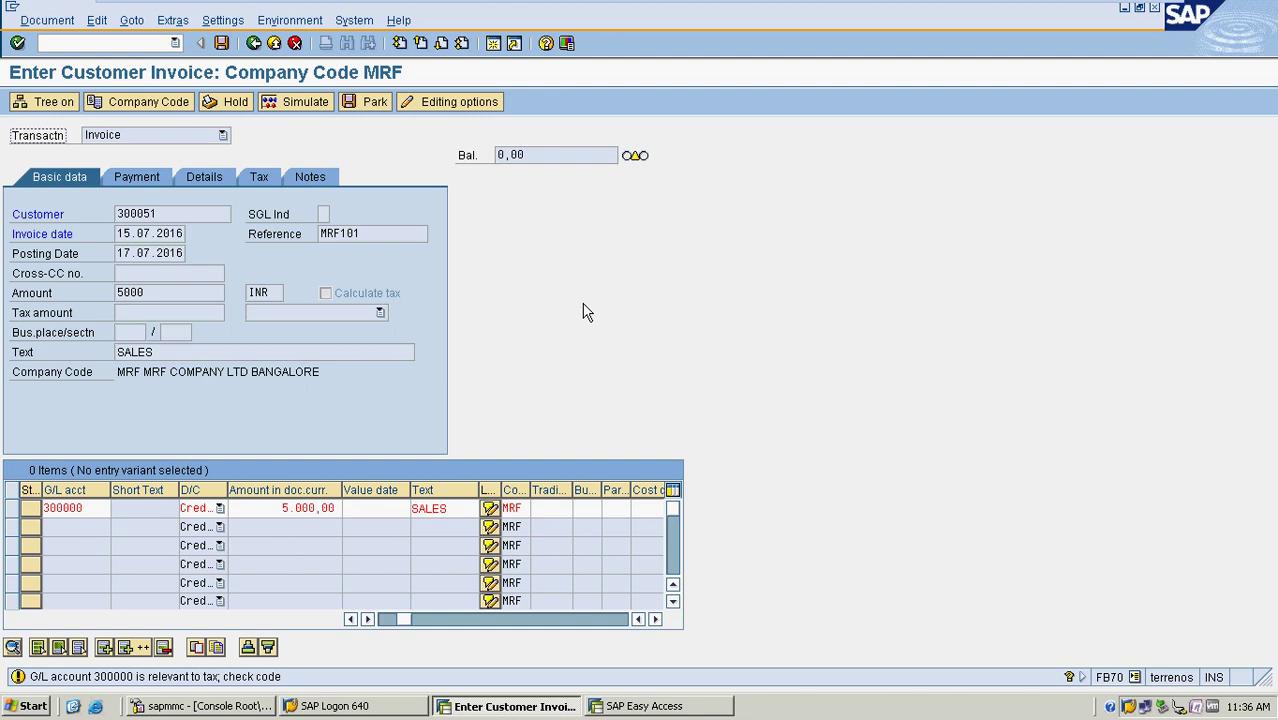
{"action": "key", "text": "Return"}
Simulate the invoice and post it as document 5002
{"action": "left_click", "coordinate": [305, 103]}
{"action": "left_click", "coordinate": [305, 103]}
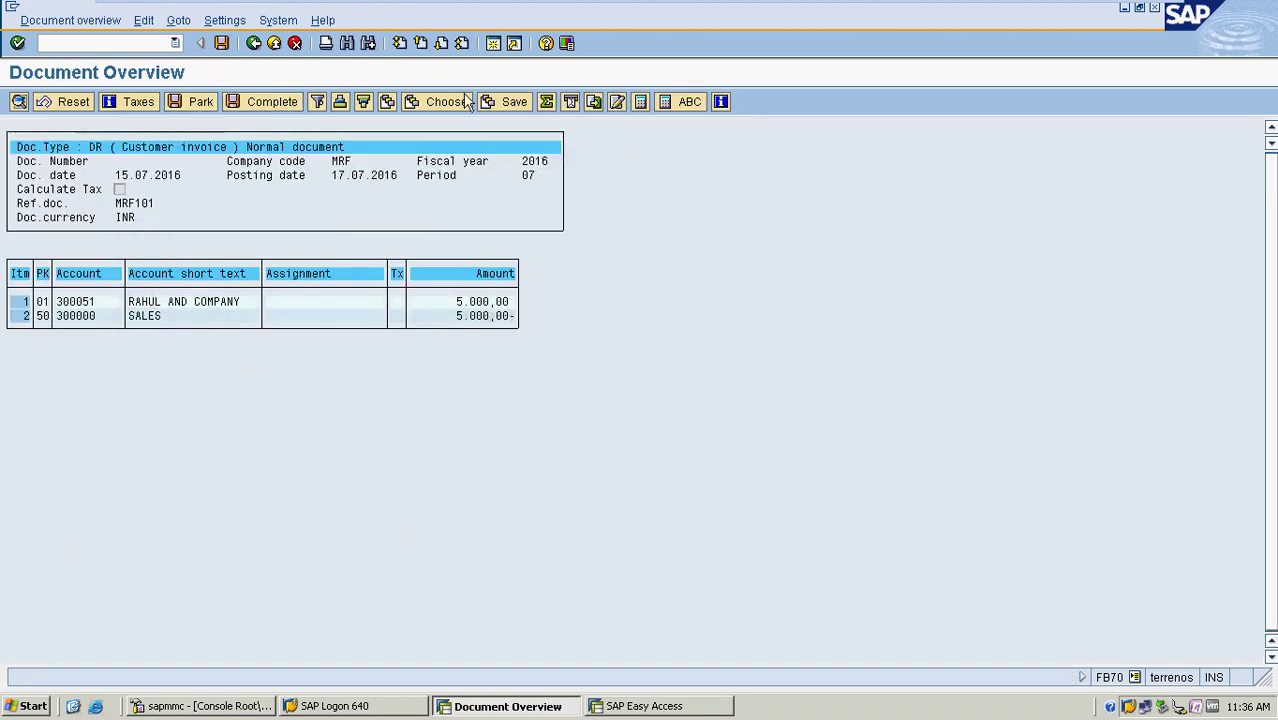
{"action": "left_click", "coordinate": [222, 43]}
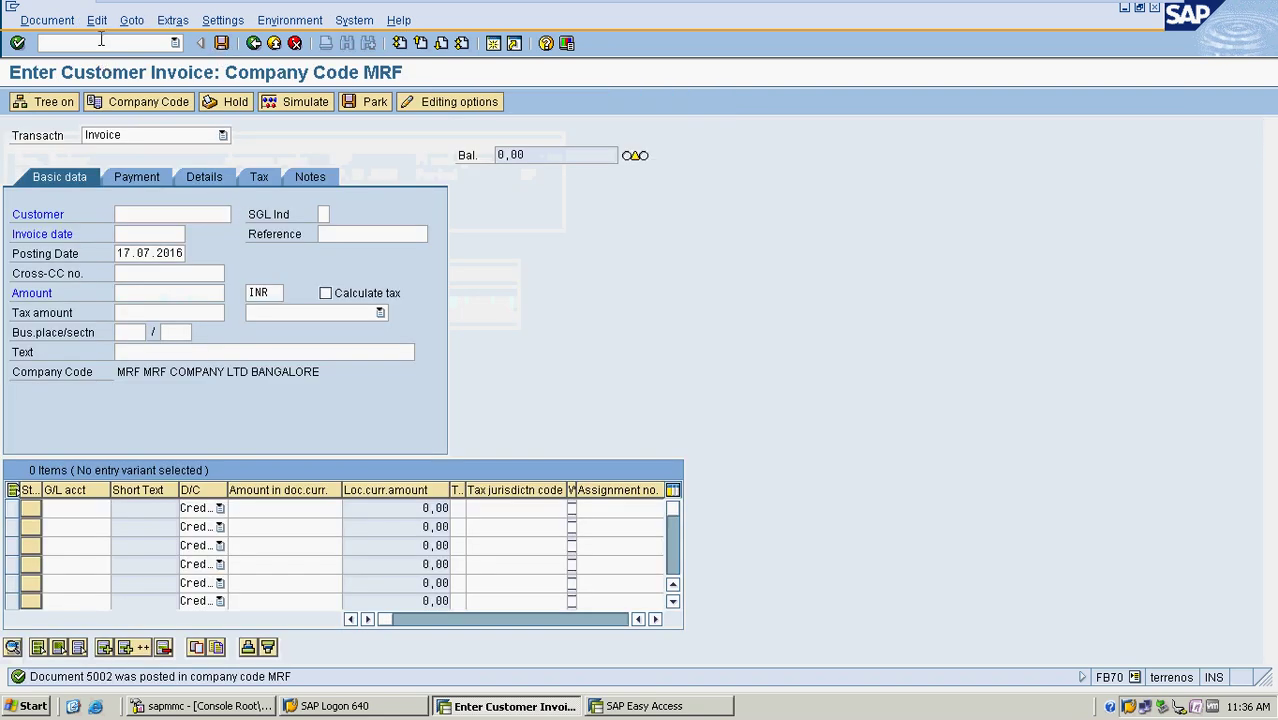
Run FBL5N for customer 300051 in company code MRF to list open invoices 5001 and 5002
{"action": "type", "text": "/NFBL5N"}
{"action": "key", "text": "Return"}
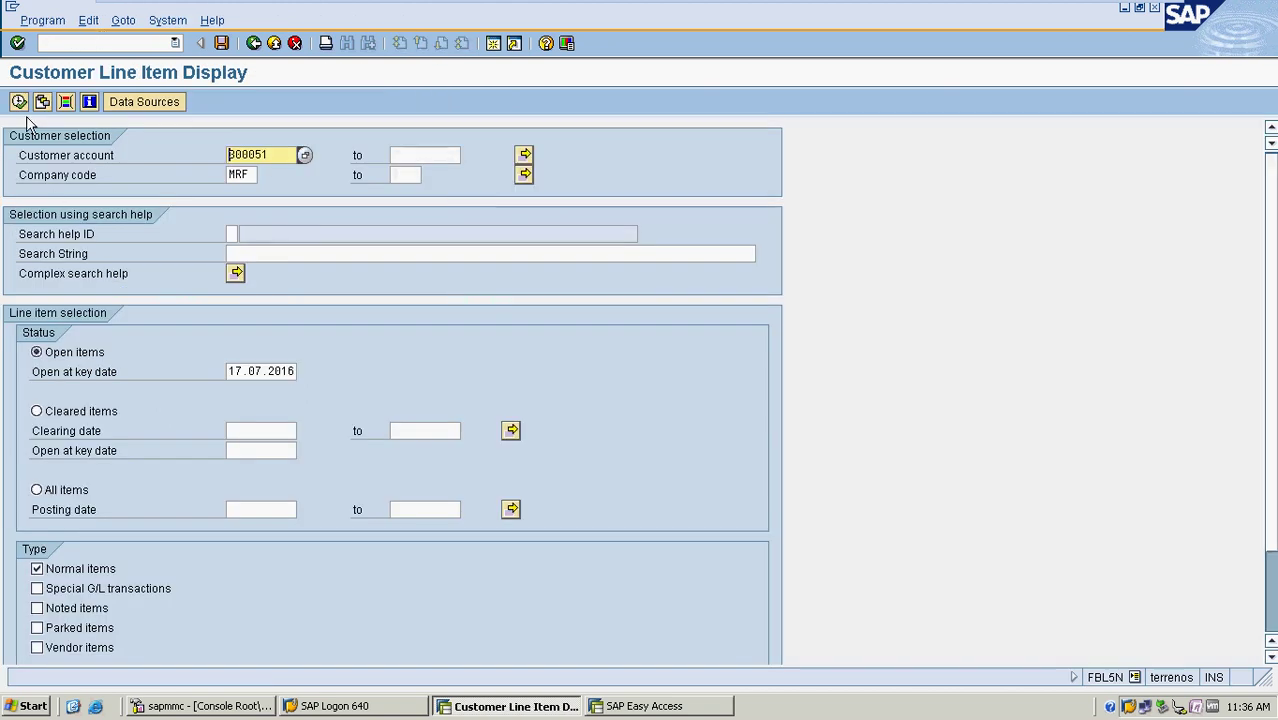
{"action": "left_click", "coordinate": [284, 153]}
{"action": "left_click", "coordinate": [255, 175]}
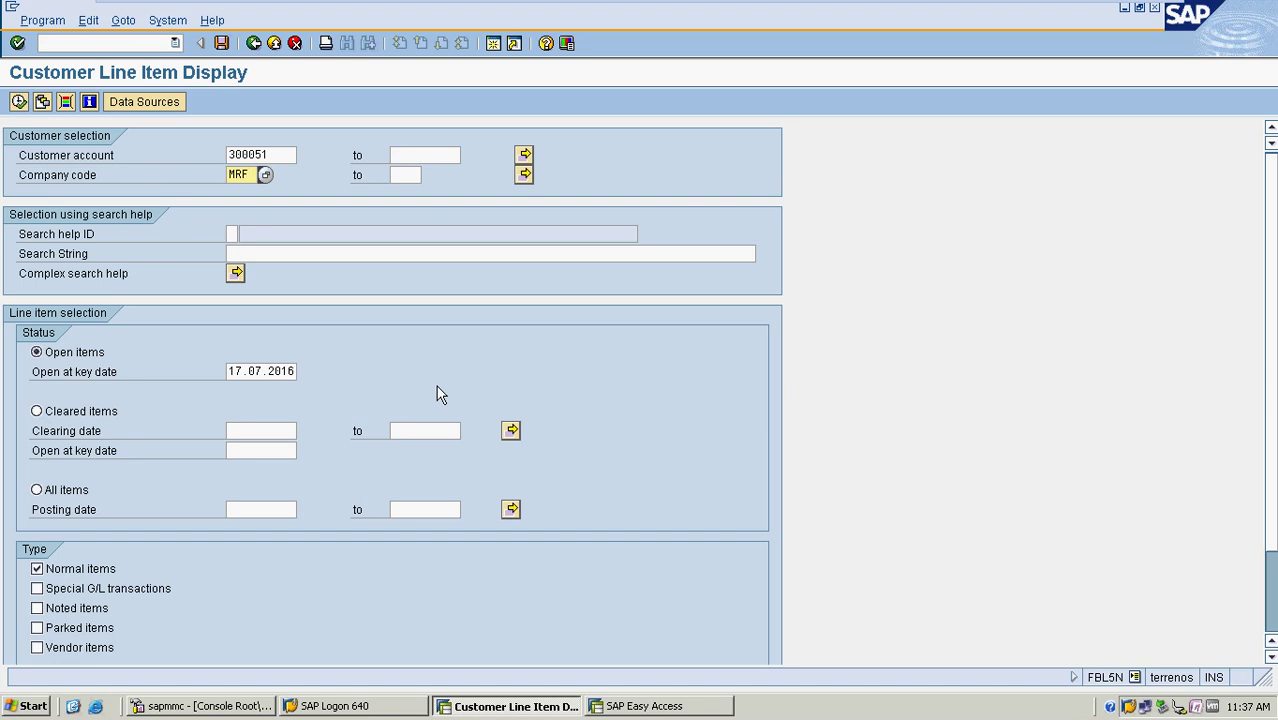
{"action": "left_click", "coordinate": [19, 103]}
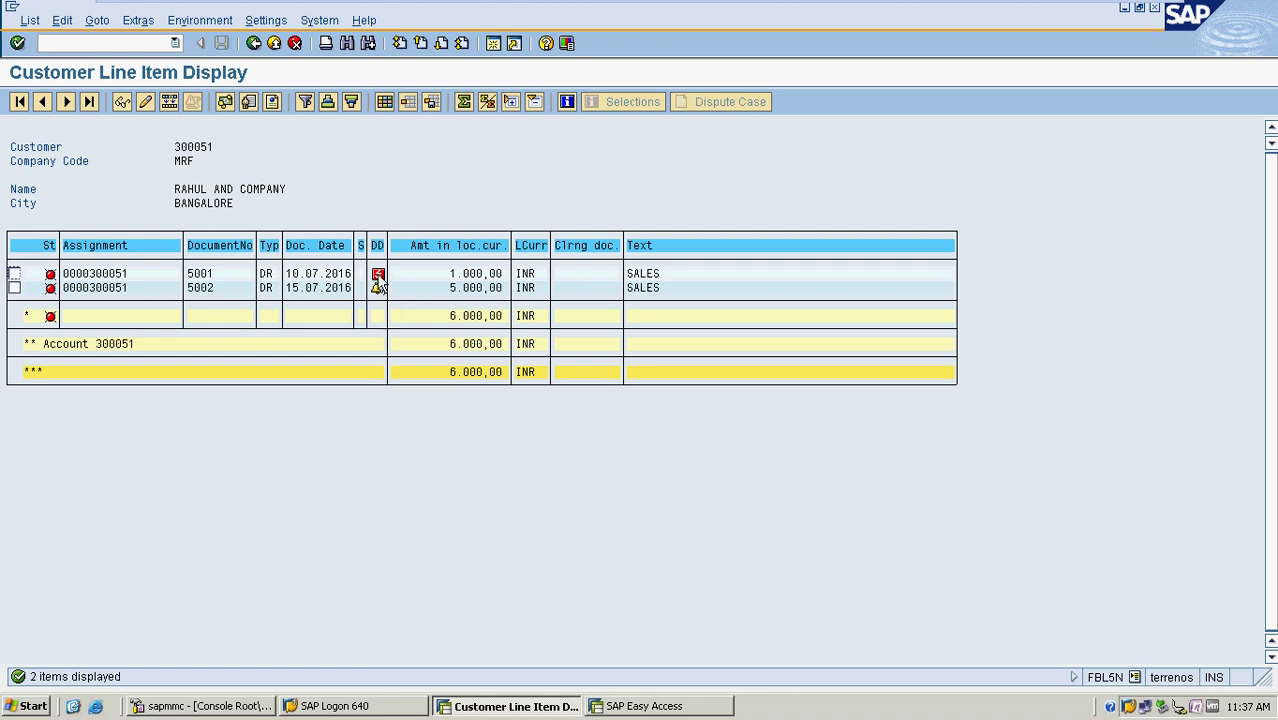
Add the Terms of Payment and Net due date columns to the list layout and apply it
{"action": "left_click", "coordinate": [385, 104]}
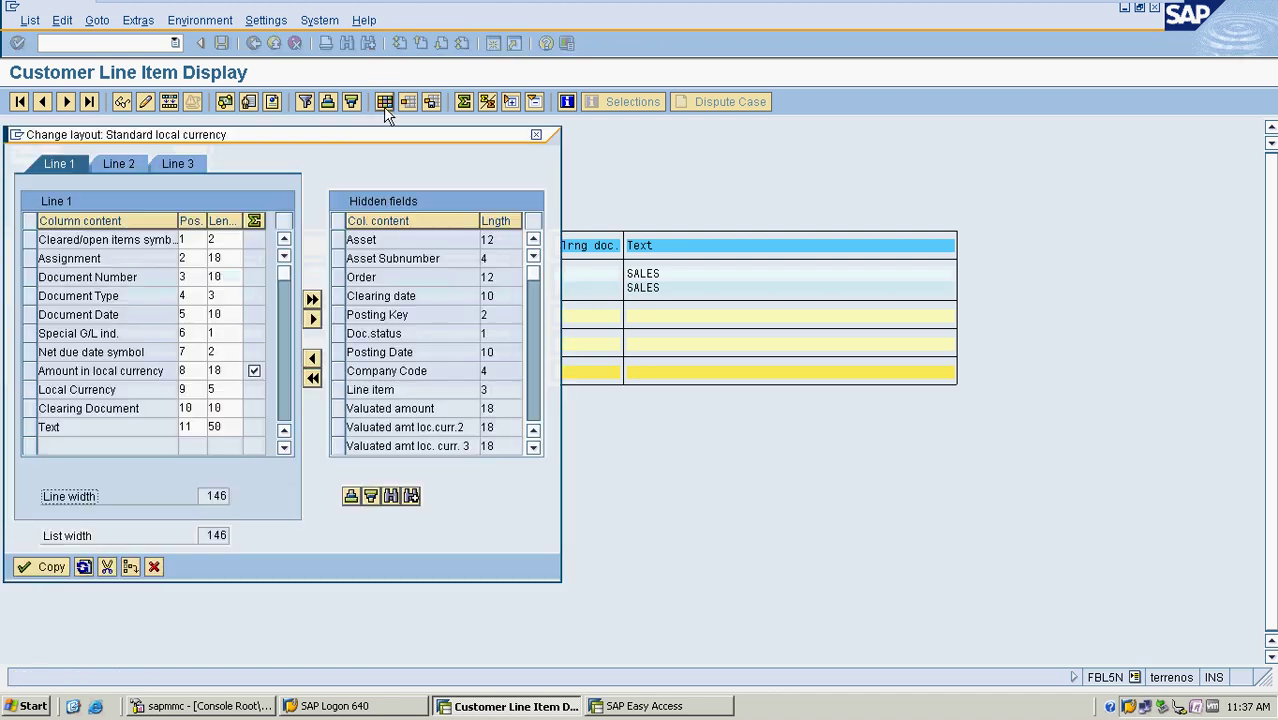
{"action": "left_click", "coordinate": [390, 496]}
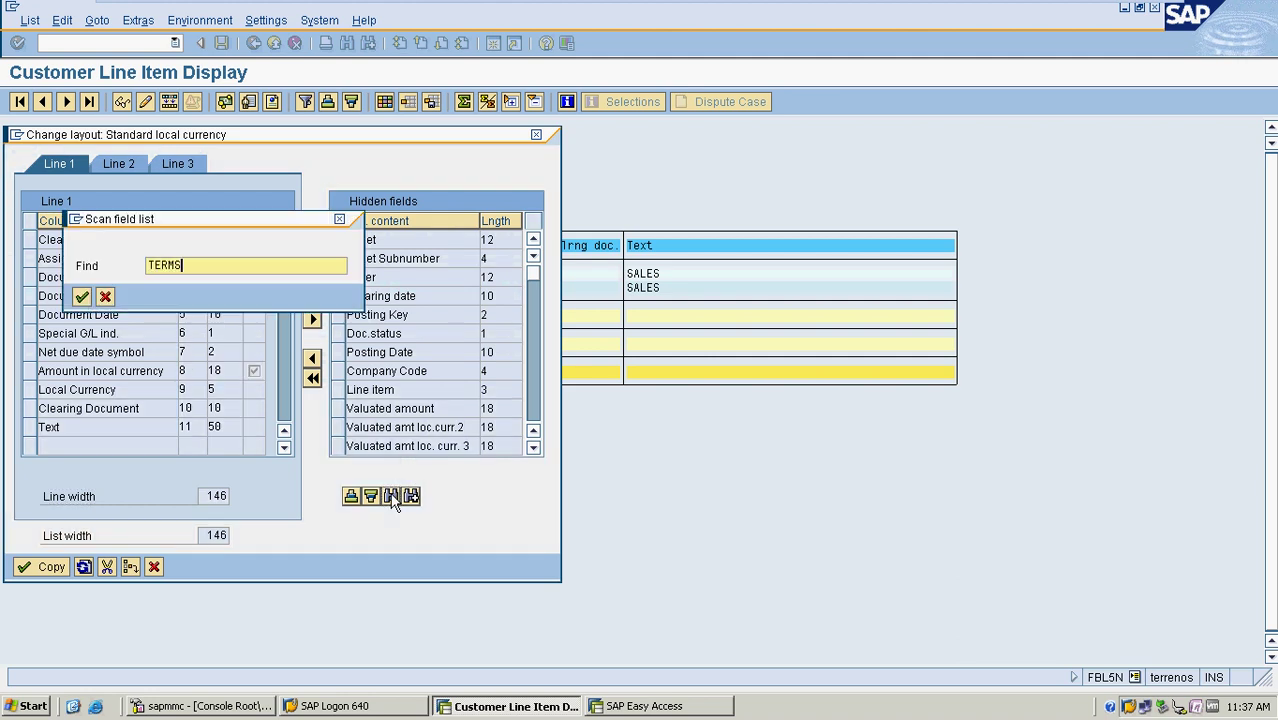
{"action": "key", "text": "Return"}
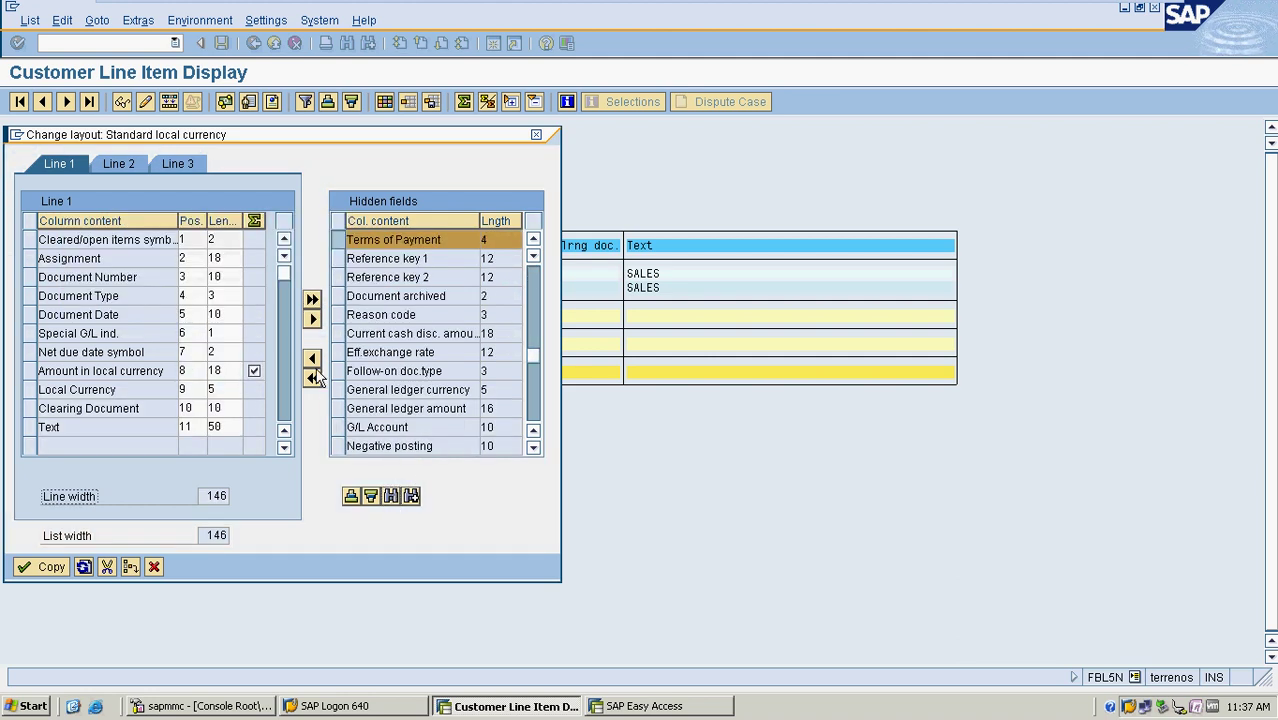
{"action": "left_click", "coordinate": [311, 362]}
{"action": "left_click", "coordinate": [390, 496]}
{"action": "type", "text": "NET"}
{"action": "key", "text": "Delete"}
{"action": "key", "text": "Delete"}
{"action": "key", "text": "Delete"}
{"action": "key", "text": "Delete"}
{"action": "key", "text": "Delete"}
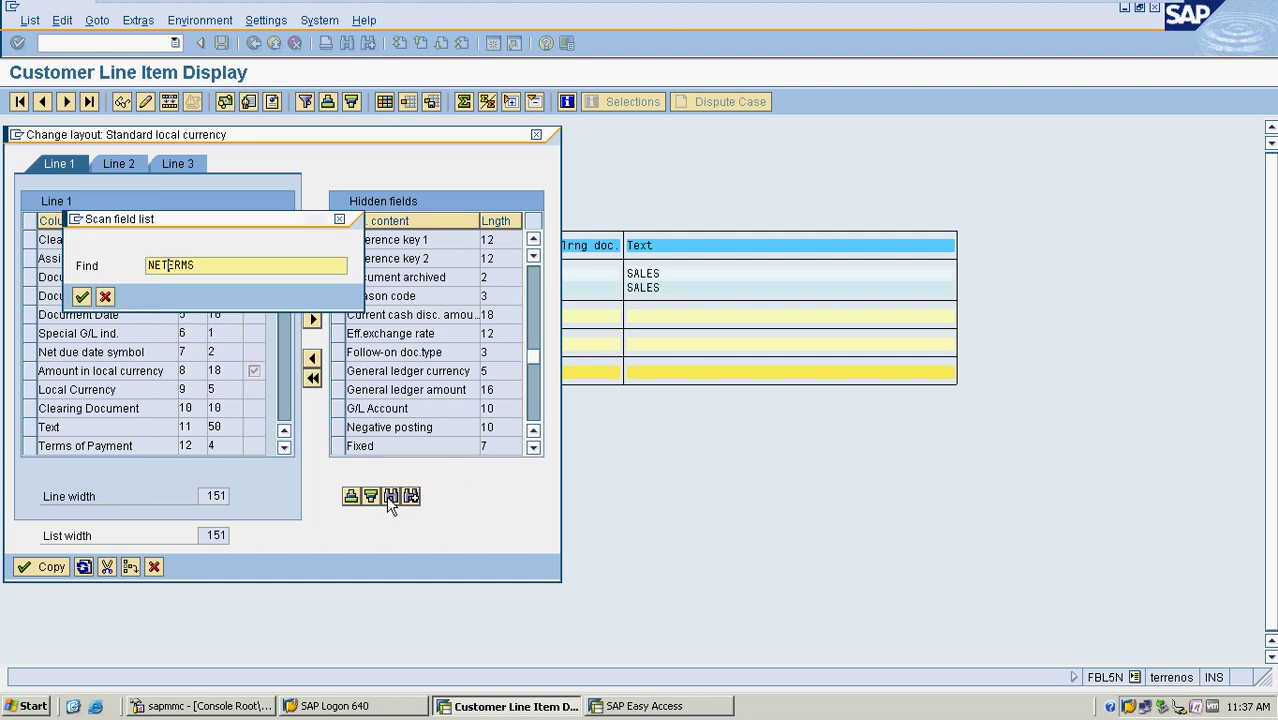
{"action": "key", "text": "Return"}
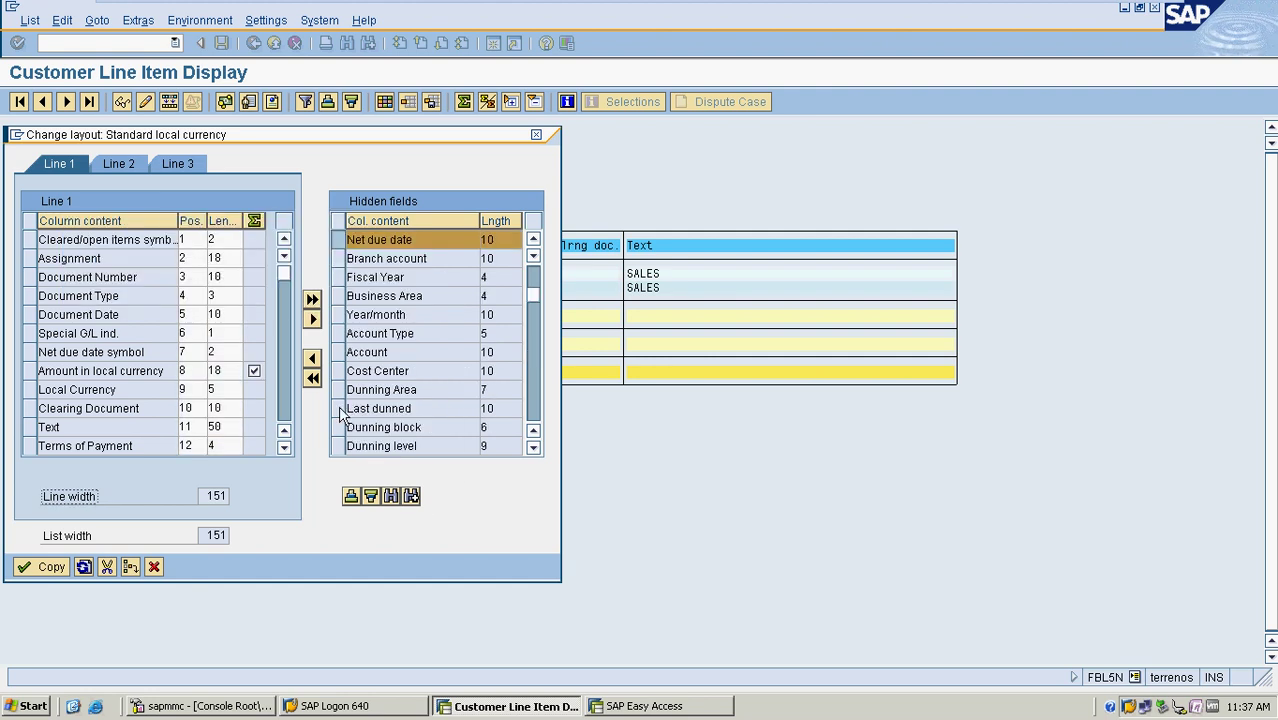
{"action": "left_click", "coordinate": [312, 358]}
{"action": "left_click", "coordinate": [45, 567]}
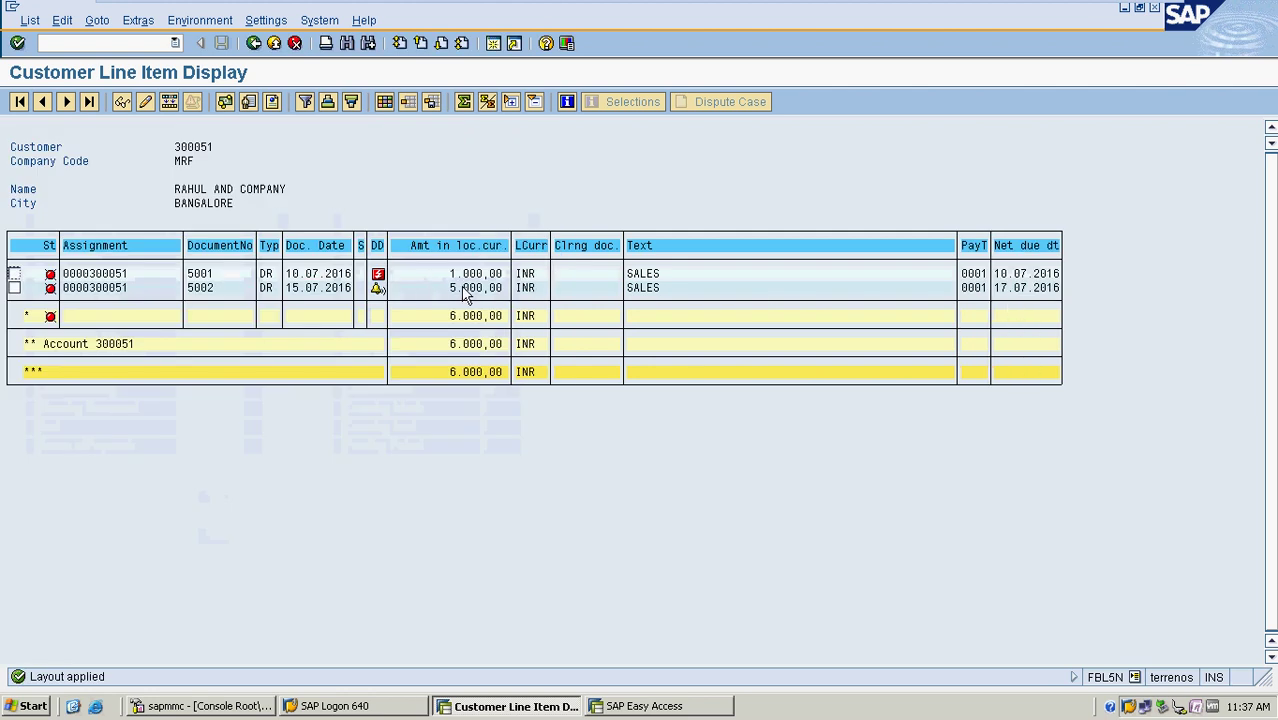
Review the 1.000,00 and 5.000,00 amounts and net due dates of the two invoices
{"action": "left_click_drag", "start_coordinate": [458, 278], "coordinate": [1063, 282]}
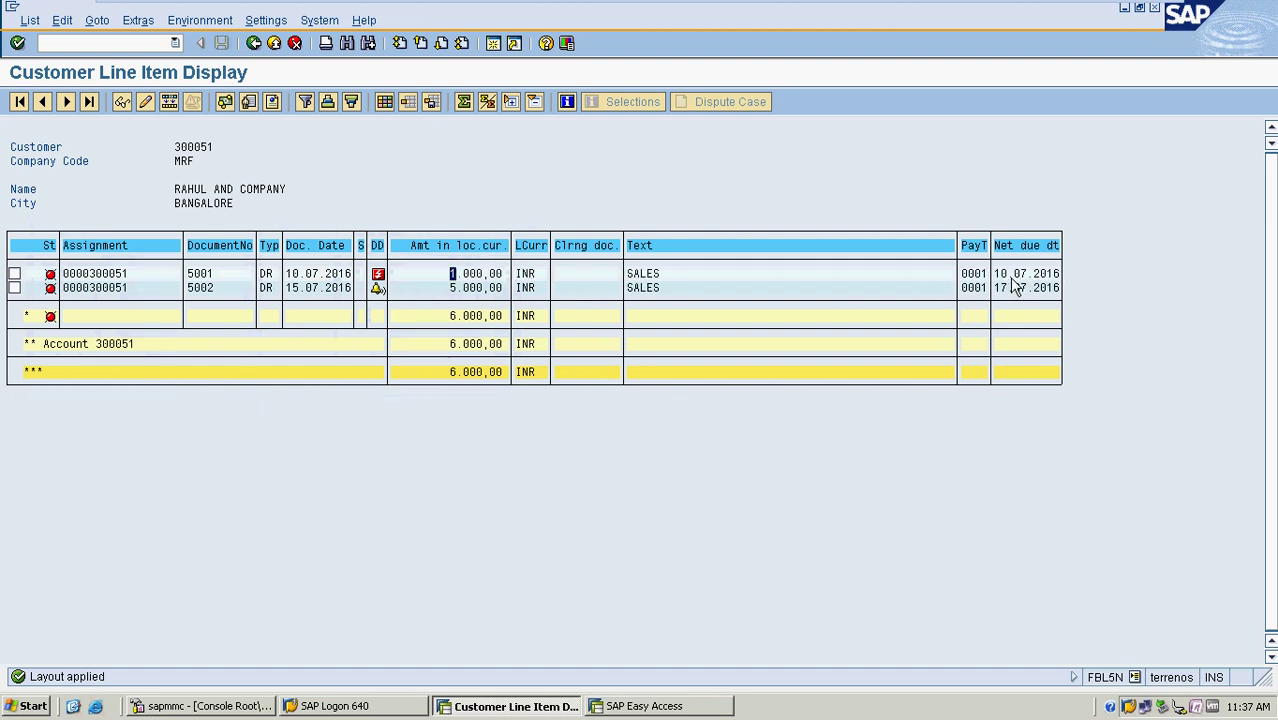
{"action": "left_click", "coordinate": [456, 287]}
{"action": "left_click", "coordinate": [90, 43]}
Start an F-28 incoming payment with document date 17.07.2016
{"action": "type", "text": "/n"}
{"action": "key", "text": "Return"}
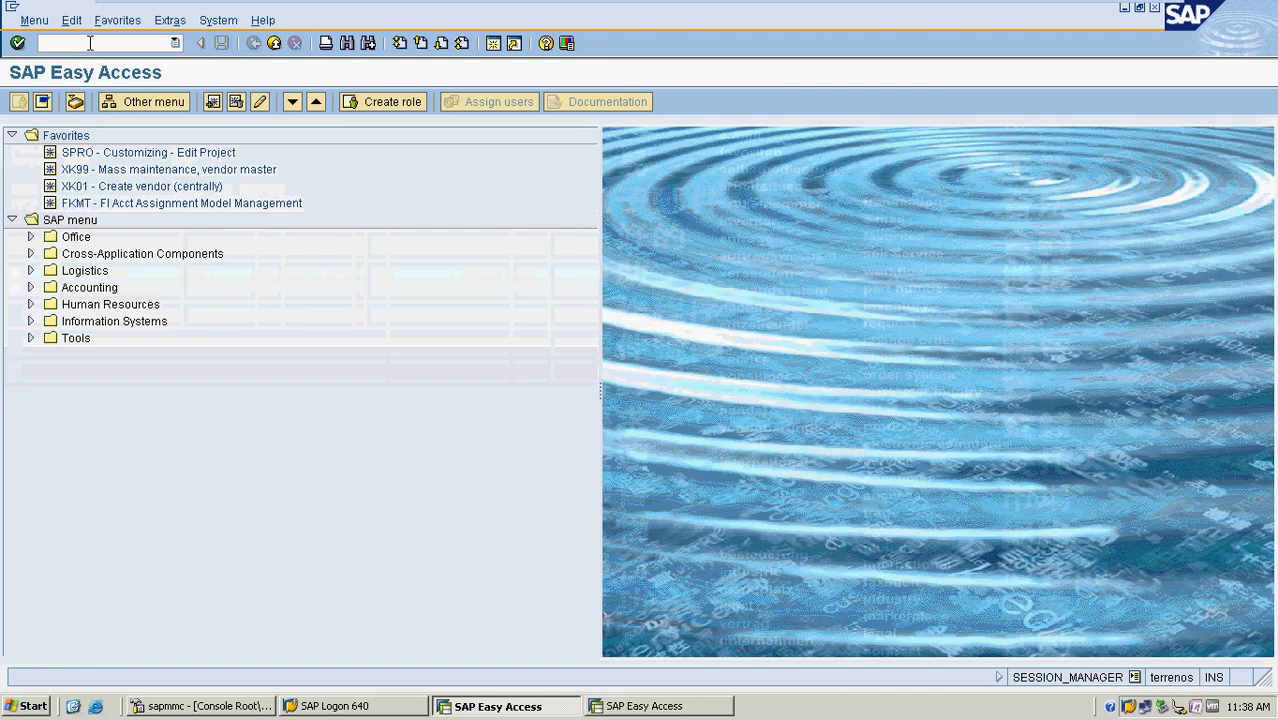
{"action": "type", "text": "F-28"}
{"action": "key", "text": "Return"}
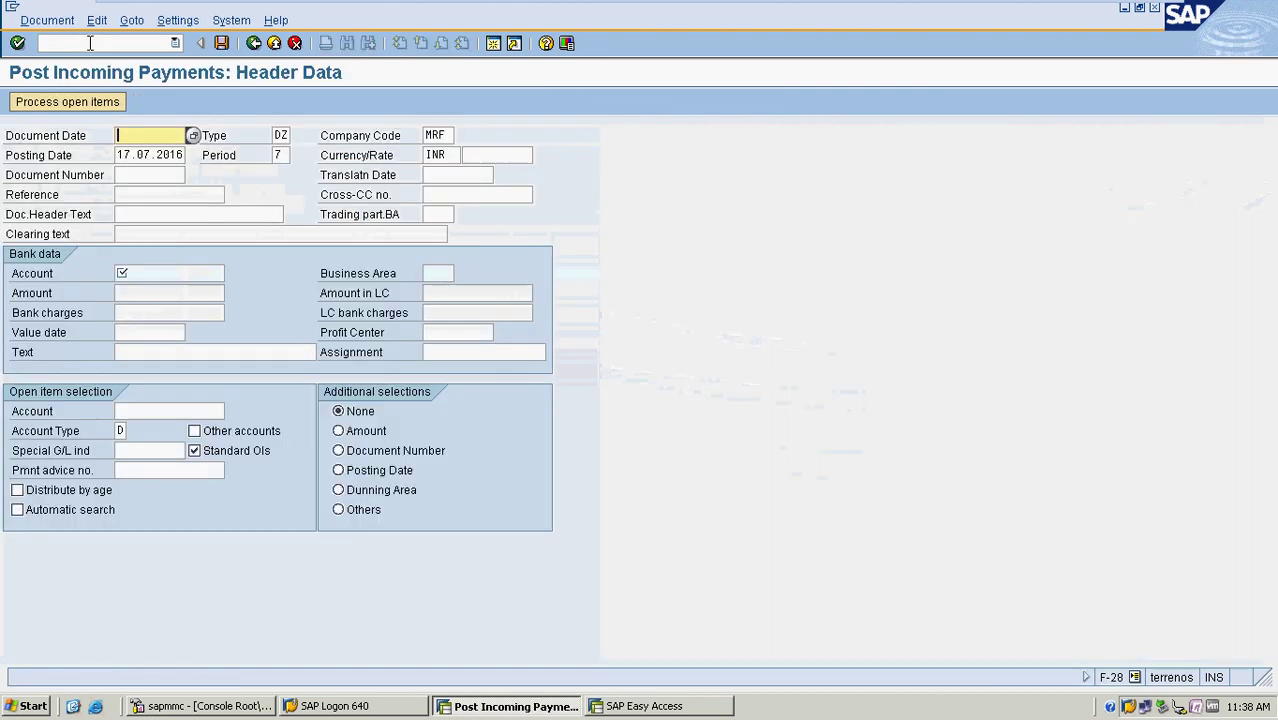
{"action": "type", "text": "17.07.201"}
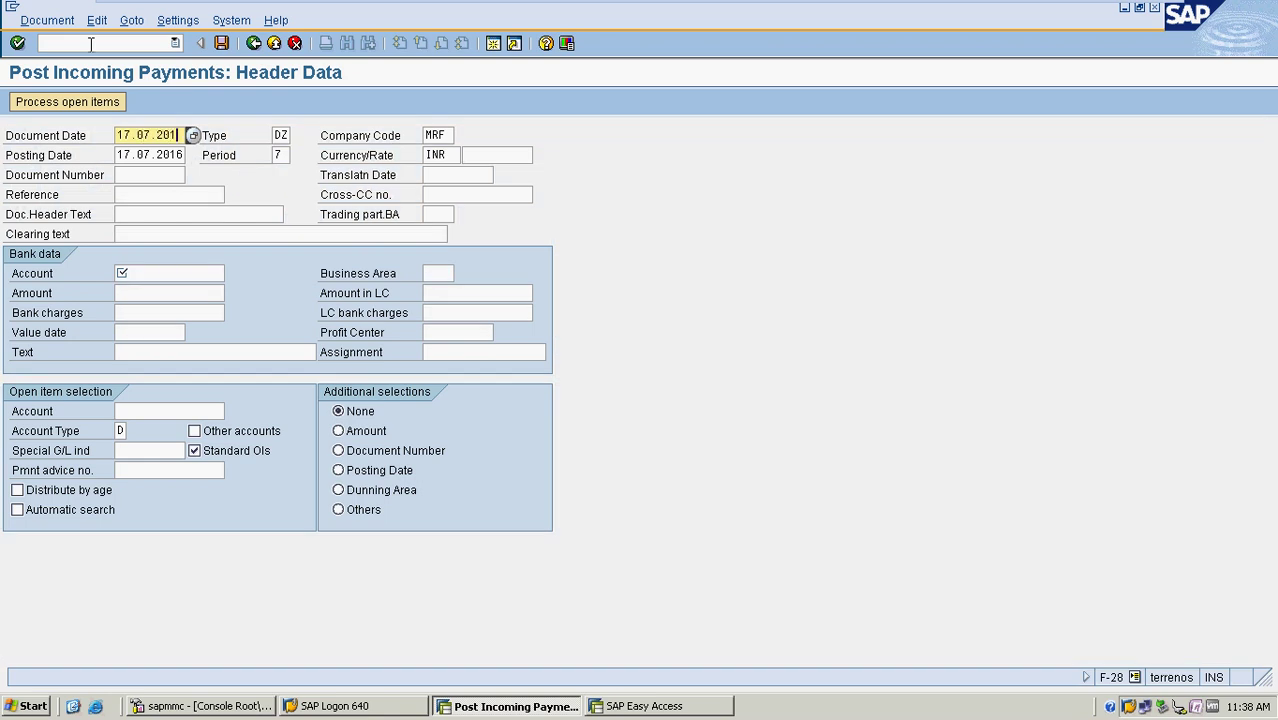
{"action": "type", "text": "6"}
{"action": "key", "text": "Tab"}
{"action": "key", "text": "Tab"}
{"action": "key", "text": "Tab"}
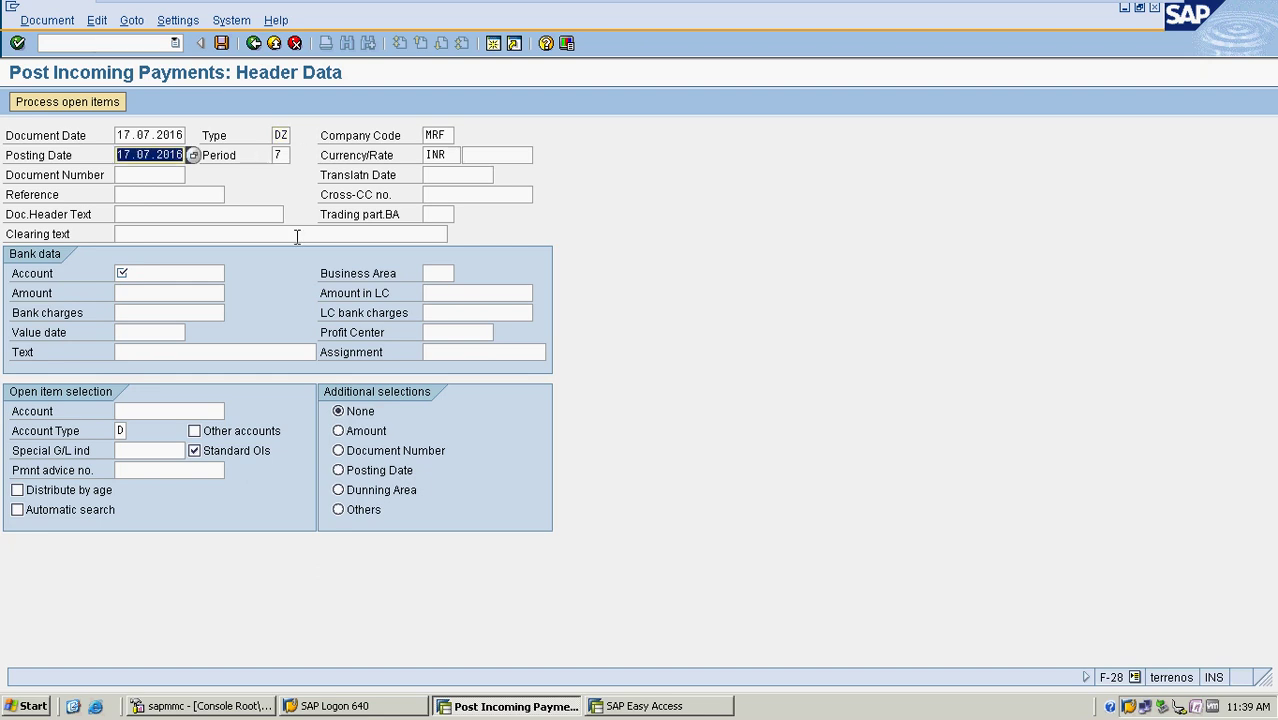
Enter bank account 200000, amount 15000 and customer 300051, then load the open items
{"action": "left_click", "coordinate": [197, 274]}
{"action": "left_click", "coordinate": [232, 273]}
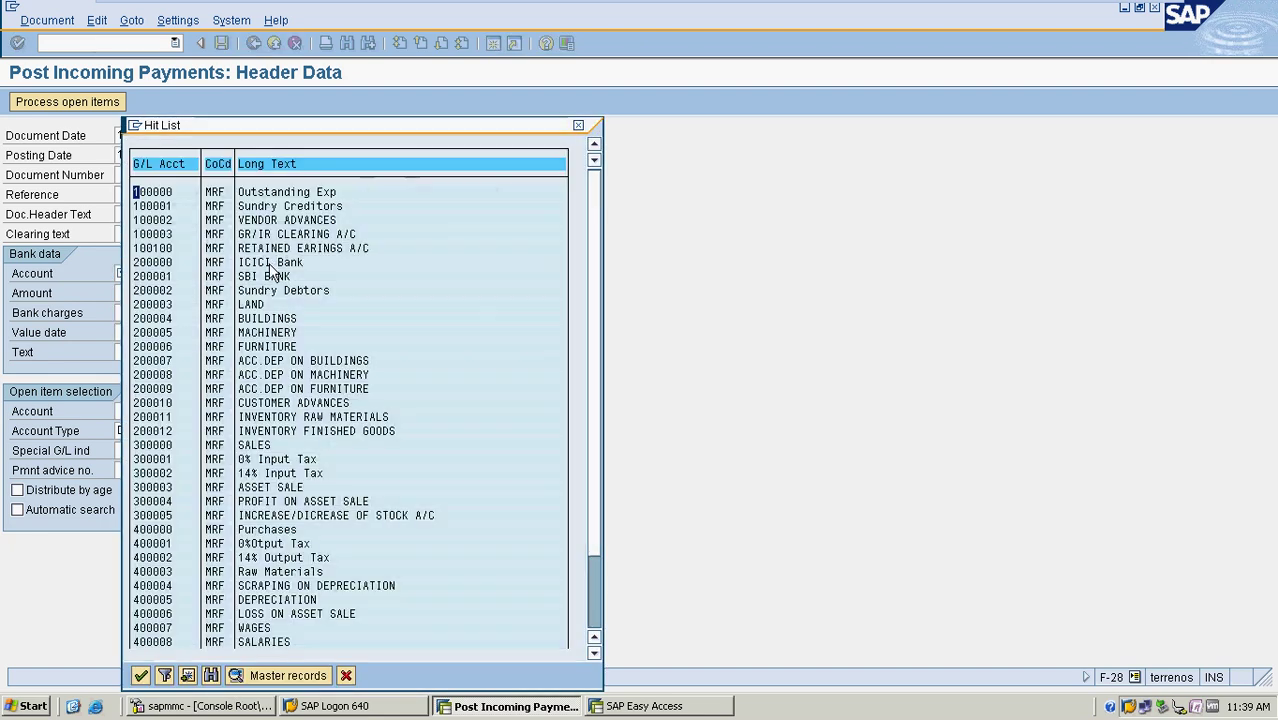
{"action": "key", "text": "Return"}
{"action": "left_click", "coordinate": [157, 294]}
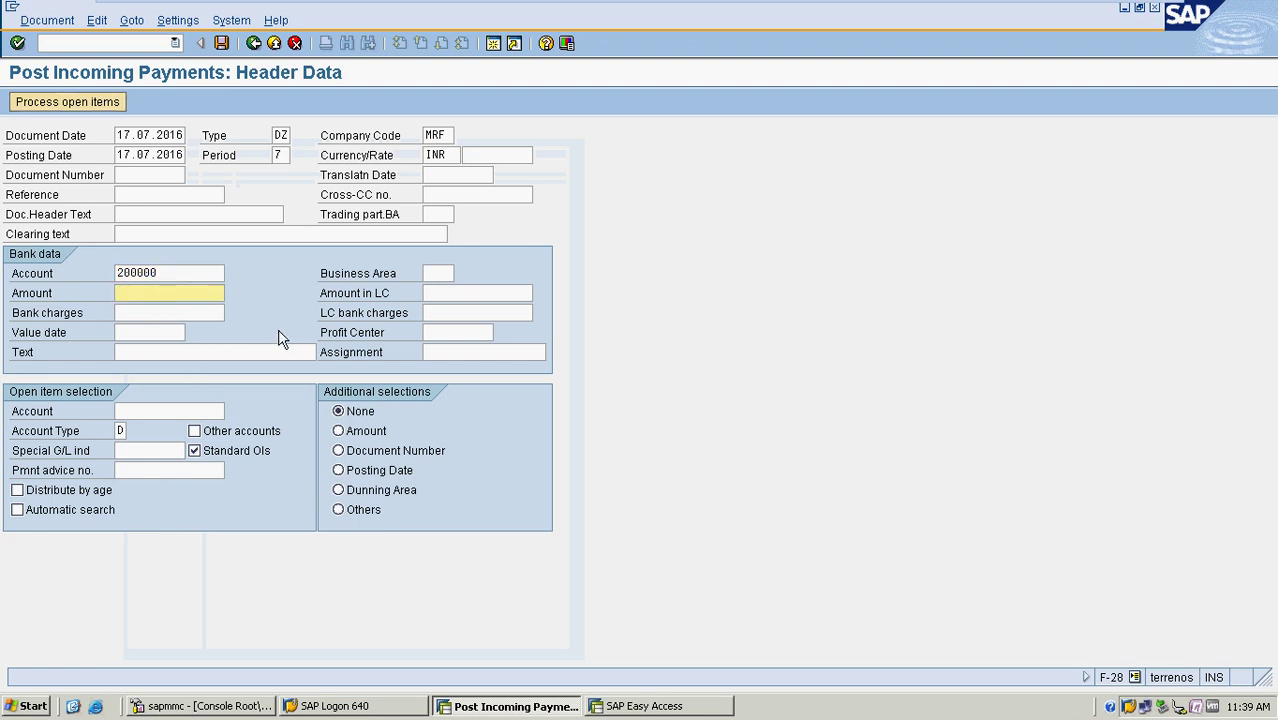
{"action": "type", "text": "15000"}
{"action": "left_click", "coordinate": [130, 411]}
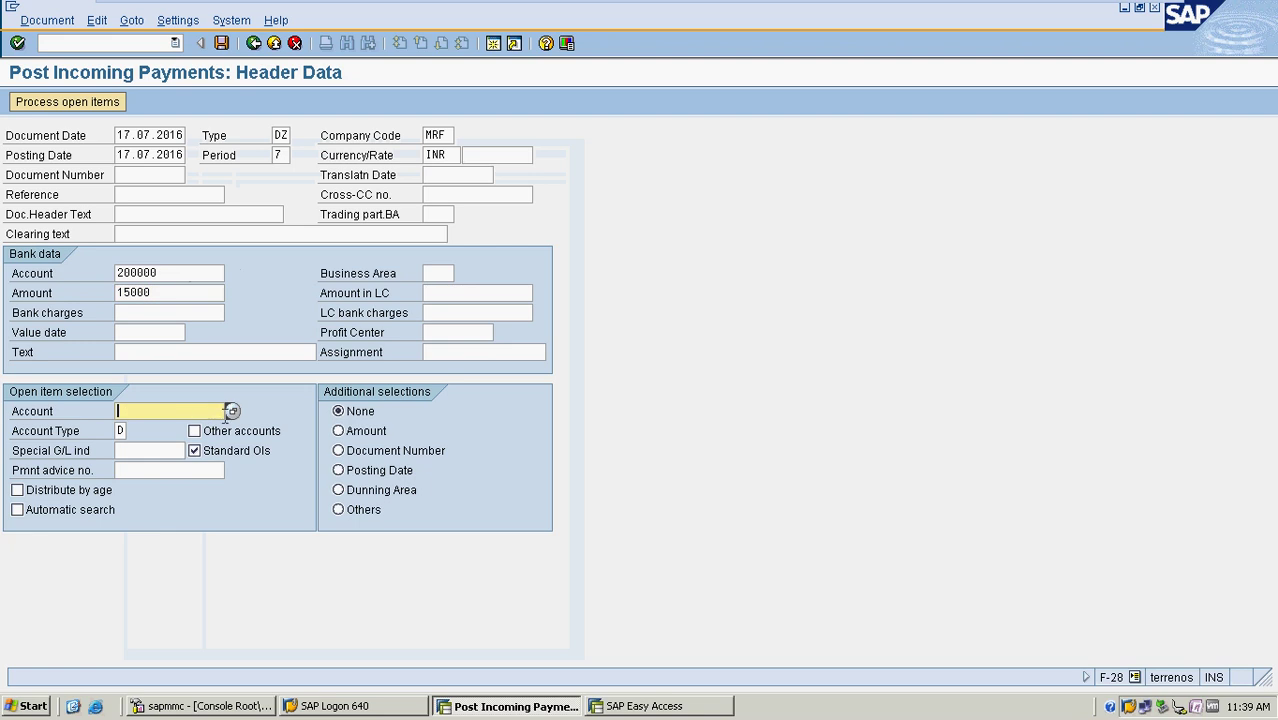
{"action": "left_click", "coordinate": [229, 411]}
{"action": "key", "text": "Return"}
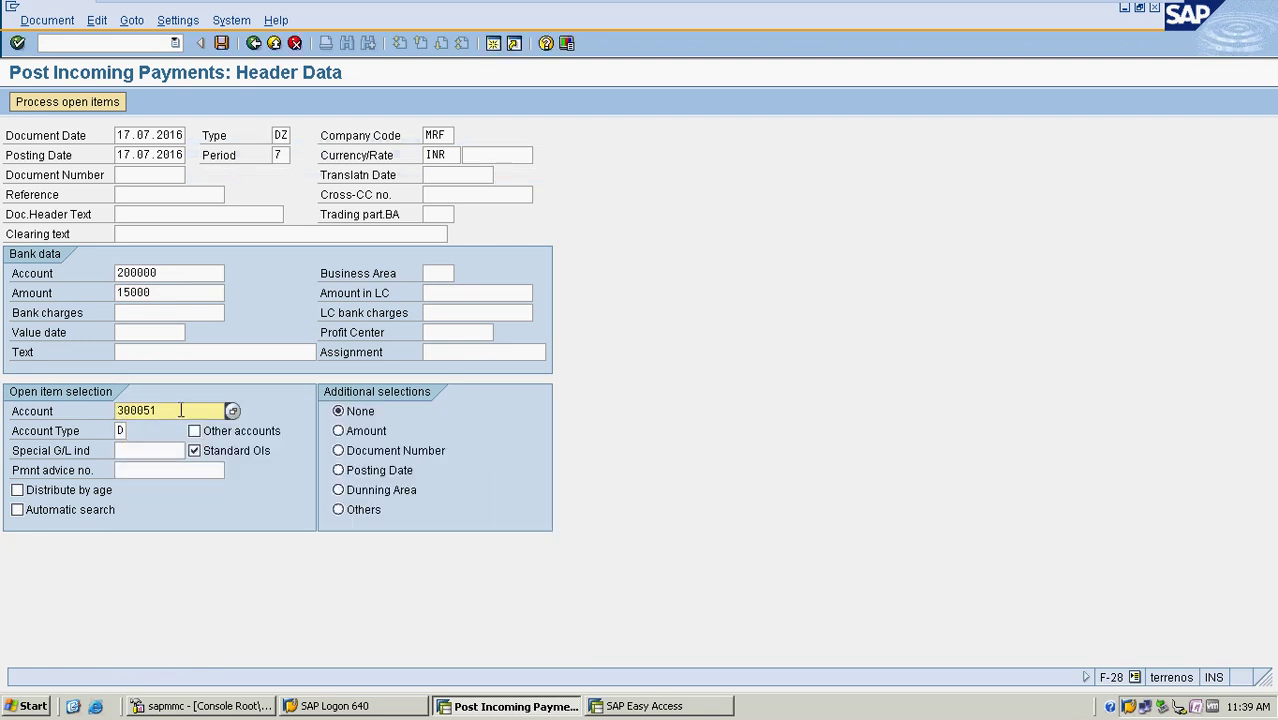
{"action": "left_click", "coordinate": [102, 104]}
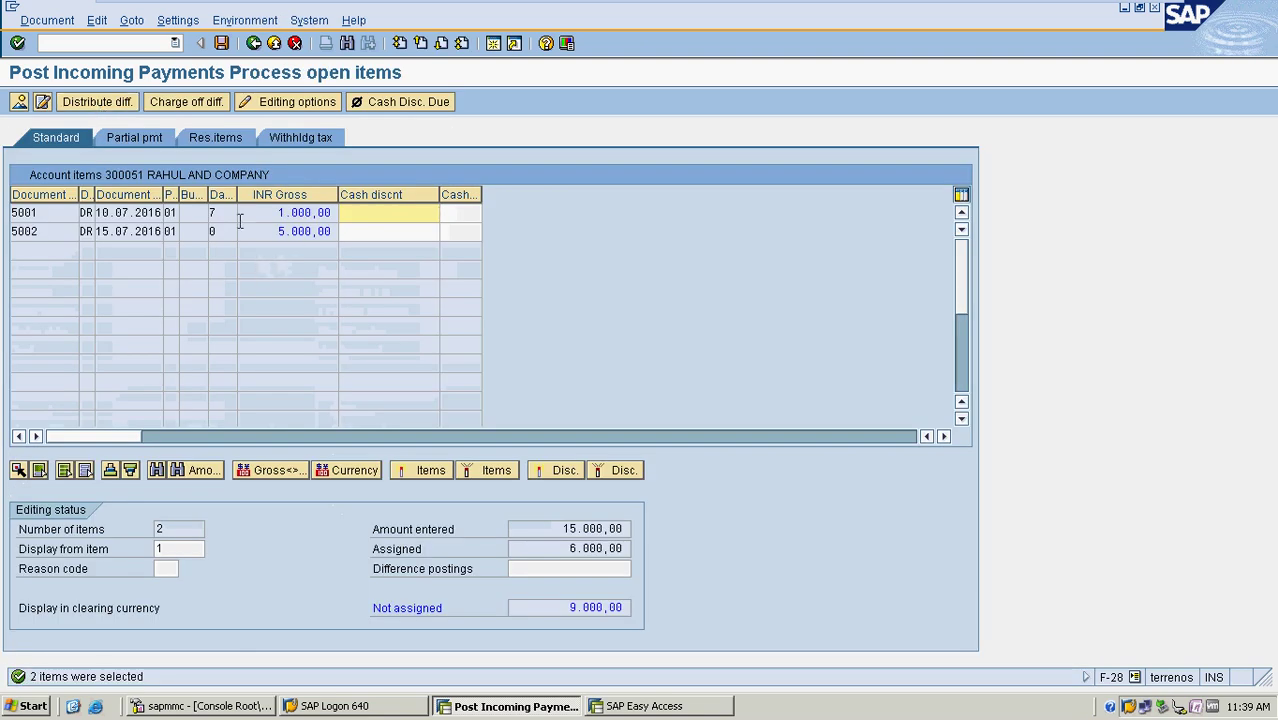
Inspect the days and gross amount values of open items 5001 and 5002
{"action": "left_click_drag", "start_coordinate": [238, 198], "coordinate": [238, 198]}
{"action": "left_click", "coordinate": [229, 214]}
{"action": "left_click", "coordinate": [231, 232]}
{"action": "left_click", "coordinate": [265, 231]}
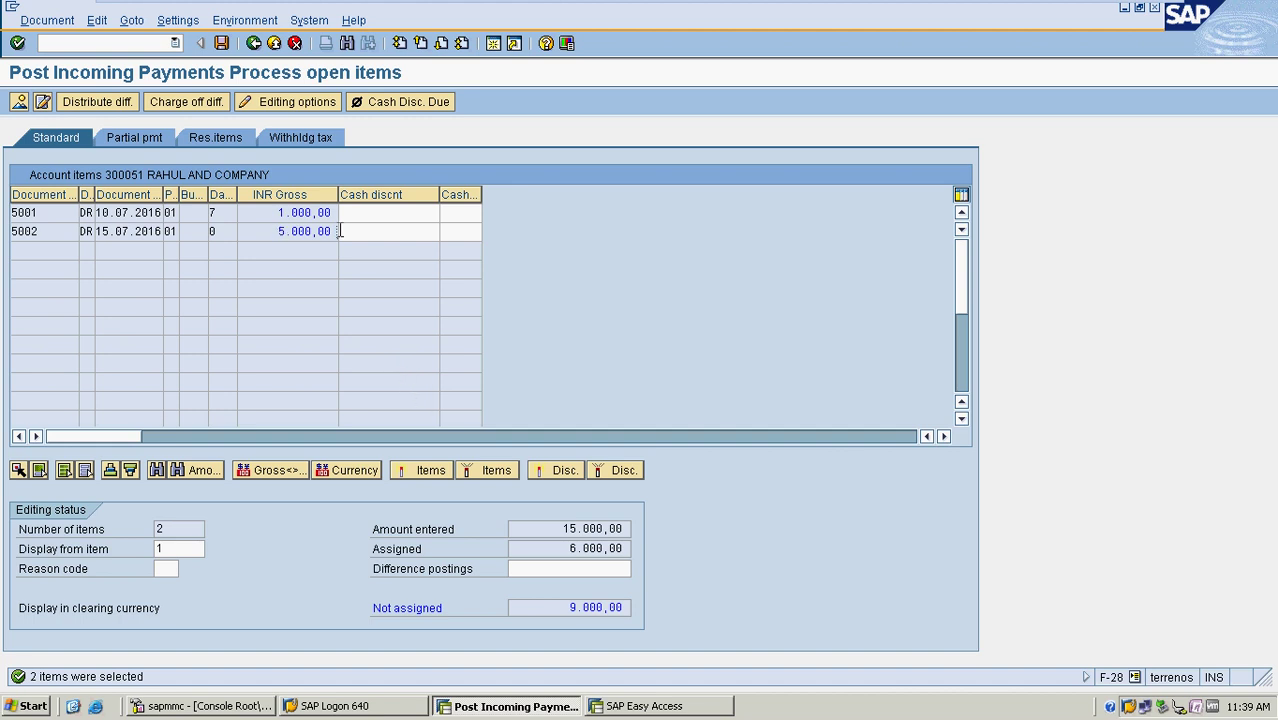
Cancel the payment entry and confirm discarding it to return to the blank header
{"action": "left_click", "coordinate": [294, 45]}
{"action": "left_click", "coordinate": [256, 43]}
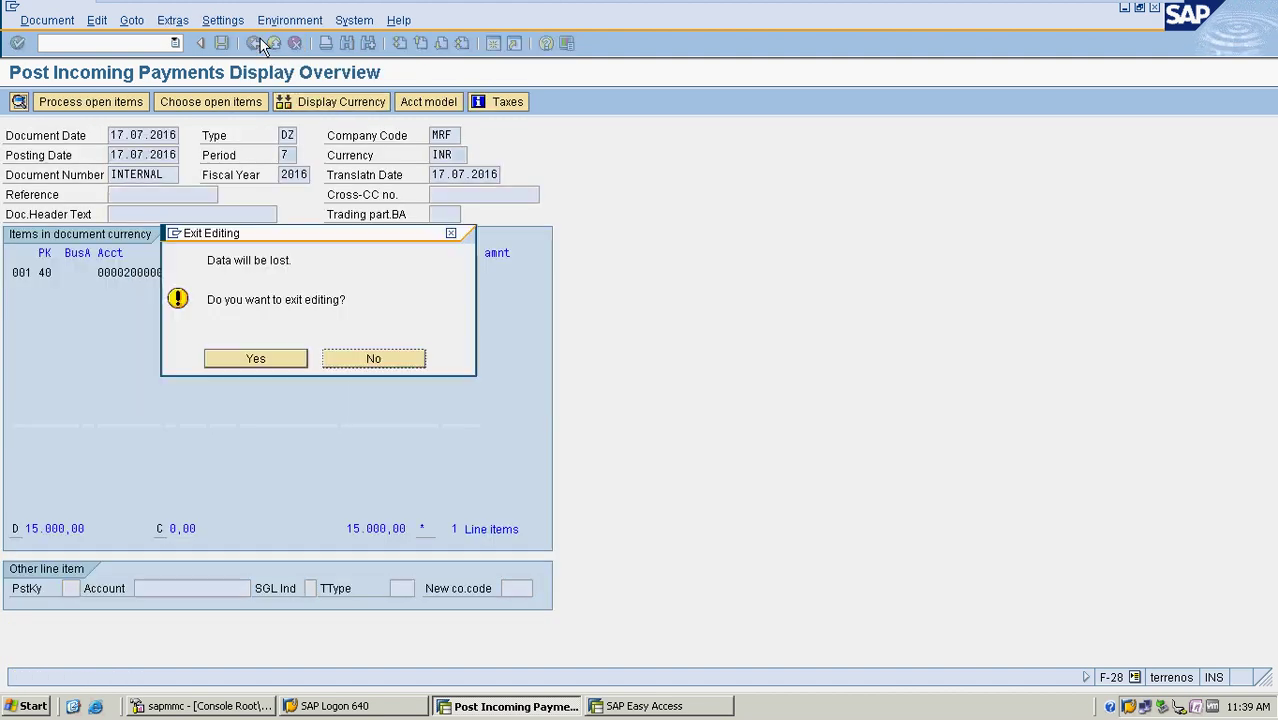
{"action": "left_click", "coordinate": [256, 356]}
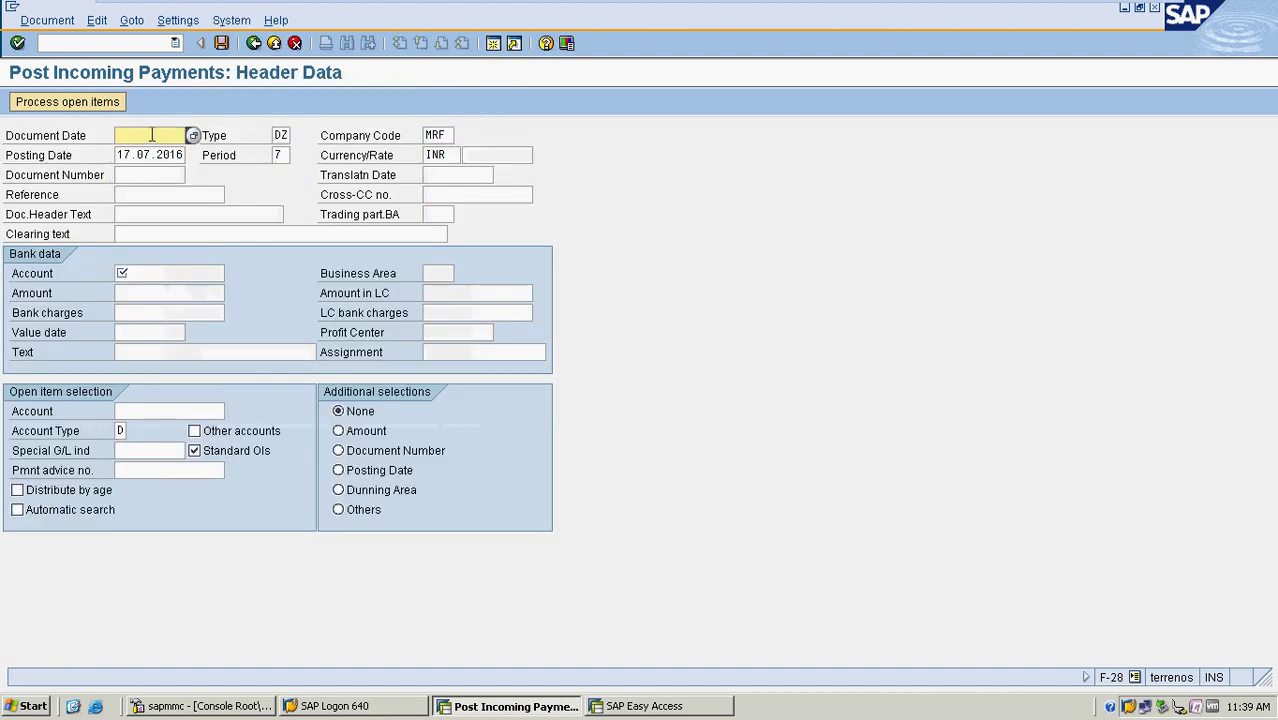
Set document date 17.07.2016 from the posting date, bank account 200000, and amount 6000
{"action": "double_click", "coordinate": [151, 152]}
{"action": "key", "text": "ctrl+c"}
{"action": "left_click", "coordinate": [150, 136]}
{"action": "key", "text": "ctrl+v"}
{"action": "left_click", "coordinate": [162, 265]}
{"action": "type", "text": "2"}
{"action": "left_click", "coordinate": [170, 290]}
{"action": "left_click", "coordinate": [152, 291]}
{"action": "type", "text": "6000"}
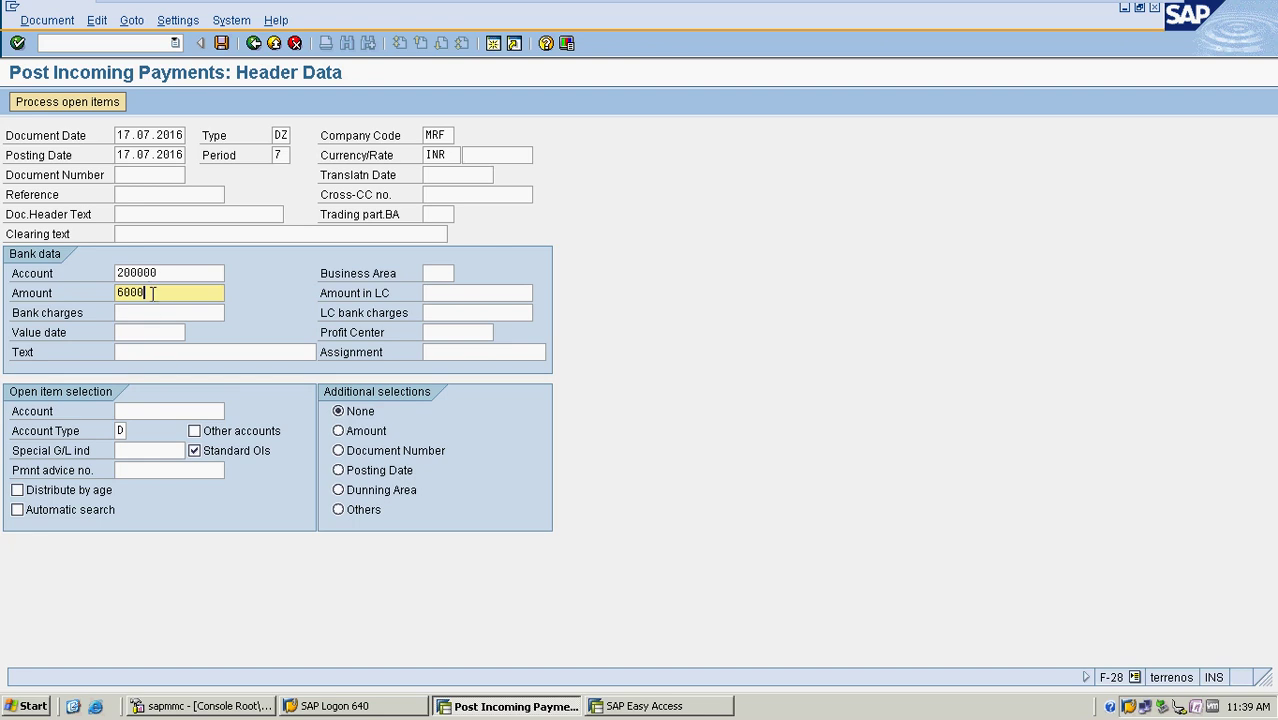
Select customer 300051 and load its open items 5001 and 5002 for clearing
{"action": "left_click", "coordinate": [172, 411]}
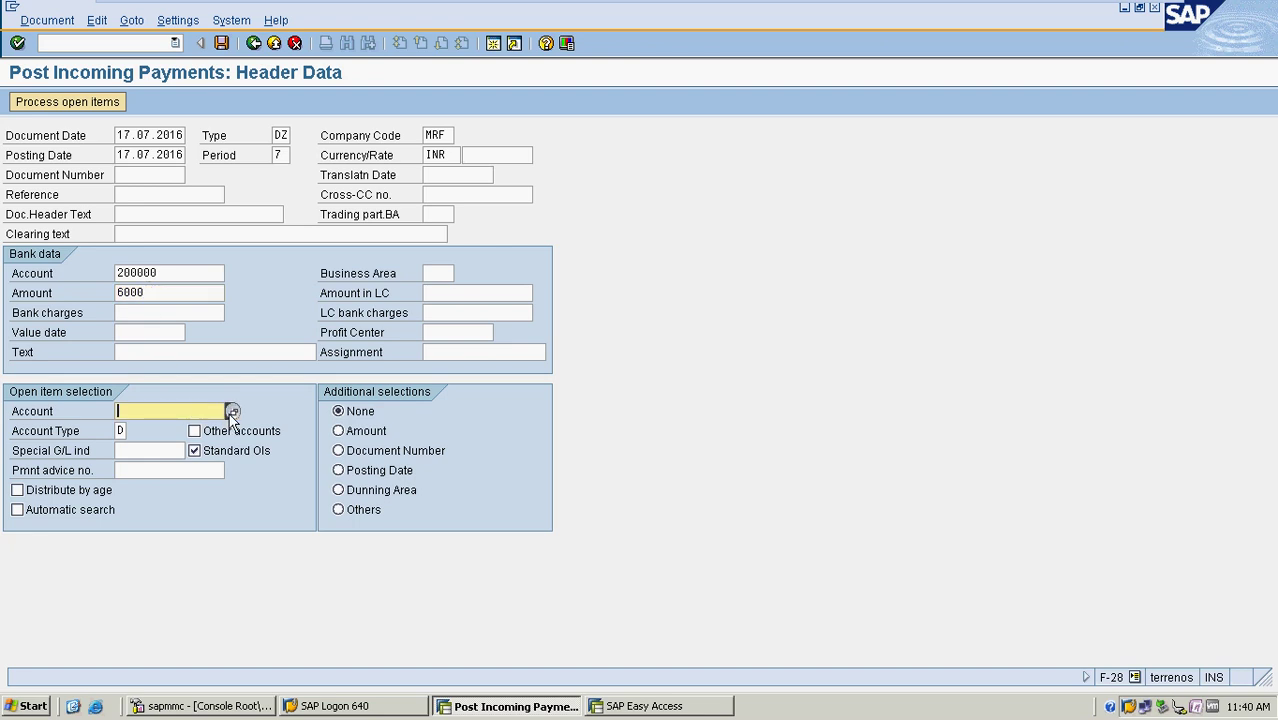
{"action": "left_click", "coordinate": [231, 411]}
{"action": "key", "text": "Return"}
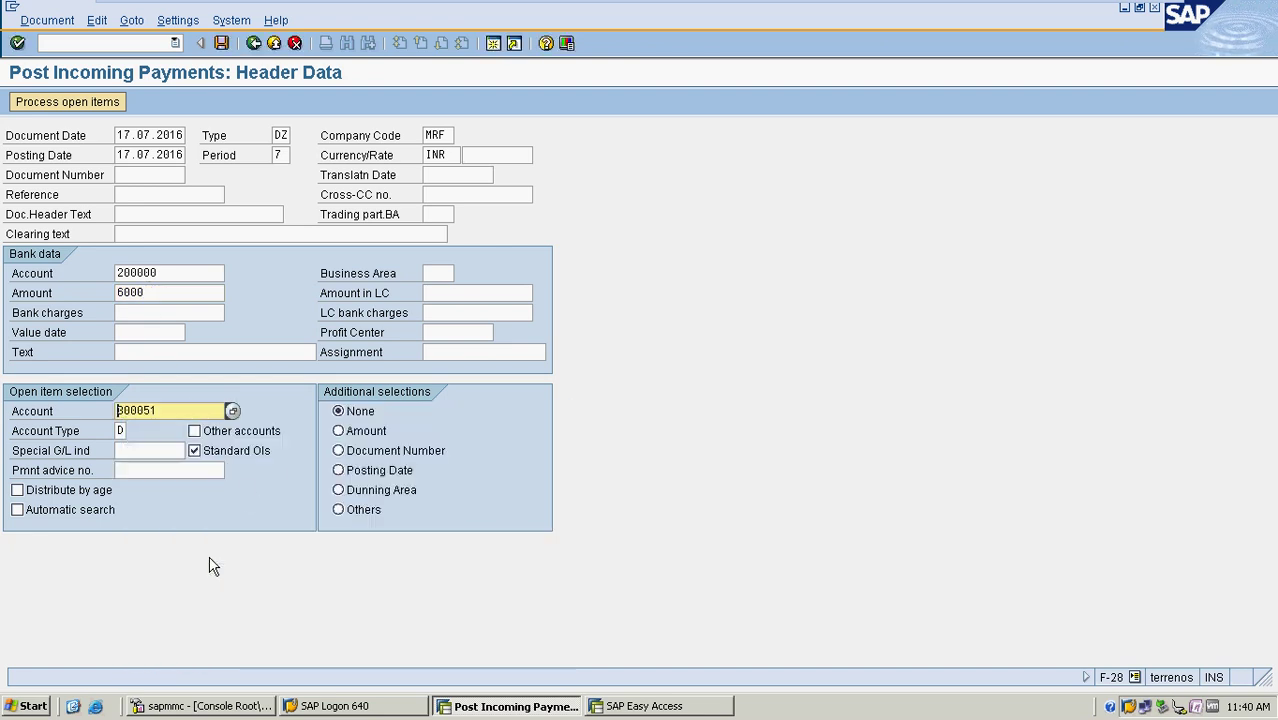
{"action": "left_click", "coordinate": [74, 104]}
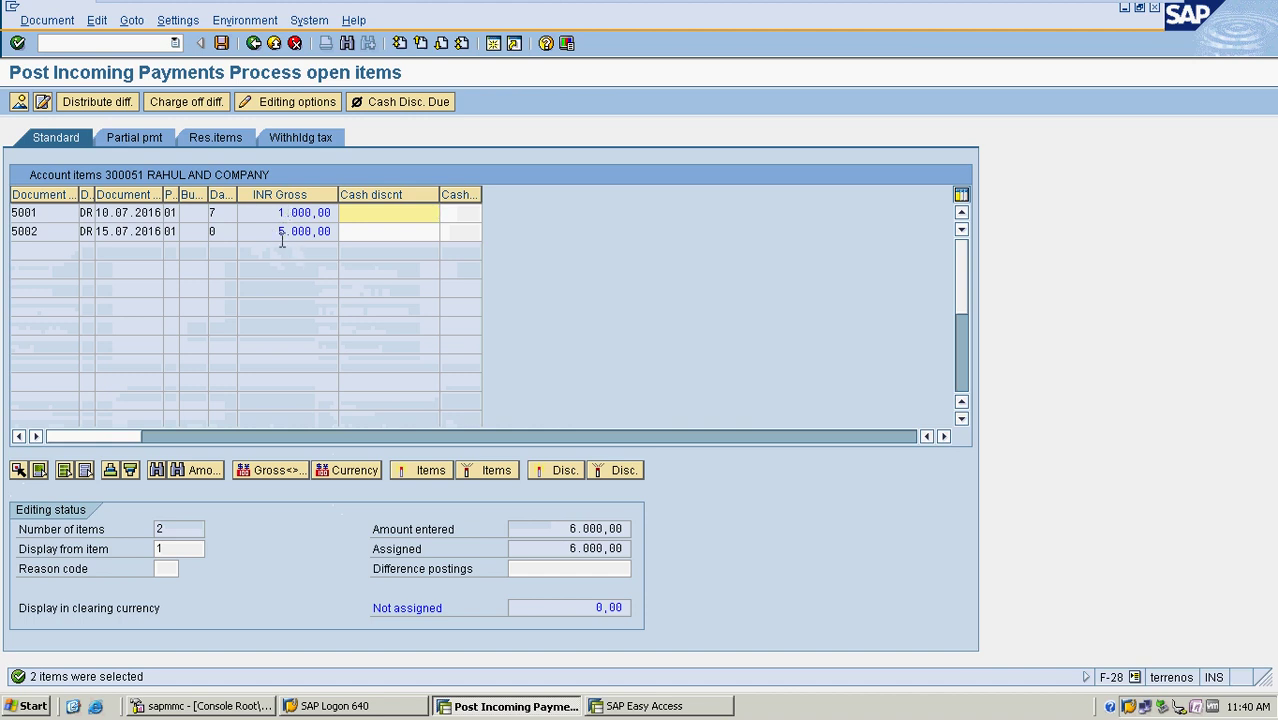
Simulate the payment, check the ICICI Bank and customer lines, and post it as document 4001
{"action": "left_click", "coordinate": [47, 20]}
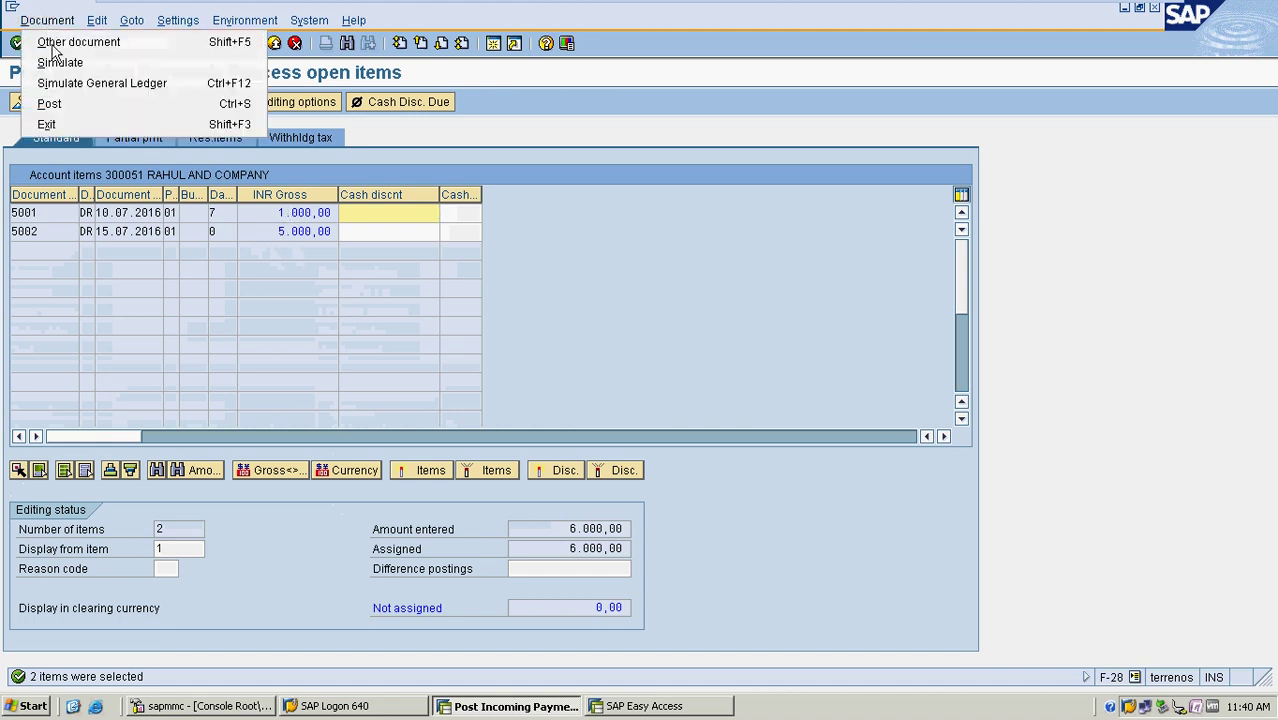
{"action": "left_click", "coordinate": [58, 61]}
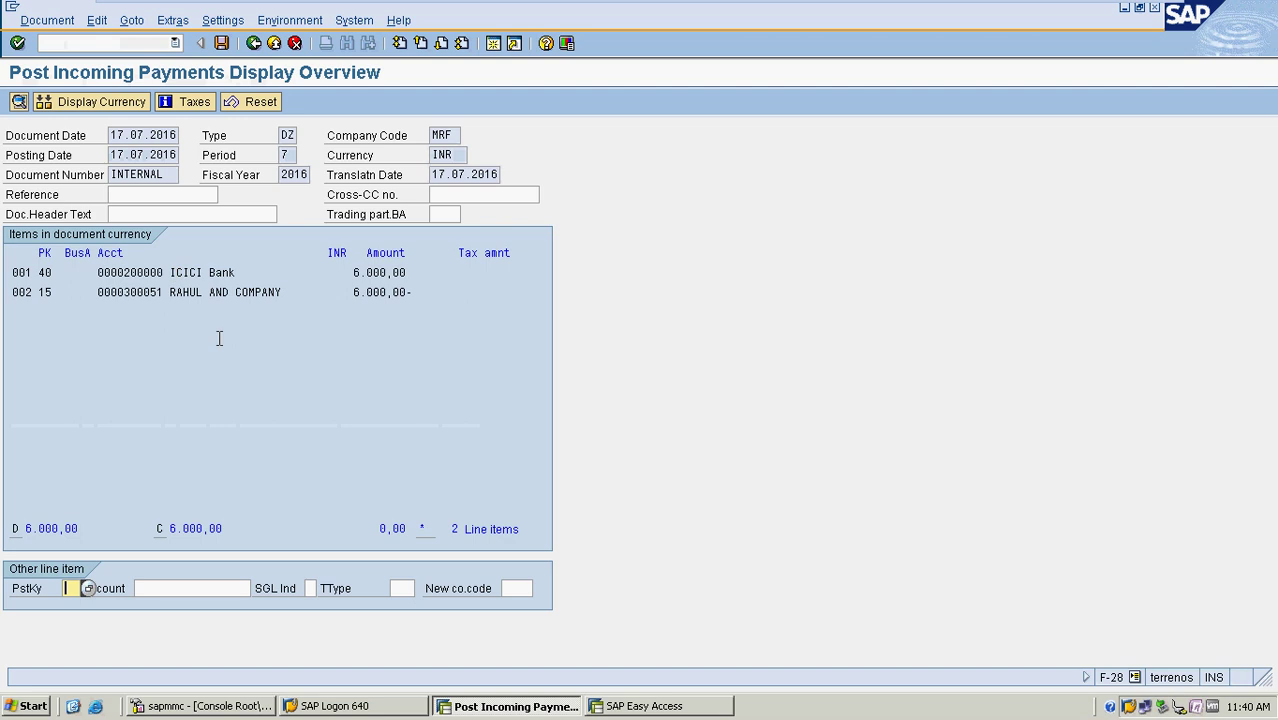
{"action": "left_click_drag", "start_coordinate": [119, 272], "coordinate": [97, 292]}
{"action": "left_click", "coordinate": [302, 292]}
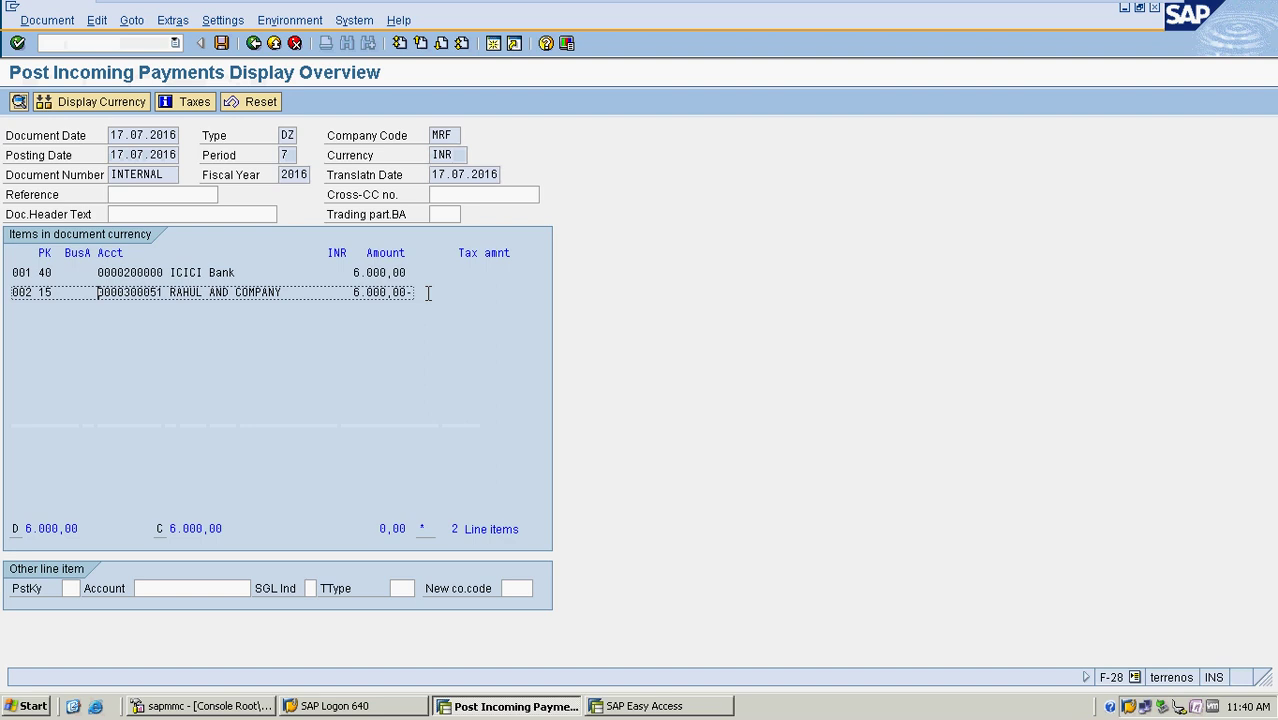
{"action": "left_click", "coordinate": [222, 43]}
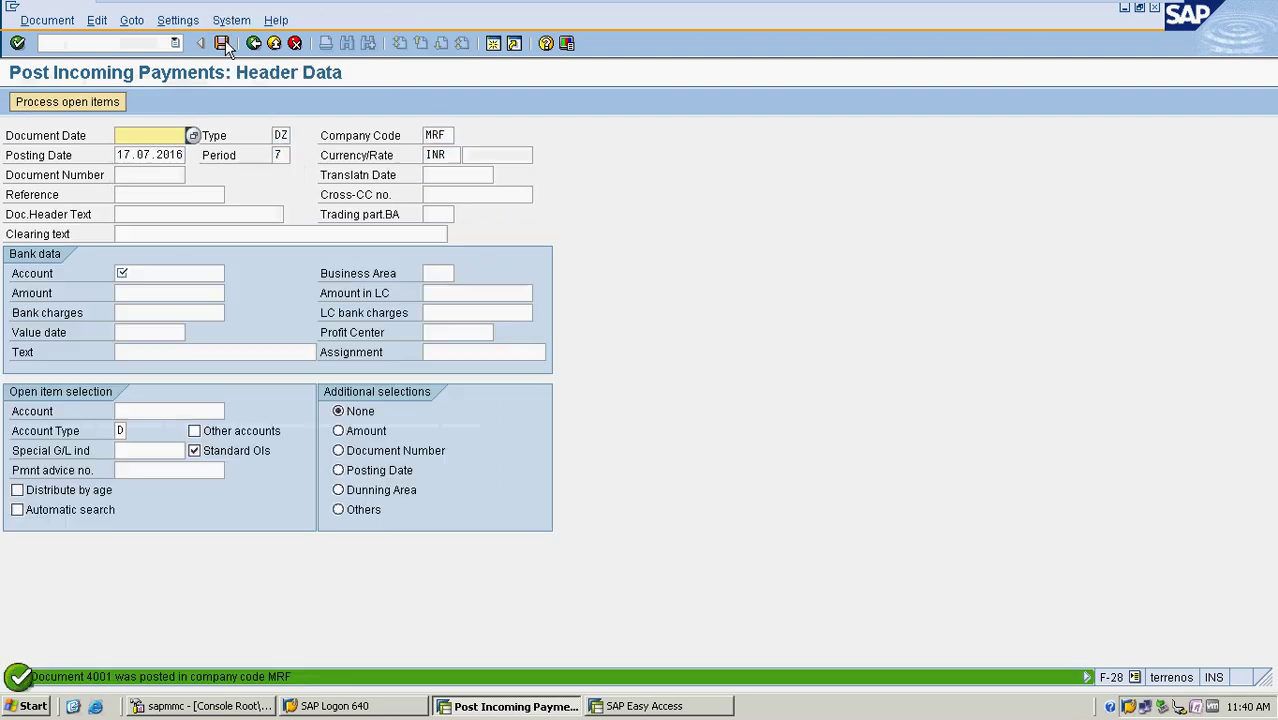
{"action": "left_click", "coordinate": [86, 43]}
Leave the payment transaction with /n and start FBL5N customer line item display
{"action": "type", "text": "/n"}
{"action": "key", "text": "Return"}
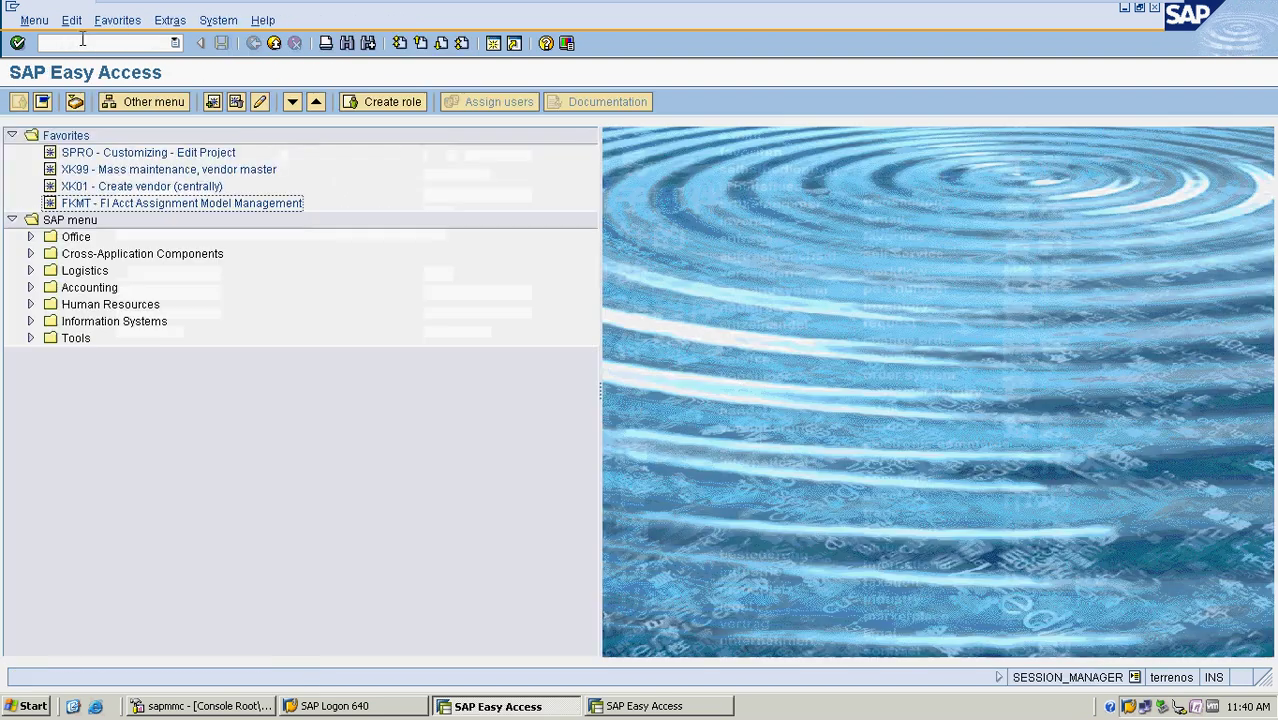
{"action": "left_click", "coordinate": [83, 42]}
{"action": "type", "text": "FBL5N"}
{"action": "key", "text": "Return"}
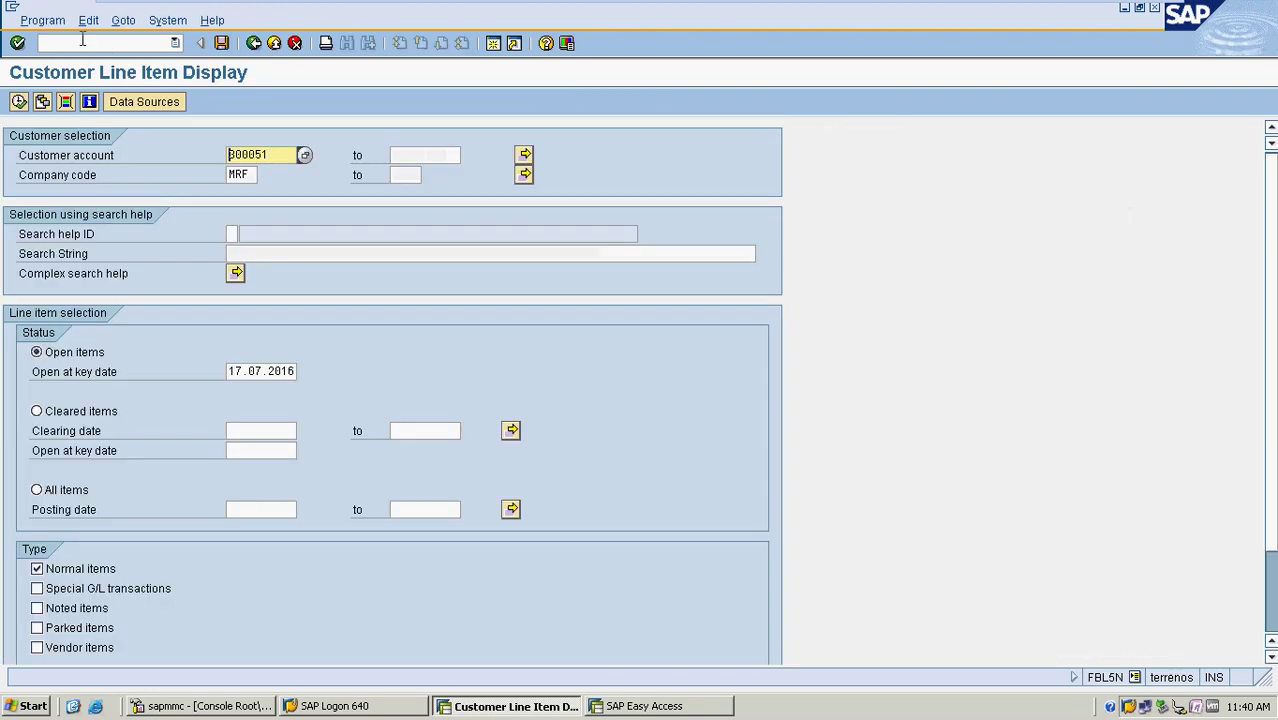
Run FBL5N for all items of customer 300051 and confirm clearing document 4001
{"action": "left_click", "coordinate": [19, 102]}
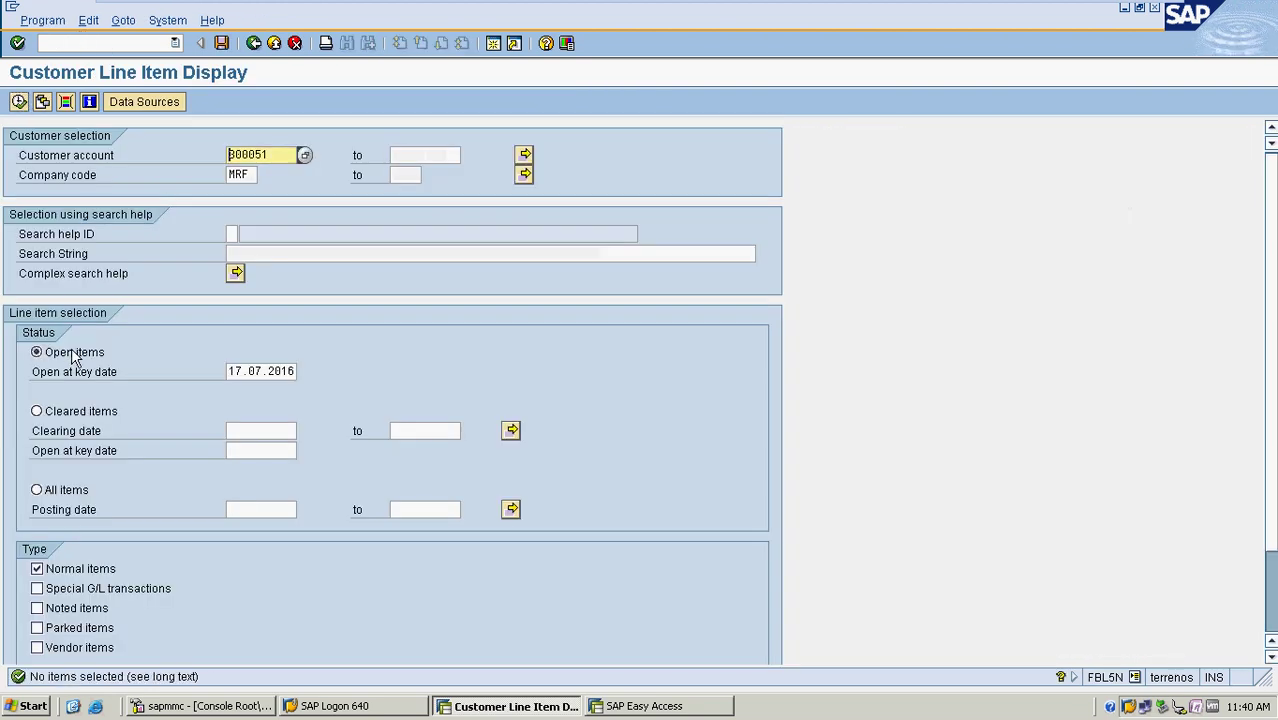
{"action": "left_click", "coordinate": [79, 492]}
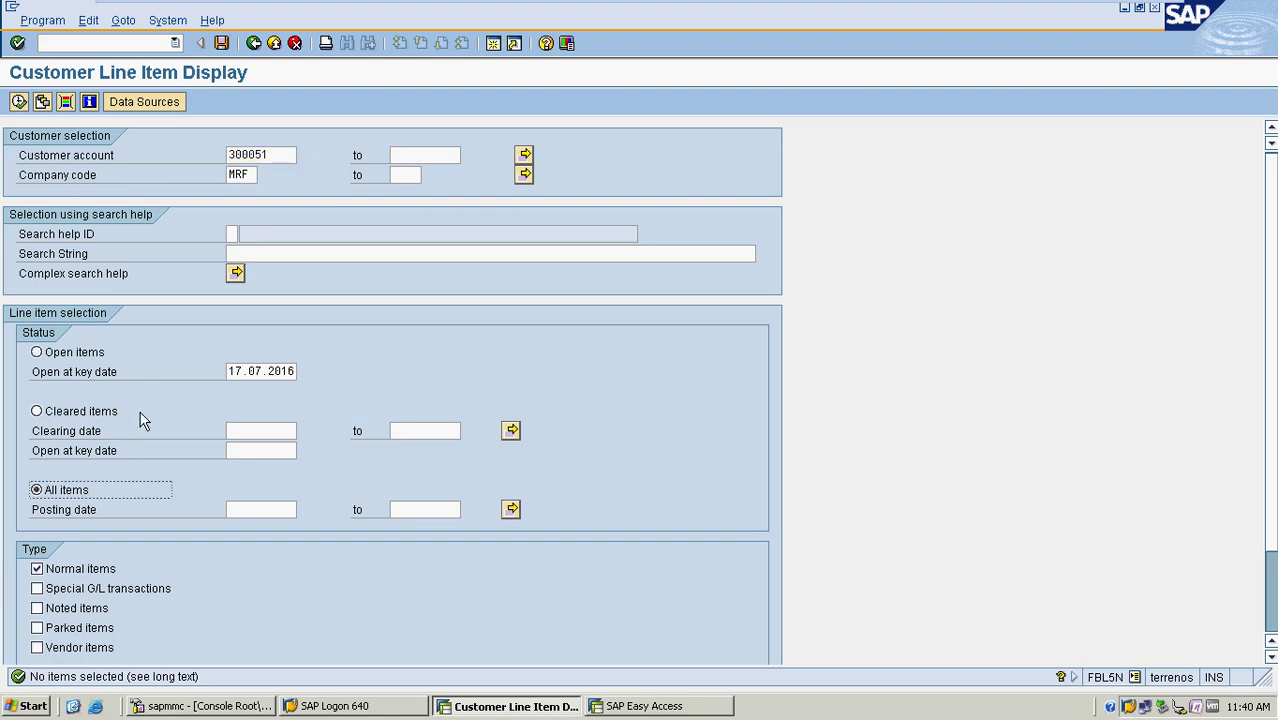
{"action": "left_click", "coordinate": [19, 103]}
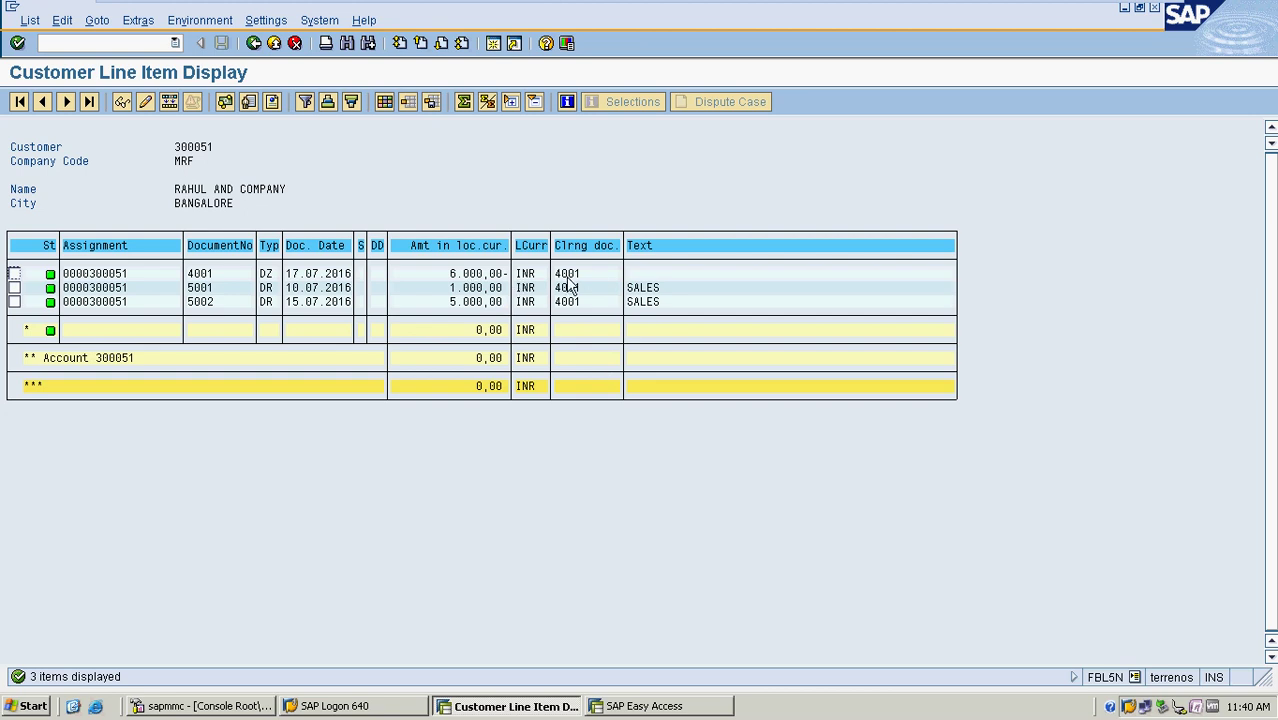
{"action": "left_click_drag", "start_coordinate": [555, 273], "coordinate": [602, 280]}
{"action": "left_click", "coordinate": [560, 289]}
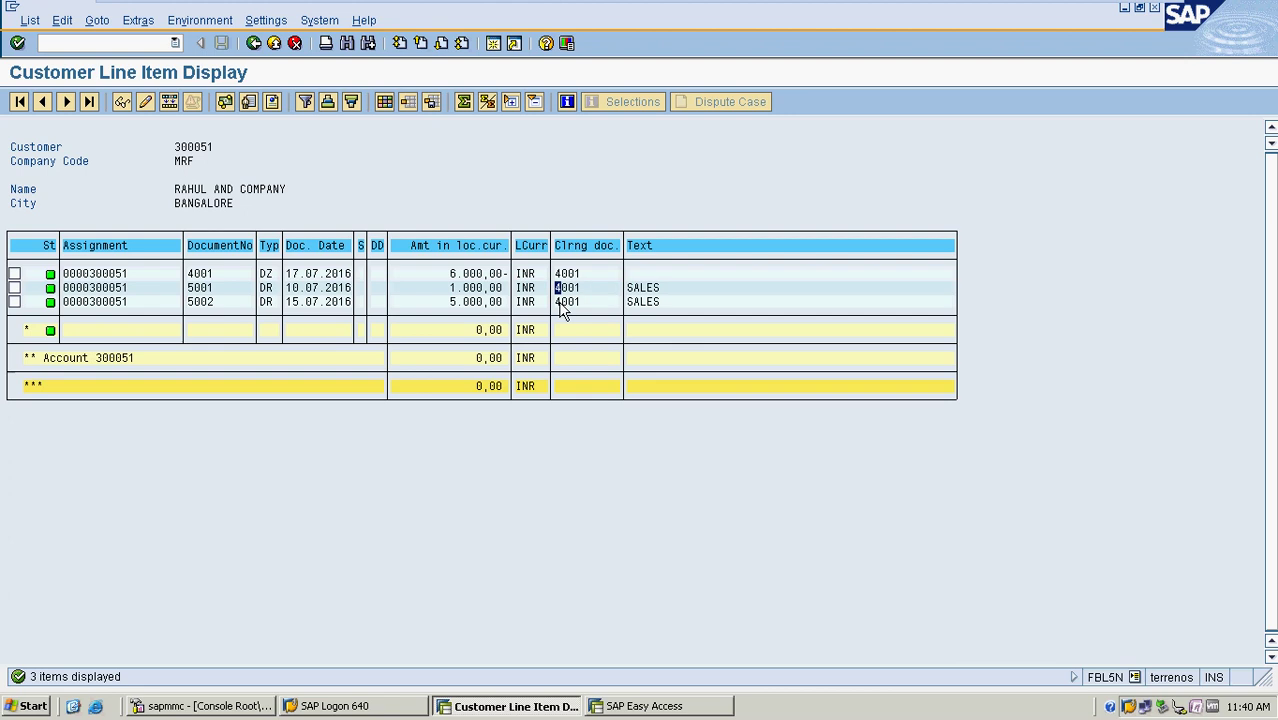